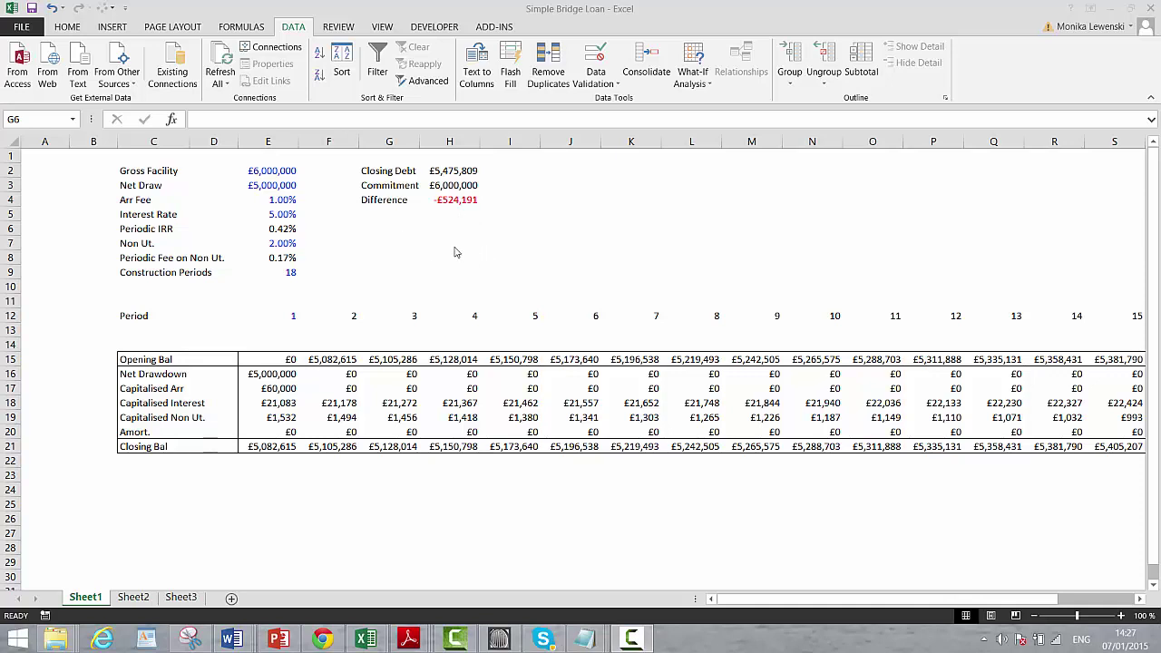
Review the Gross Facility, Net Draw, fee and rate inputs and the Non Ut. fee formula
{"action": "left_click", "coordinate": [264, 171]}
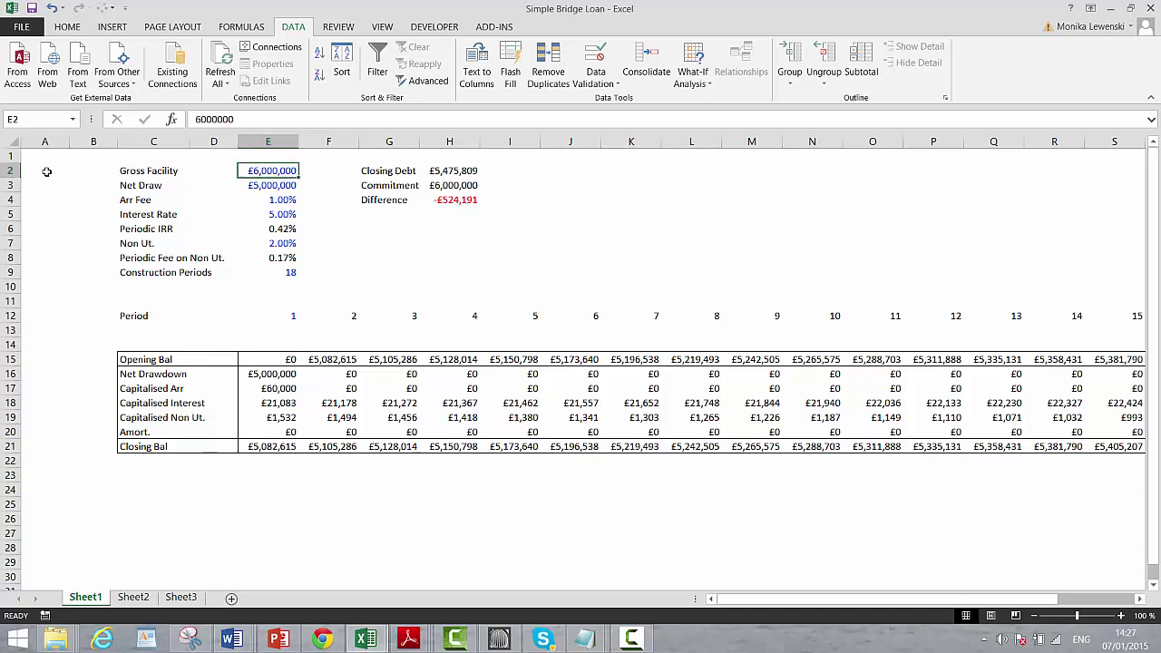
{"action": "left_click", "coordinate": [258, 185]}
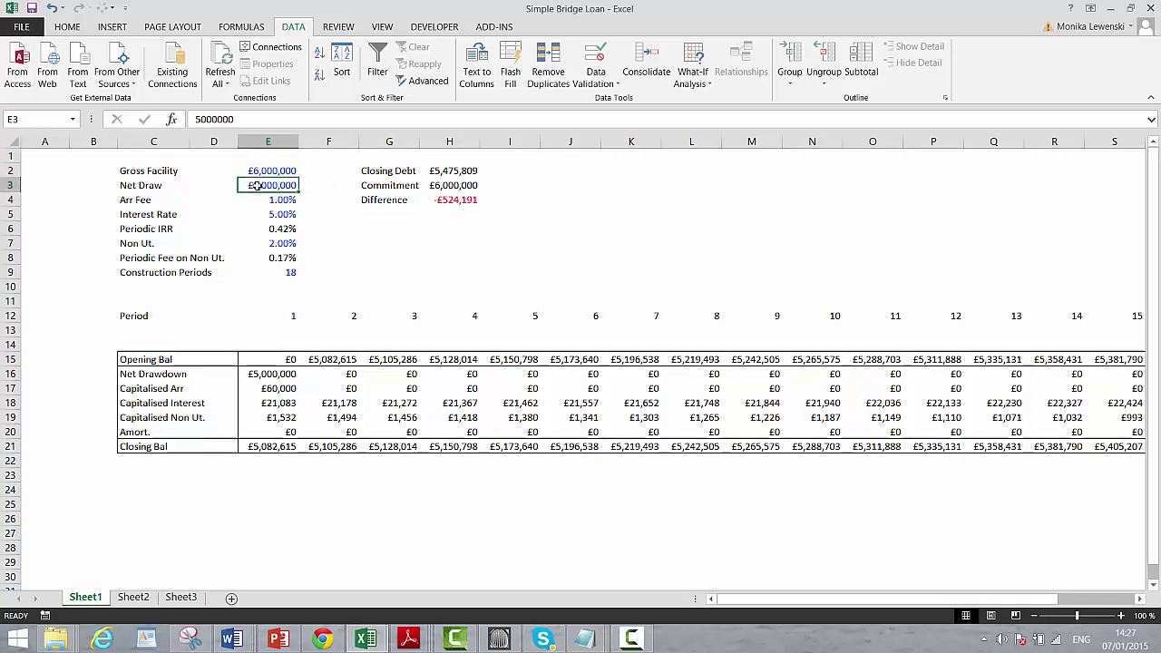
{"action": "left_click", "coordinate": [269, 374]}
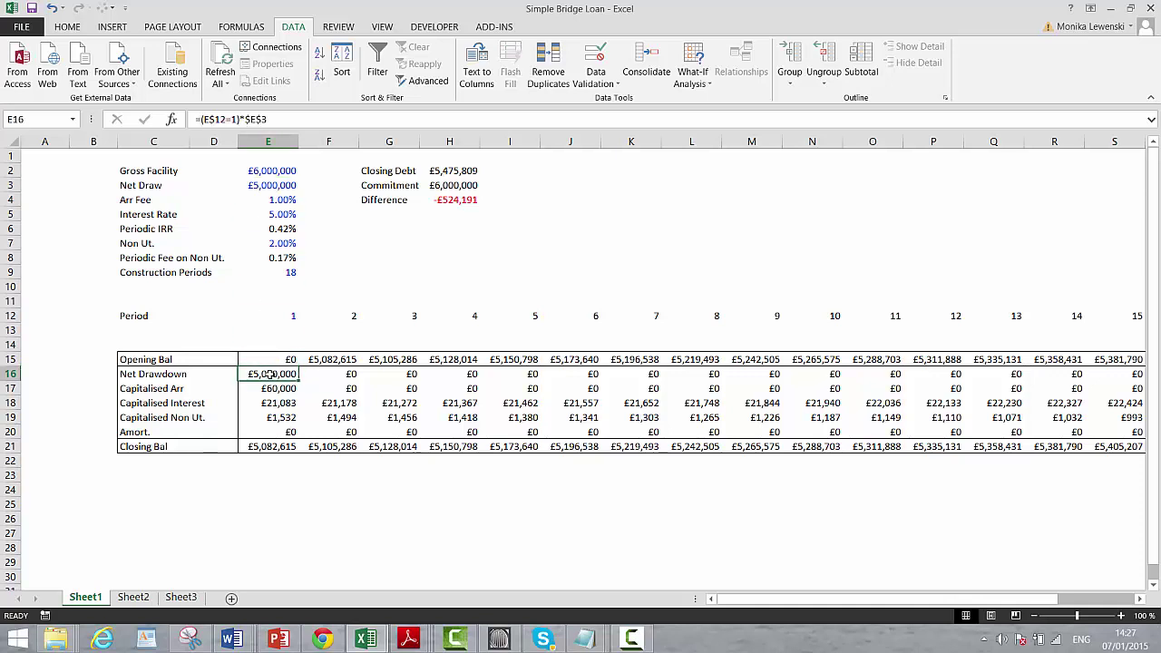
{"action": "left_click", "coordinate": [274, 172]}
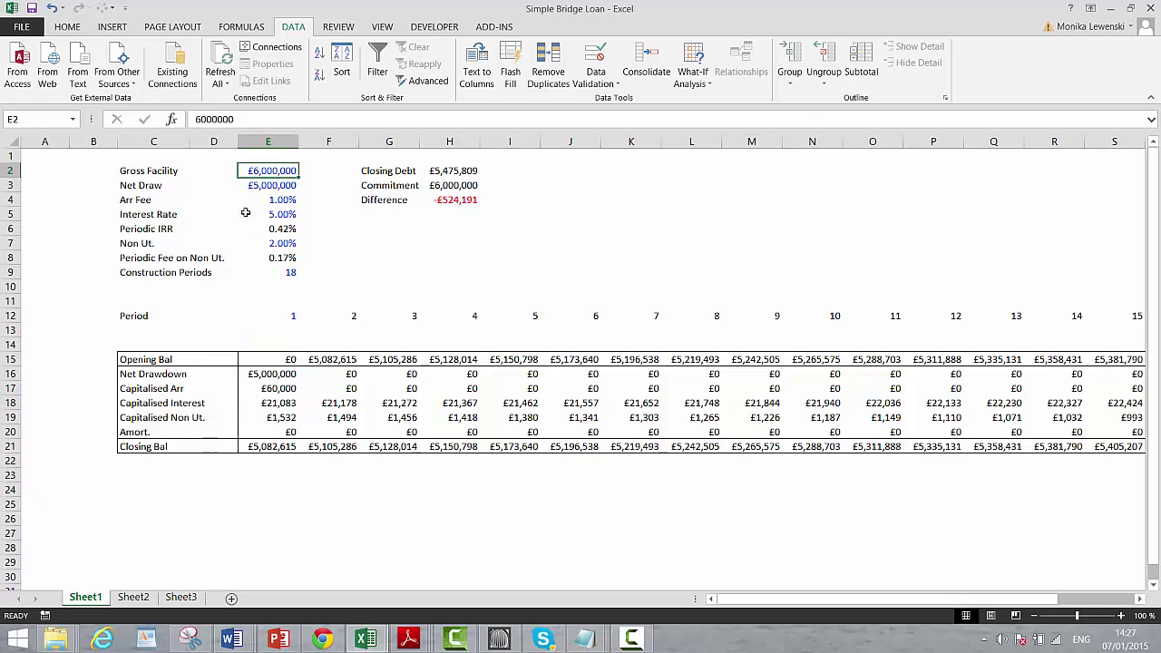
{"action": "key", "text": "Down"}
{"action": "key", "text": "Down"}
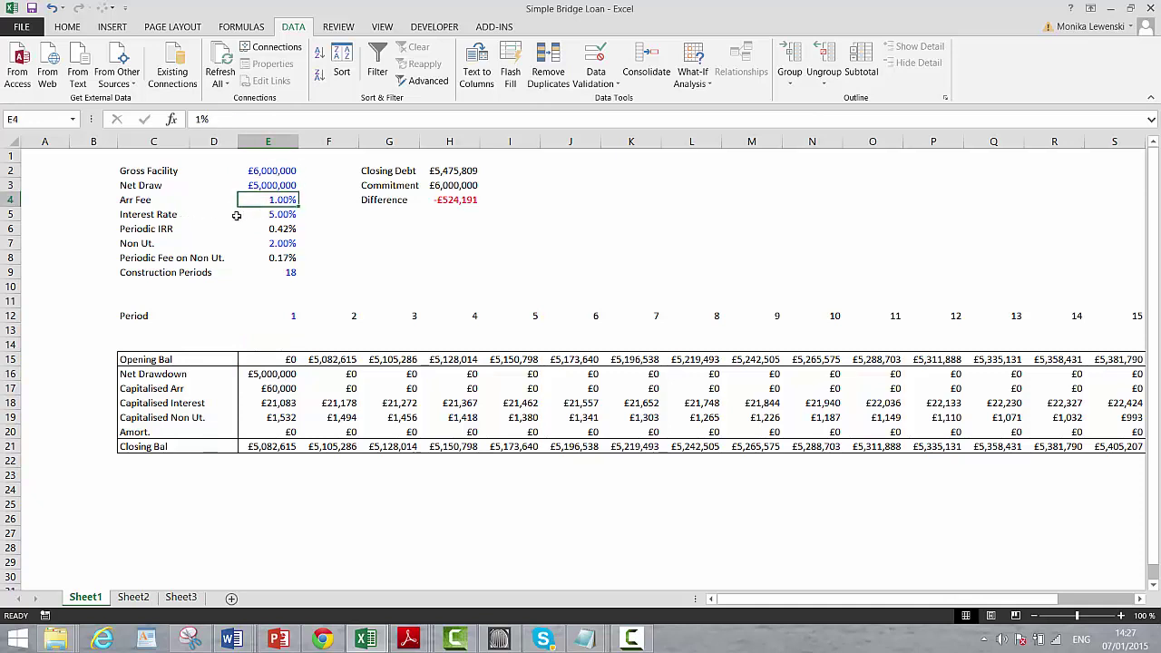
{"action": "key", "text": "Down"}
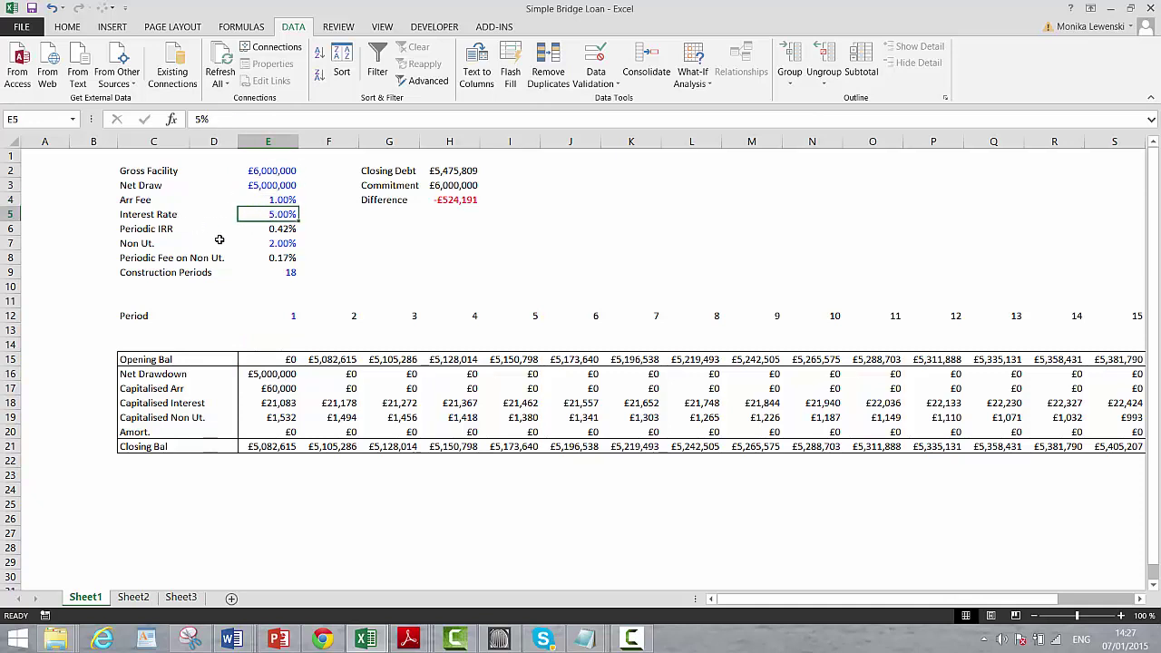
{"action": "key", "text": "Down"}
{"action": "key", "text": "Down"}
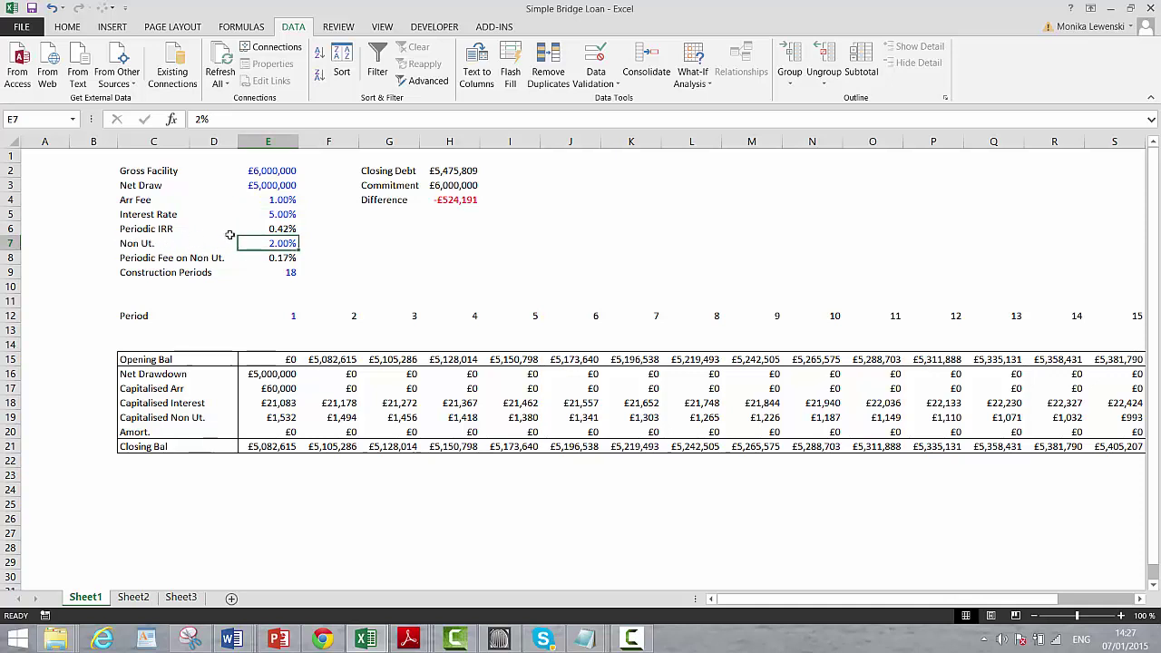
{"action": "left_click", "coordinate": [186, 259]}
{"action": "left_click", "coordinate": [285, 257]}
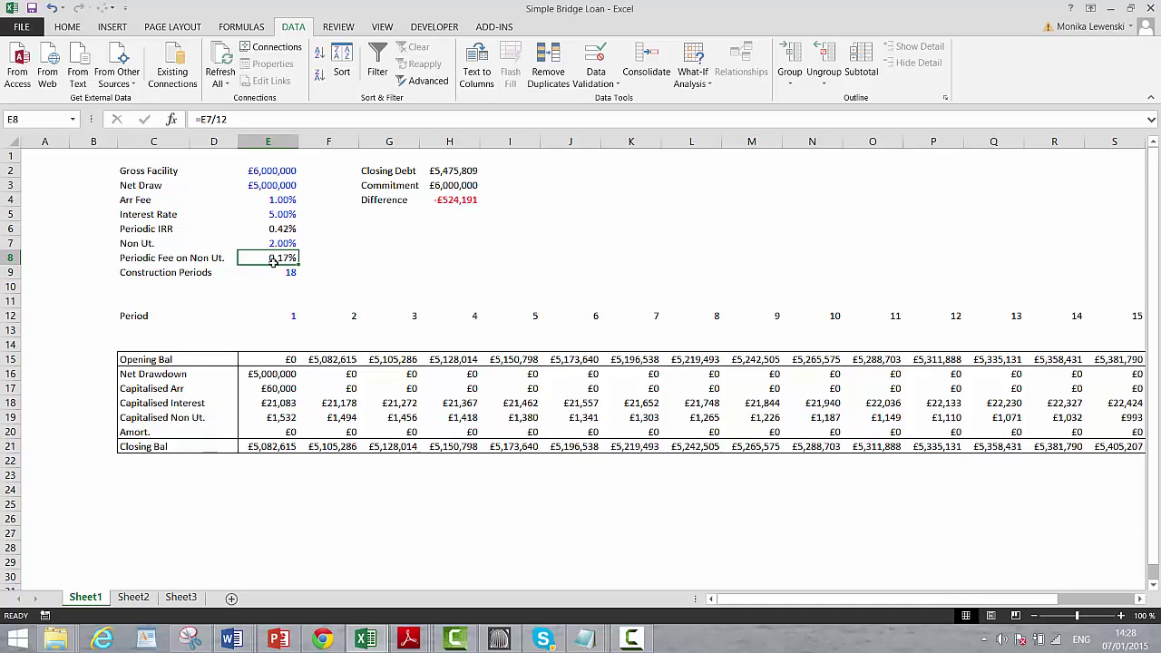
Trace the Net Drawdown, Opening Bal, Closing Bal and Amort. repayment formulas through period 18
{"action": "left_click", "coordinate": [276, 375]}
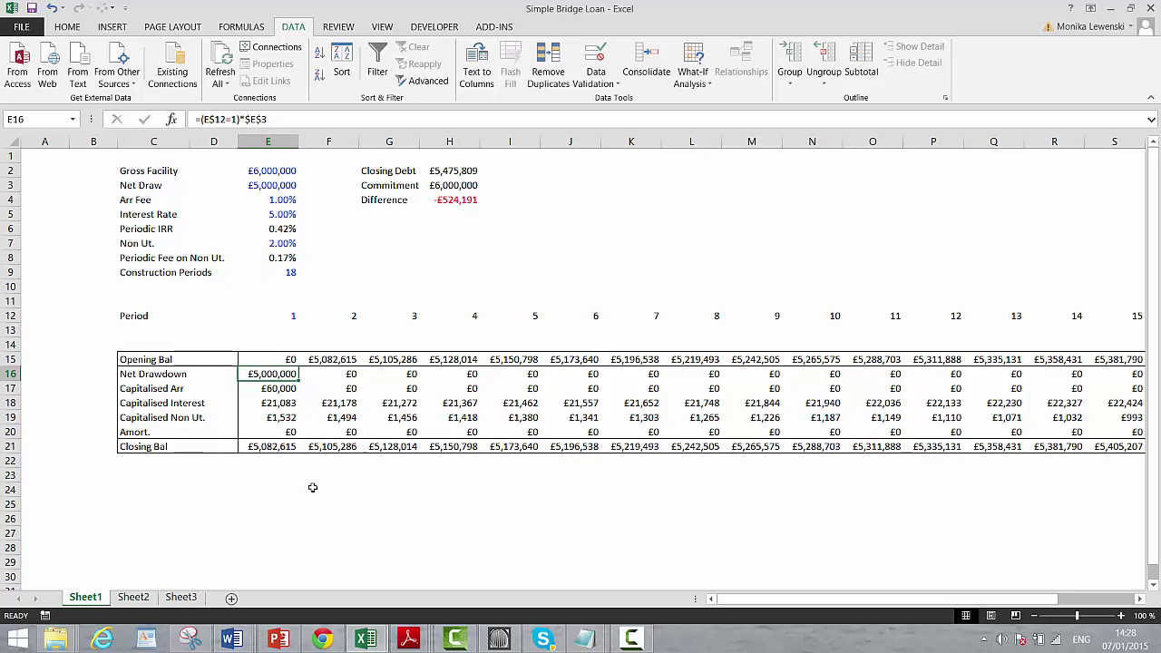
{"action": "key", "text": "Right"}
{"action": "key", "text": "Right"}
{"action": "key", "text": "Right"}
{"action": "key", "text": "Right"}
{"action": "key", "text": "Right"}
{"action": "key", "text": "Right"}
{"action": "key", "text": "Right"}
{"action": "key", "text": "Right"}
{"action": "key", "text": "Right"}
{"action": "key", "text": "Right"}
{"action": "key", "text": "Right"}
{"action": "key", "text": "Right"}
{"action": "key", "text": "Right"}
{"action": "key", "text": "Right"}
{"action": "key", "text": "Right"}
{"action": "key", "text": "Right"}
{"action": "key", "text": "Right"}
{"action": "key", "text": "Right"}
{"action": "key", "text": "Right"}
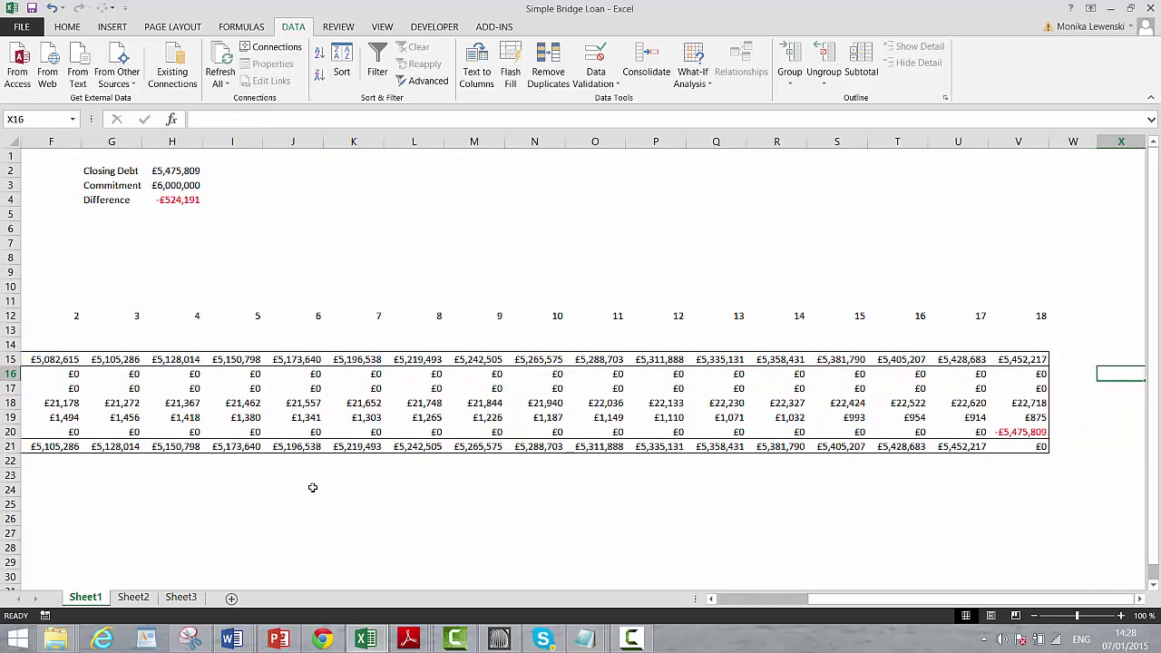
{"action": "key", "text": "Left"}
{"action": "key", "text": "Left"}
{"action": "key", "text": "Left"}
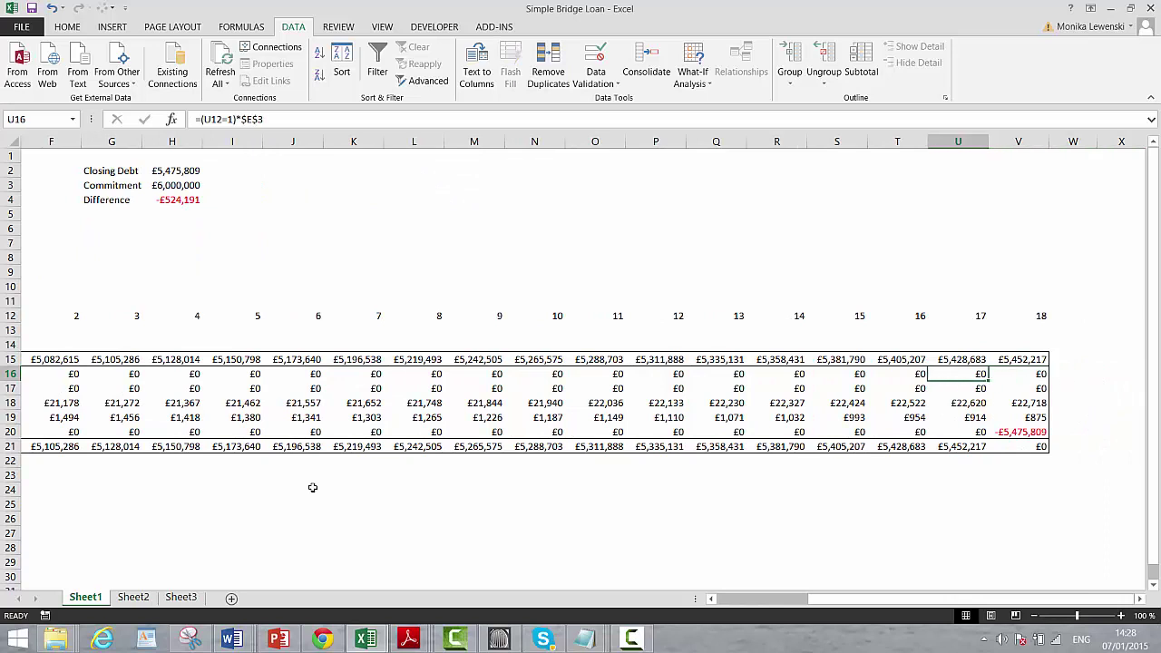
{"action": "key", "text": "Right"}
{"action": "key", "text": "Right"}
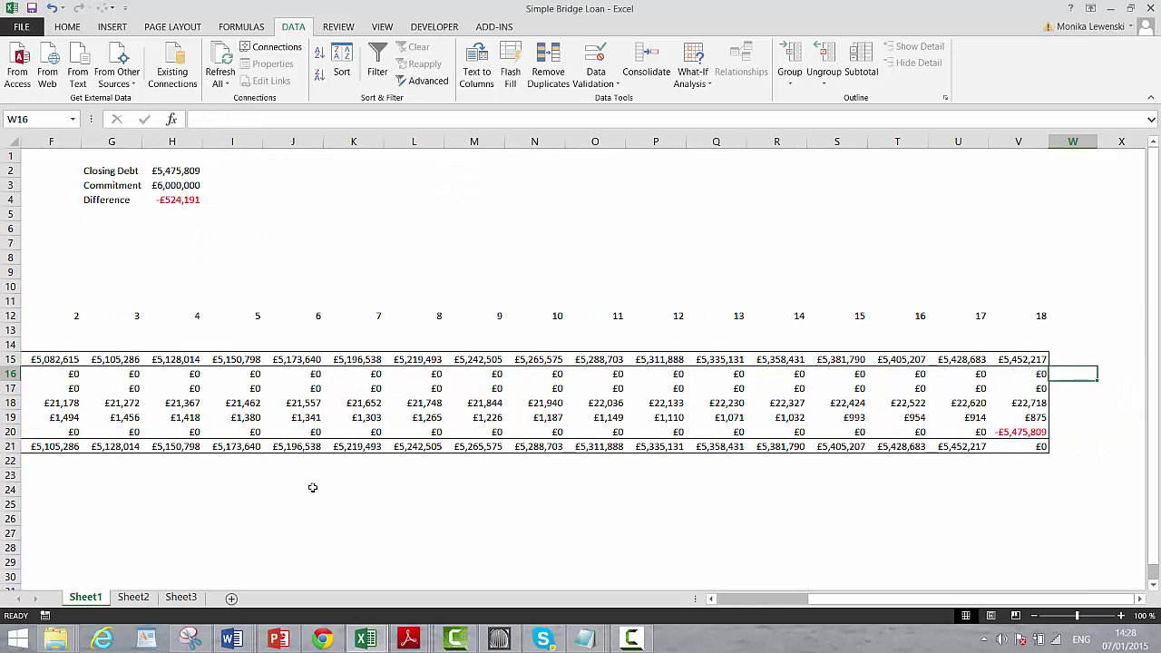
{"action": "key", "text": "Left"}
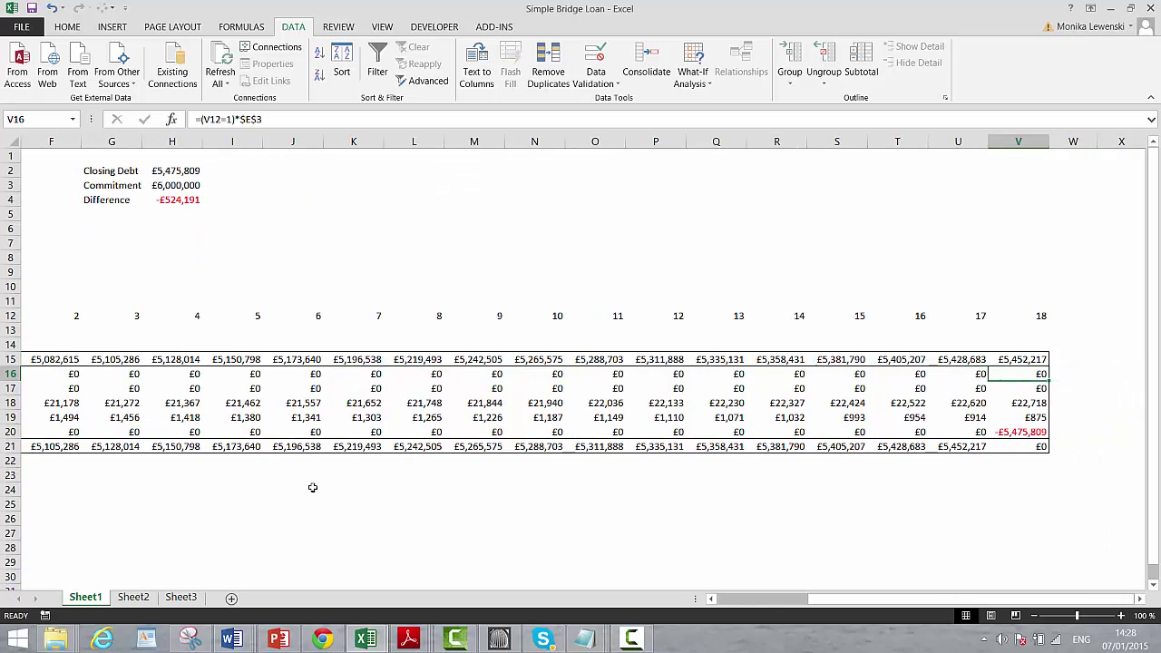
{"action": "key", "text": "Up"}
{"action": "key", "text": "Down"}
{"action": "key", "text": "ctrl+Down"}
{"action": "key", "text": "Up"}
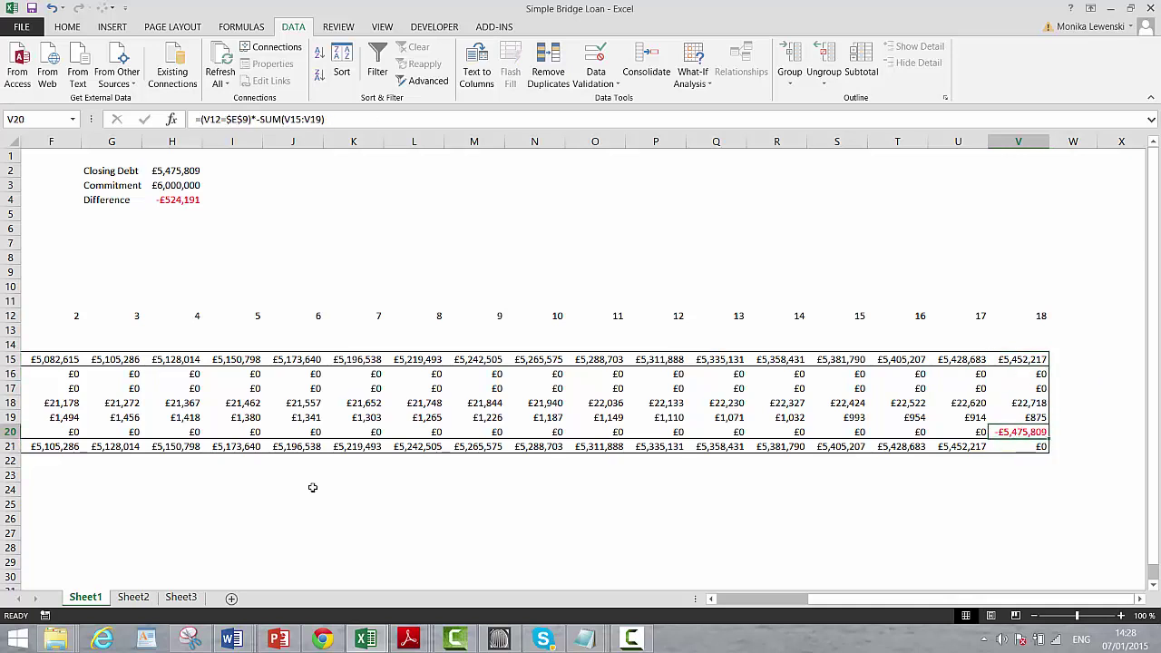
{"action": "key", "text": "Left"}
{"action": "key", "text": "Left"}
{"action": "key", "text": "Left"}
{"action": "key", "text": "Left"}
{"action": "key", "text": "Left"}
{"action": "key", "text": "Left"}
{"action": "key", "text": "Left"}
{"action": "key", "text": "Left"}
{"action": "key", "text": "Left"}
{"action": "key", "text": "Left"}
{"action": "key", "text": "Left"}
{"action": "key", "text": "Left"}
{"action": "key", "text": "Left"}
{"action": "key", "text": "Left"}
{"action": "key", "text": "Left"}
{"action": "key", "text": "Left"}
{"action": "key", "text": "Left"}
{"action": "key", "text": "Left"}
{"action": "key", "text": "Left"}
{"action": "key", "text": "Left"}
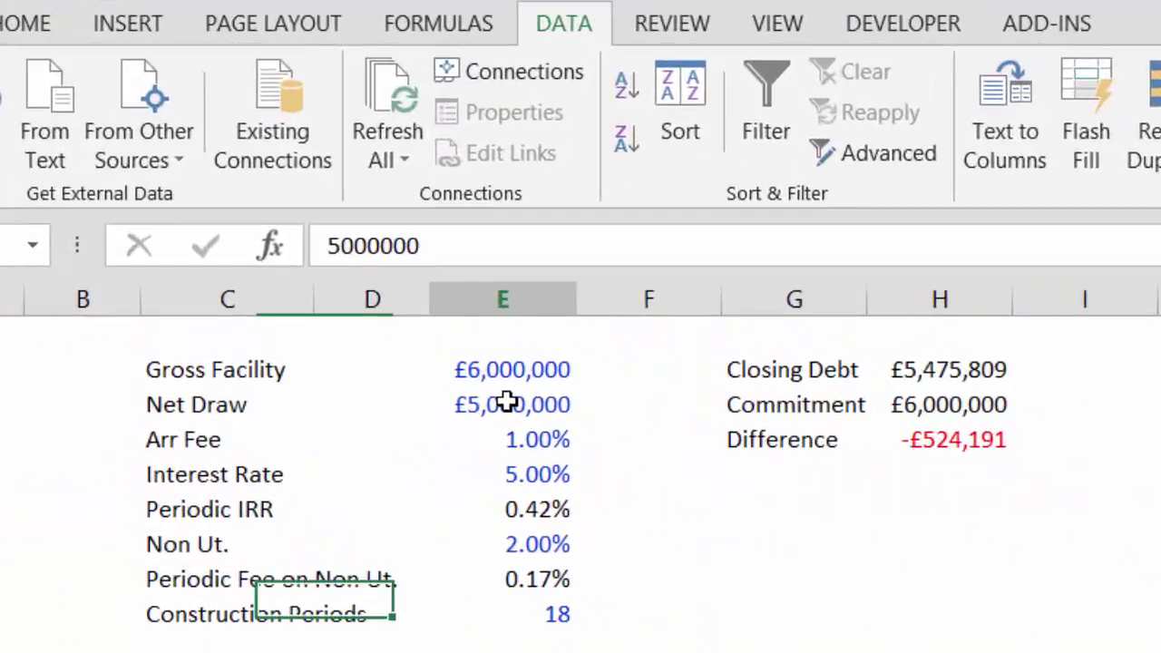
Goal Seek the Difference cell to £0 by varying Gross Facility, giving £5,453,340
{"action": "left_click", "coordinate": [271, 185]}
{"action": "left_click", "coordinate": [857, 539]}
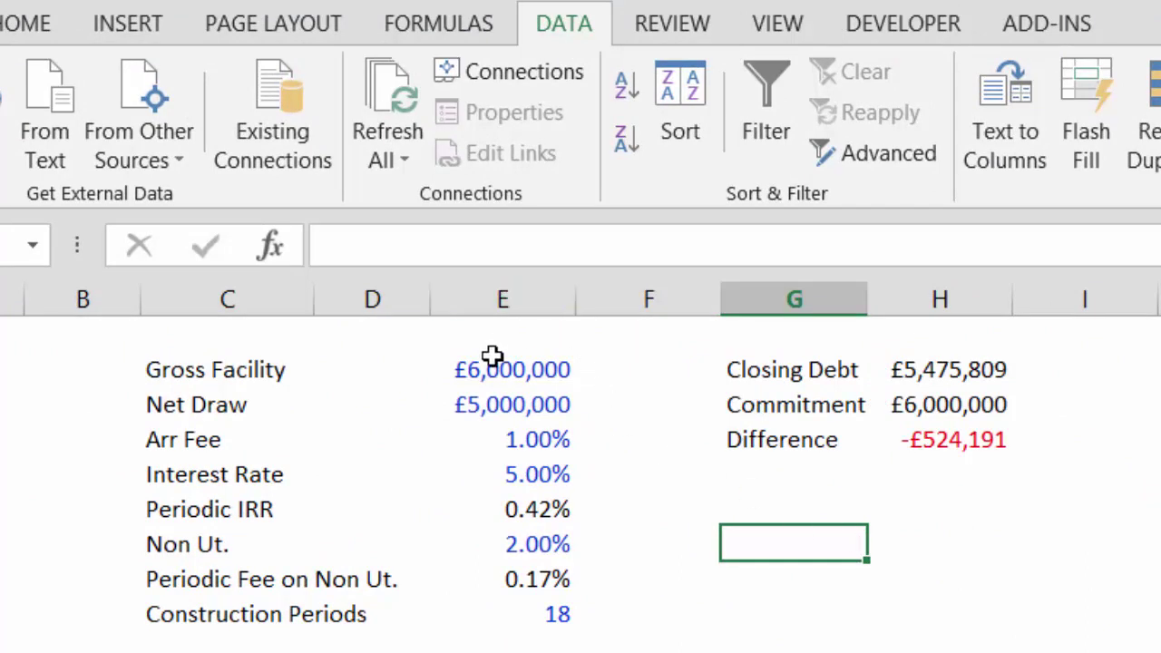
{"action": "left_click", "coordinate": [980, 535]}
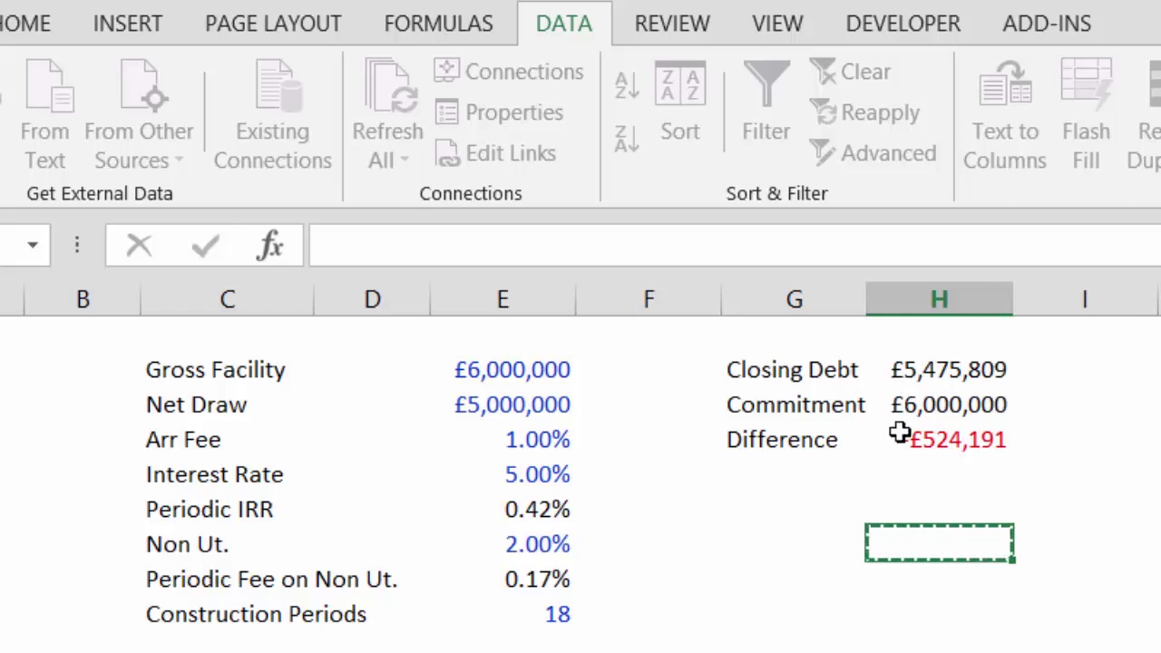
{"action": "left_click", "coordinate": [939, 443]}
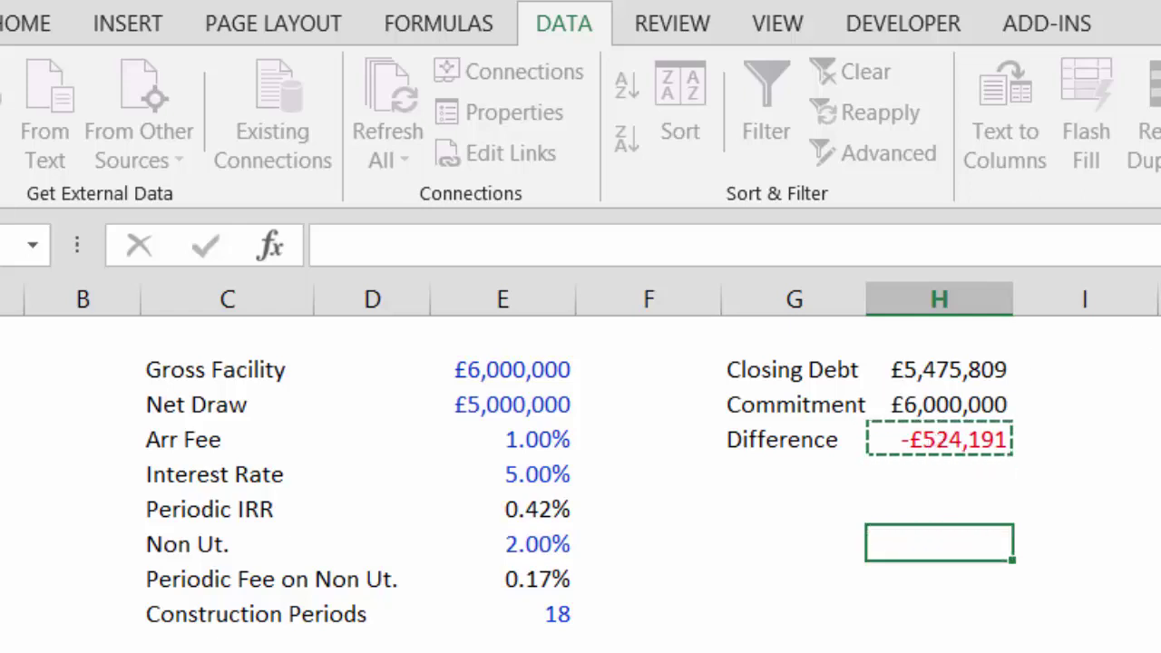
{"action": "key", "text": "Tab"}
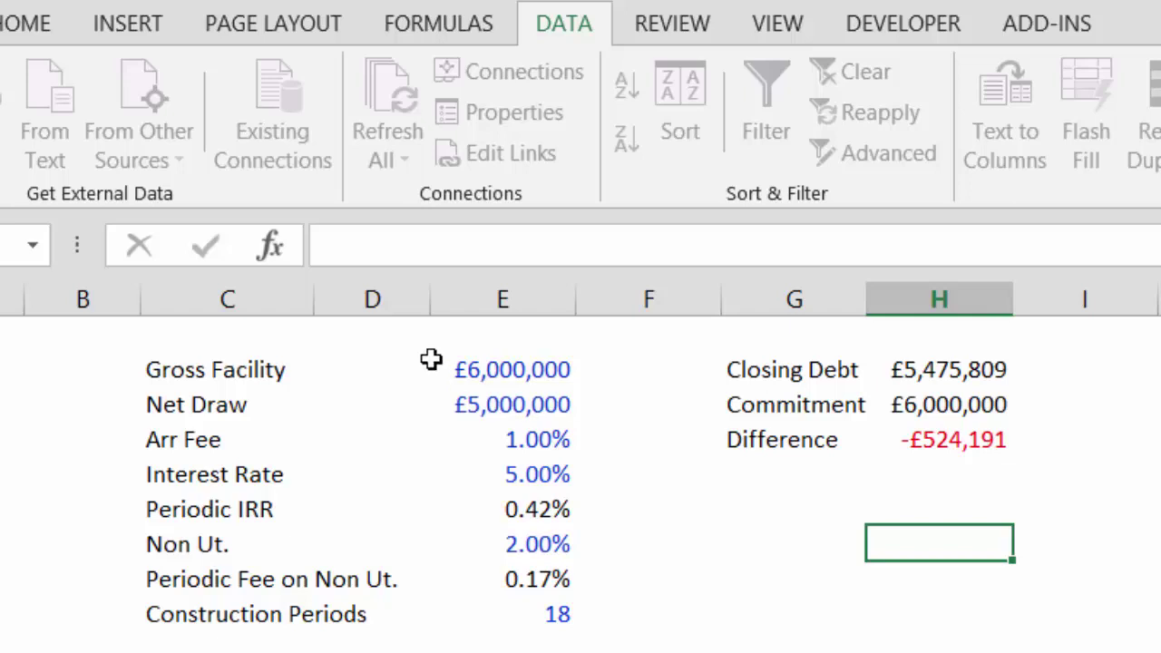
{"action": "left_click", "coordinate": [466, 371]}
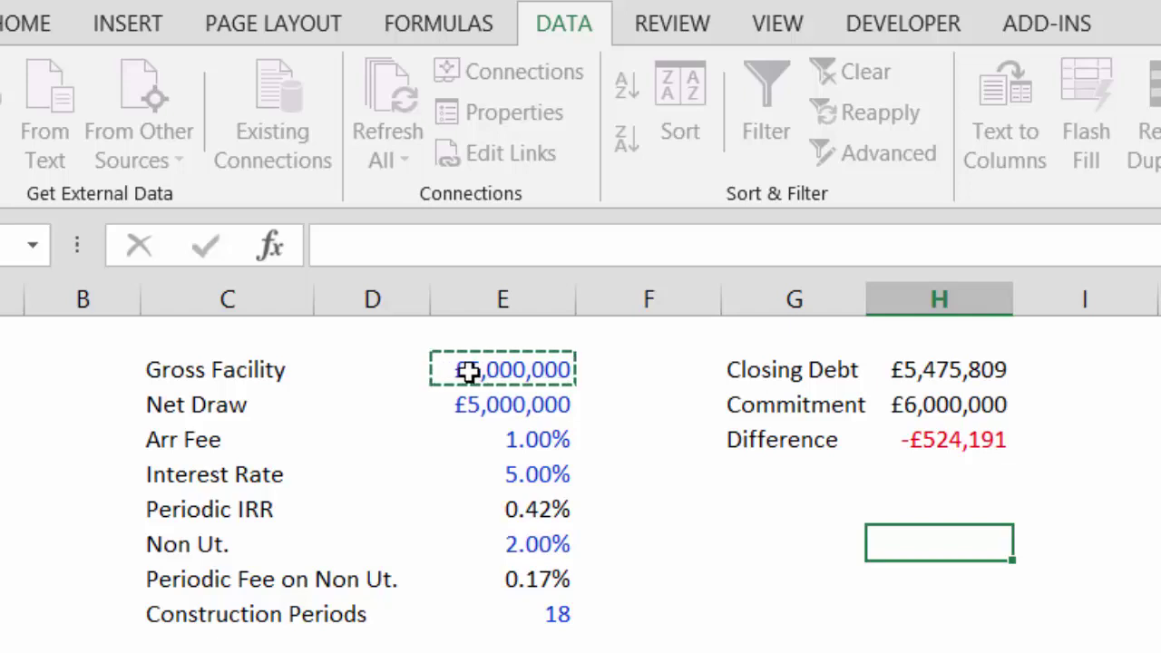
{"action": "key", "text": "Return"}
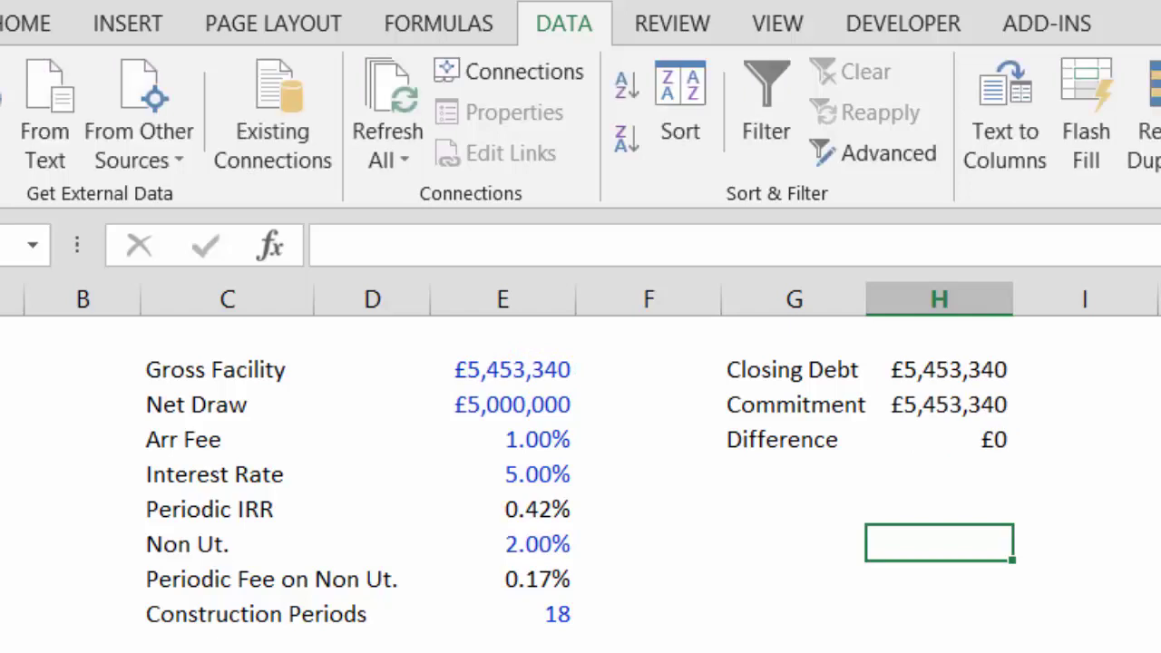
Enter £6,000,000 as Gross Facility, removing the extra zero, so Difference reads -£524,191
{"action": "left_click", "coordinate": [485, 368]}
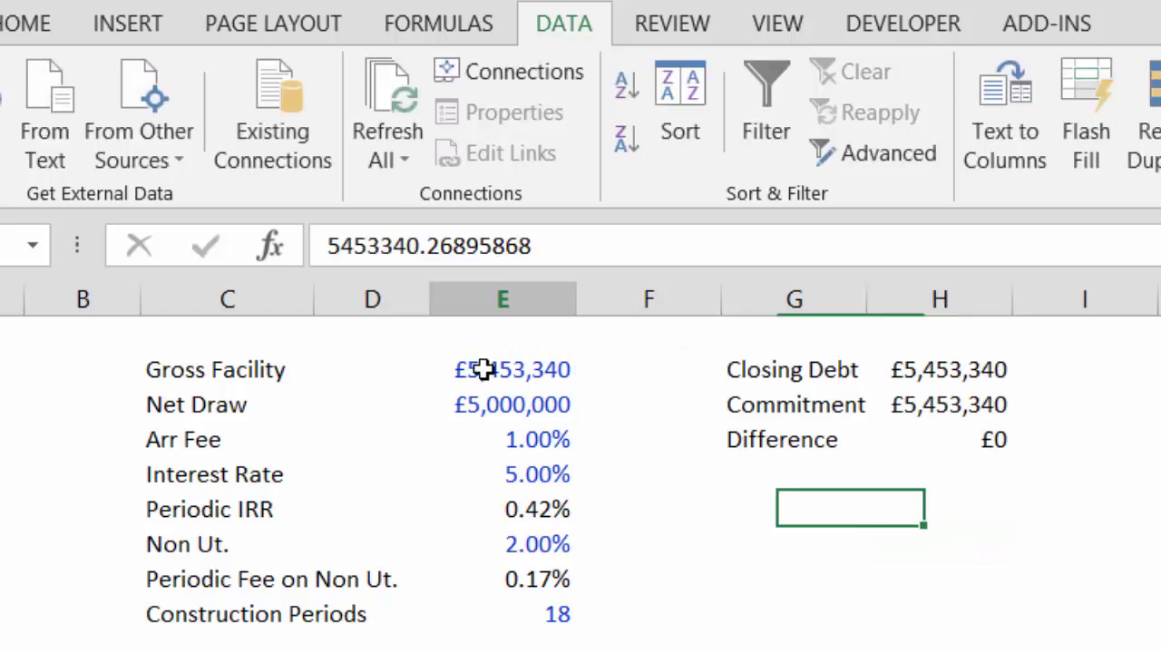
{"action": "type", "text": "60"}
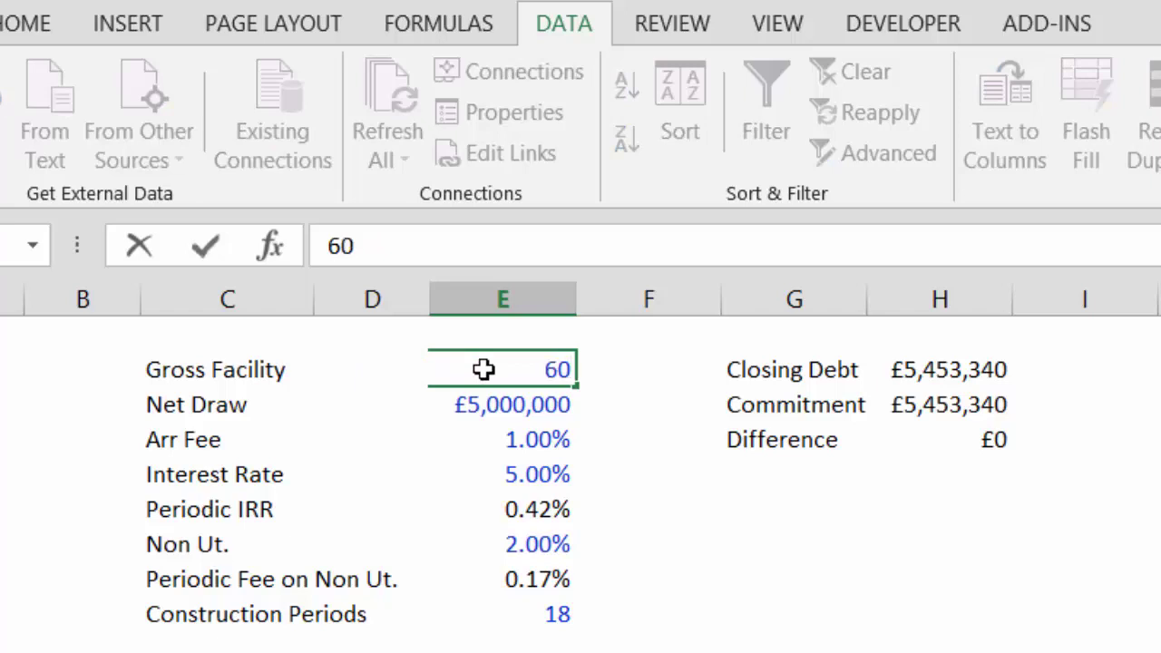
{"action": "type", "text": ",000,0"}
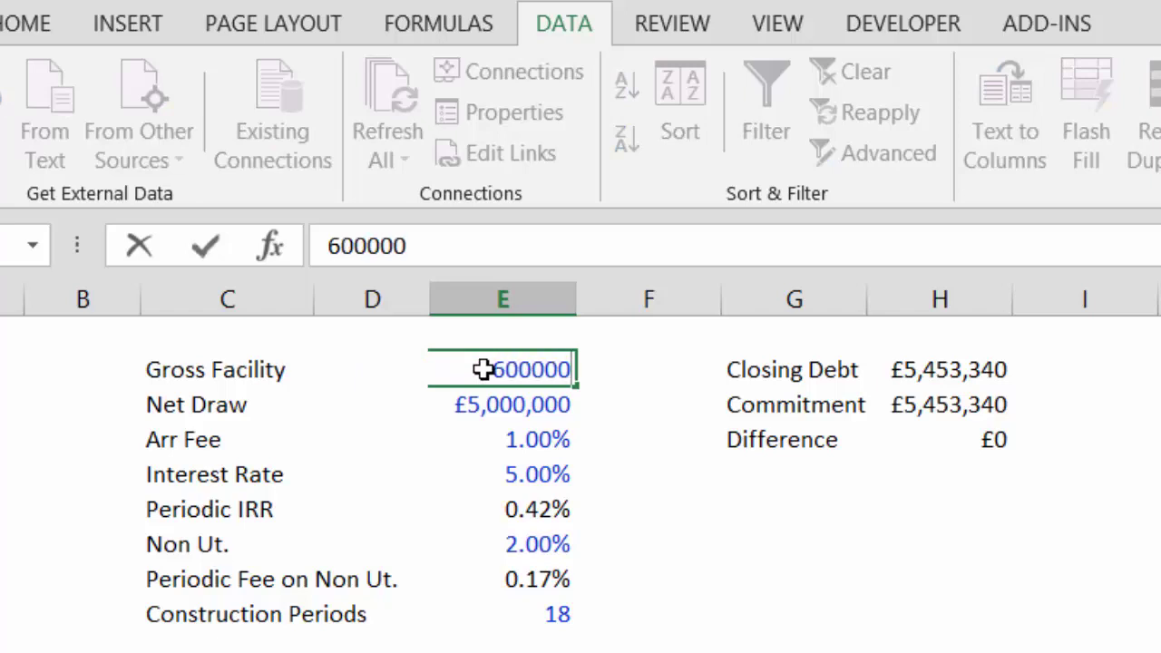
{"action": "type", "text": "00"}
{"action": "key", "text": "Return"}
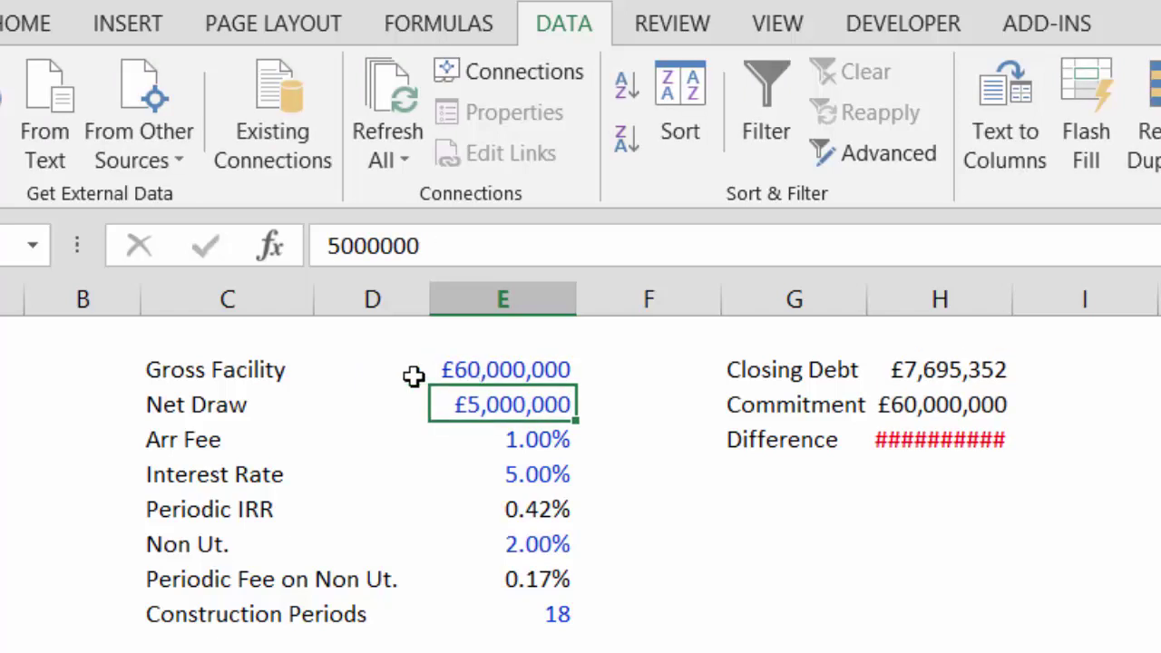
{"action": "left_click", "coordinate": [475, 369]}
{"action": "left_click", "coordinate": [459, 243]}
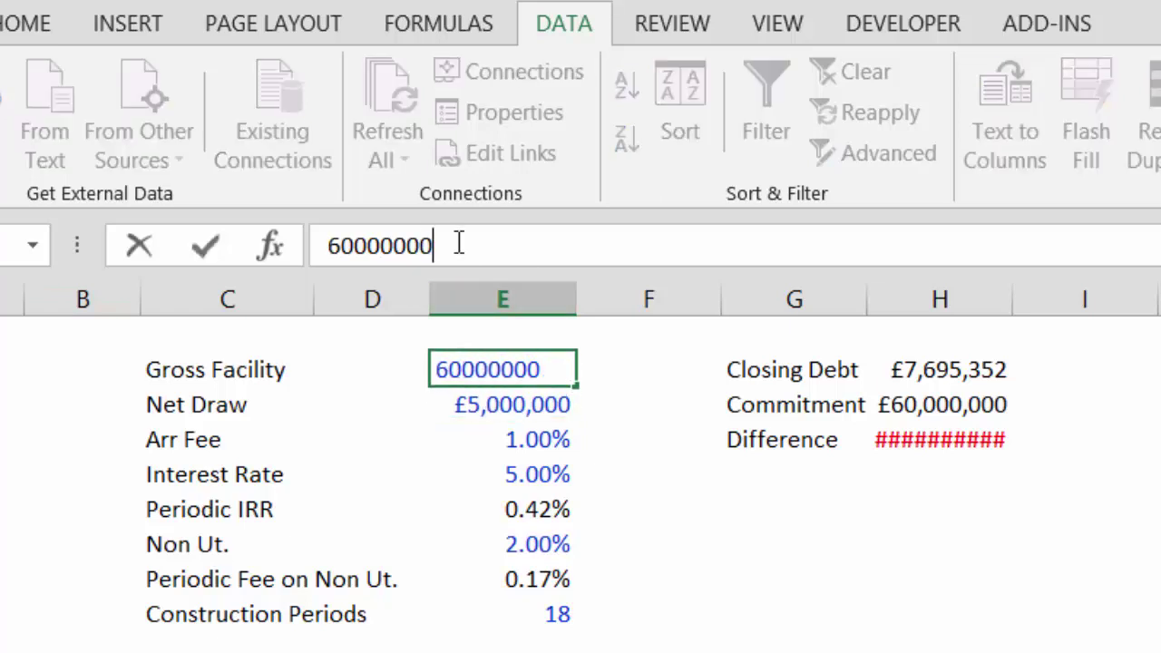
{"action": "key", "text": "BackSpace"}
{"action": "key", "text": "Return"}
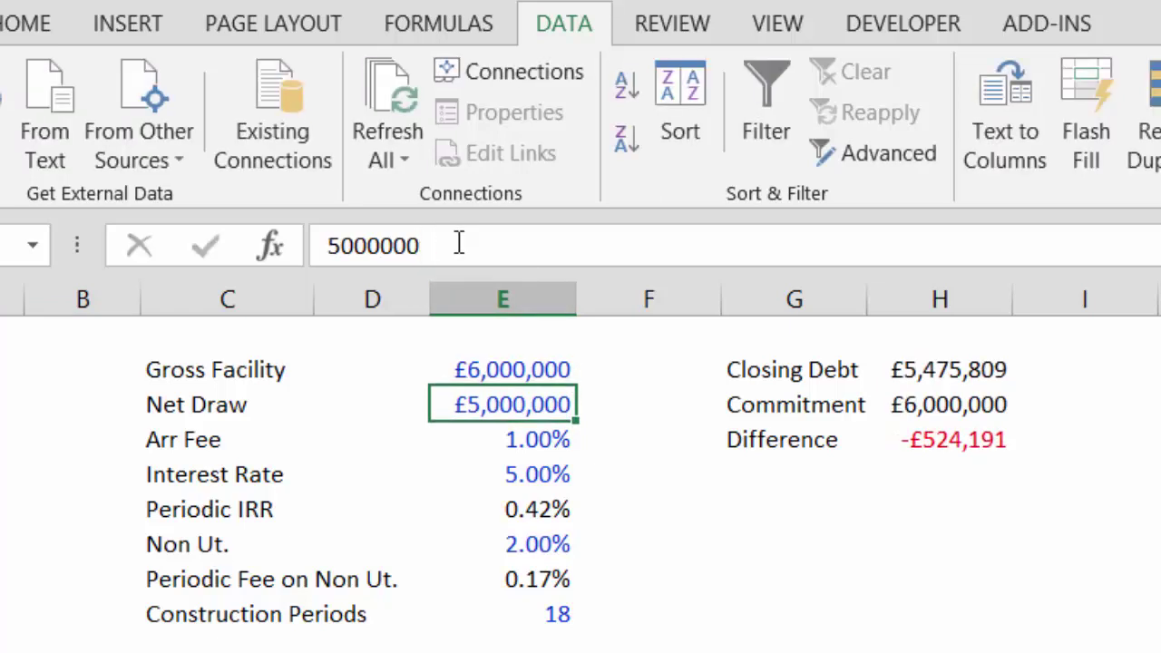
{"action": "left_click", "coordinate": [943, 503]}
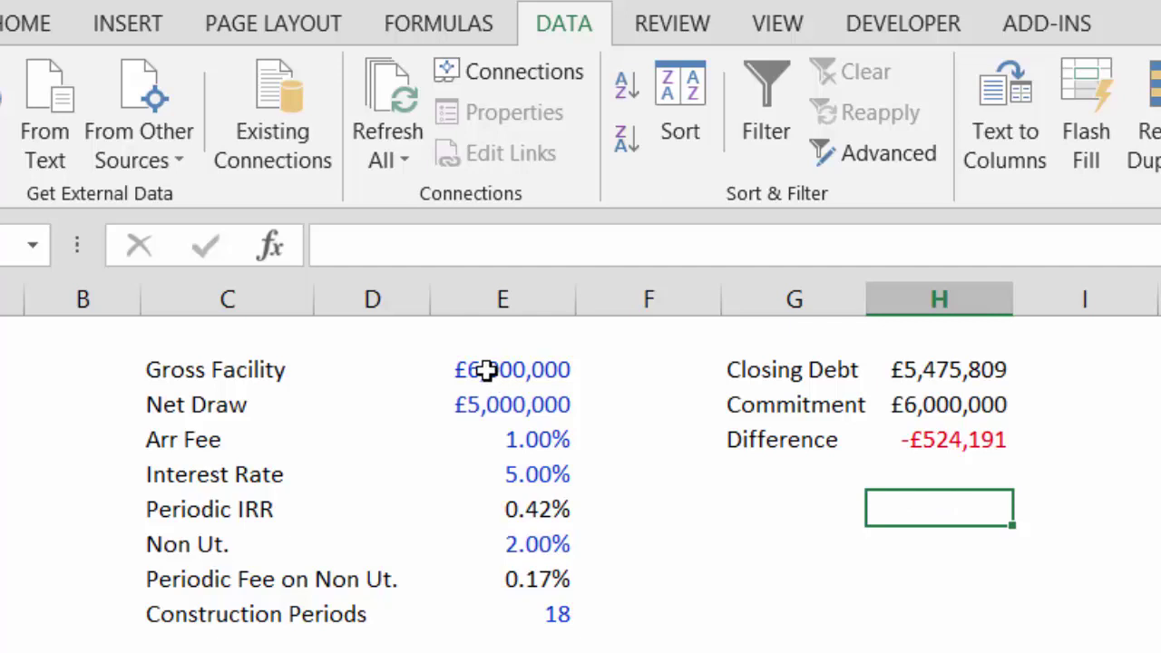
Goal Seek Difference to £0 by changing Net Draw, which becomes £5,501,215
{"action": "left_click", "coordinate": [487, 370]}
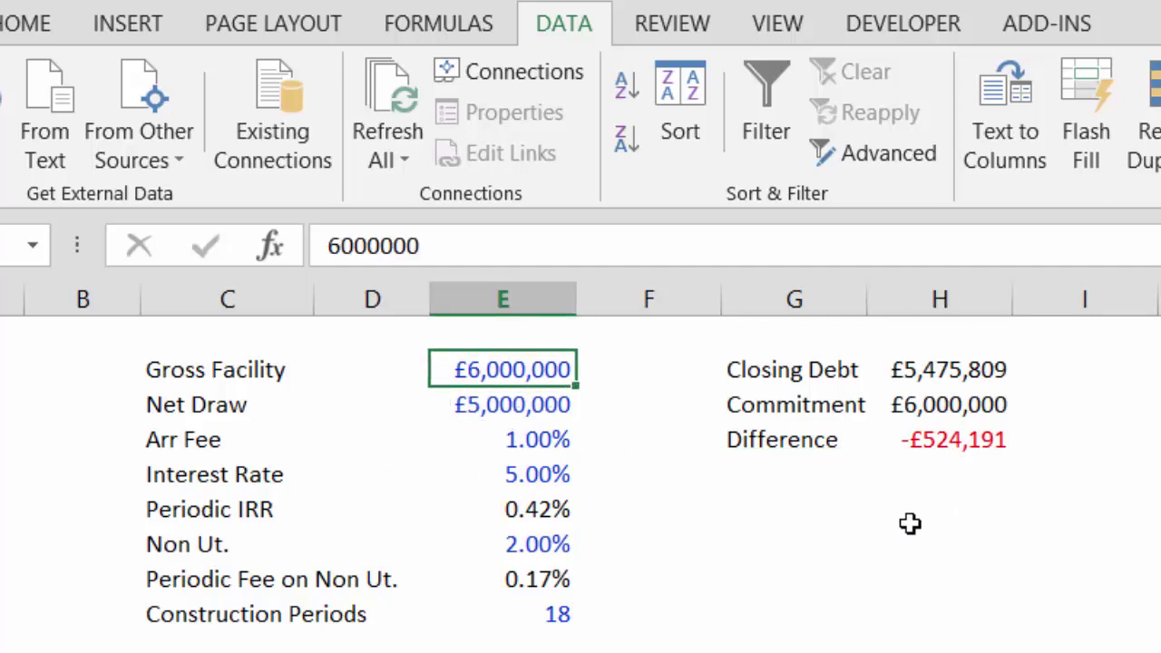
{"action": "left_click", "coordinate": [939, 507]}
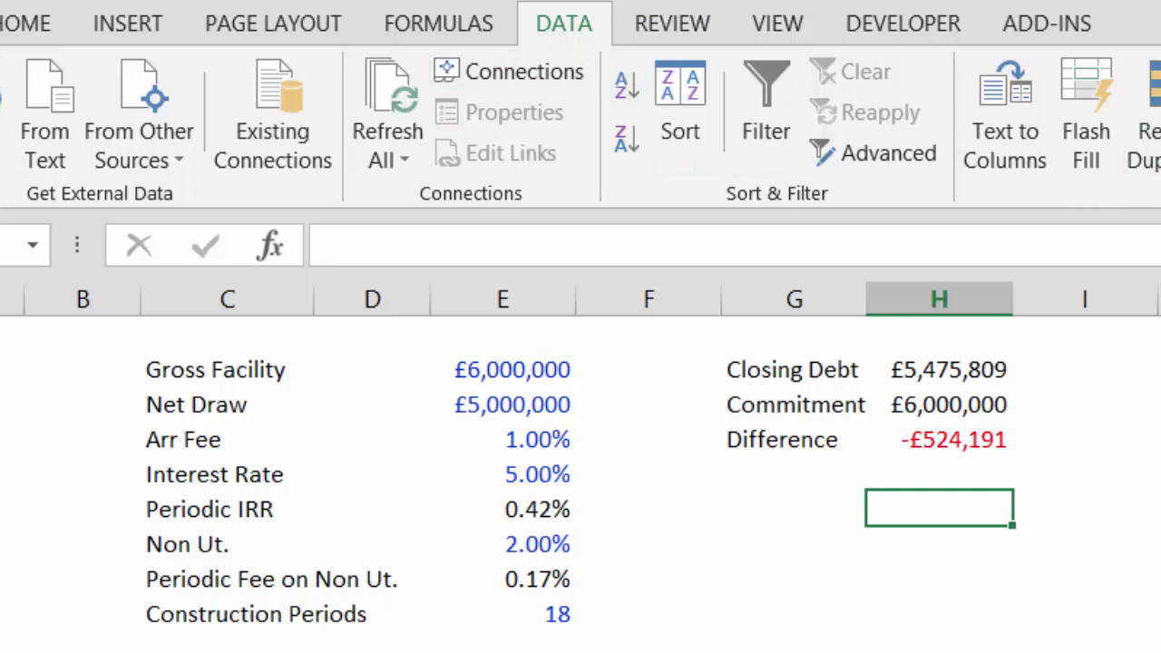
{"action": "key", "text": "ctrl+c"}
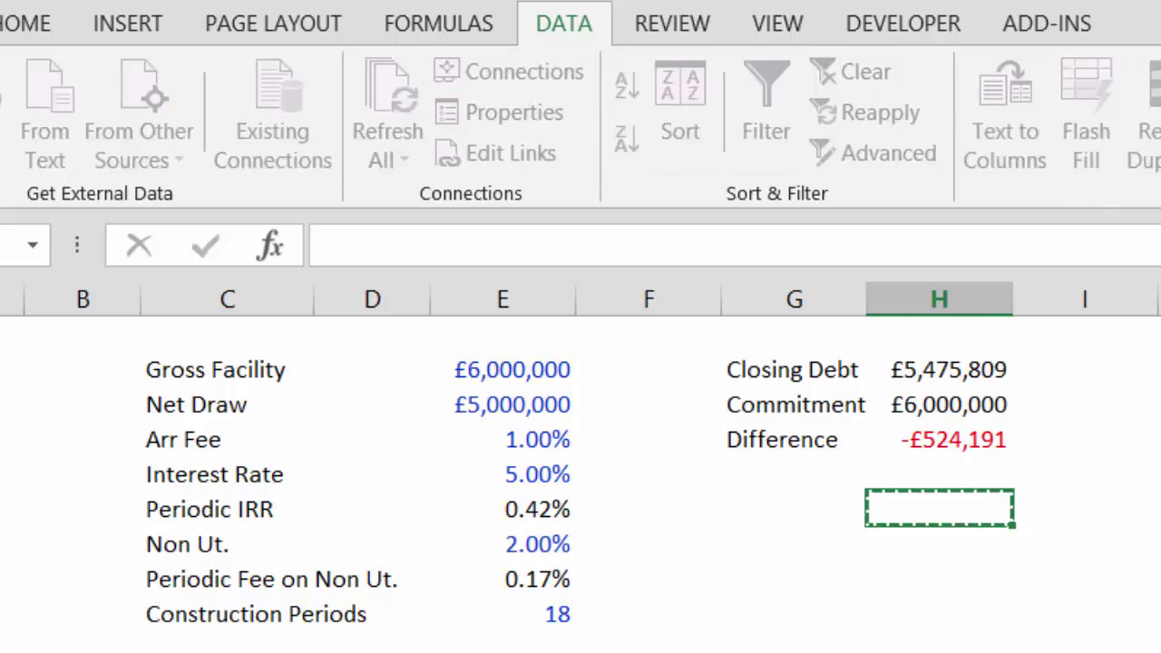
{"action": "left_click", "coordinate": [929, 442]}
{"action": "key", "text": "ctrl+c"}
{"action": "key", "text": "Down"}
{"action": "key", "text": "Down"}
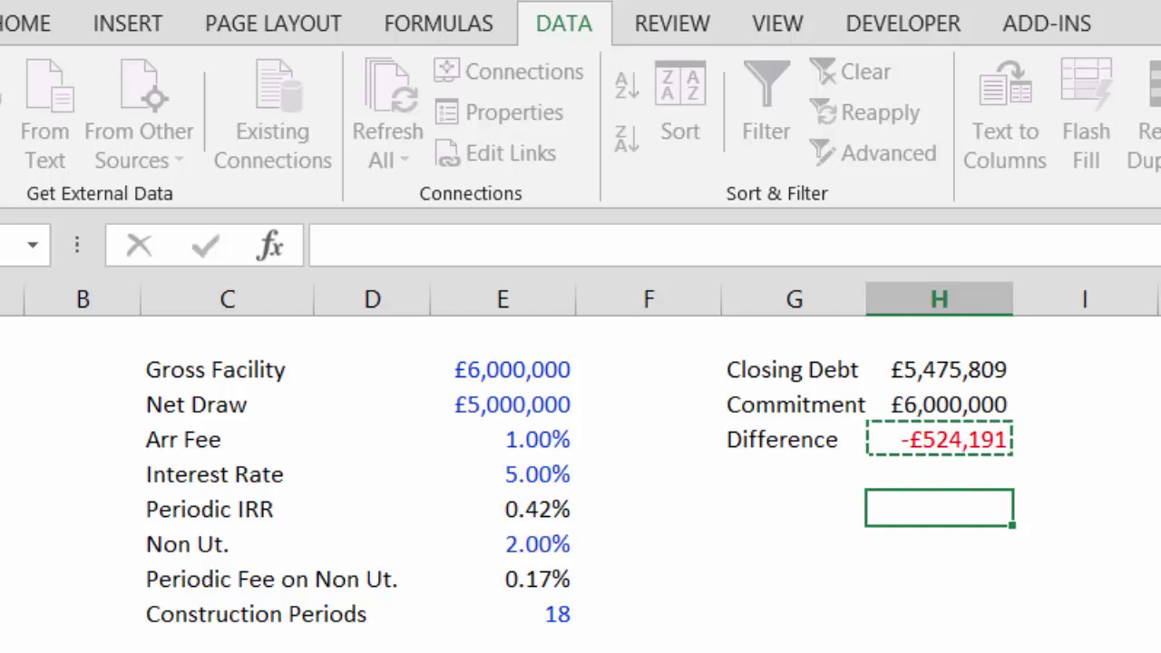
{"action": "key", "text": "Escape"}
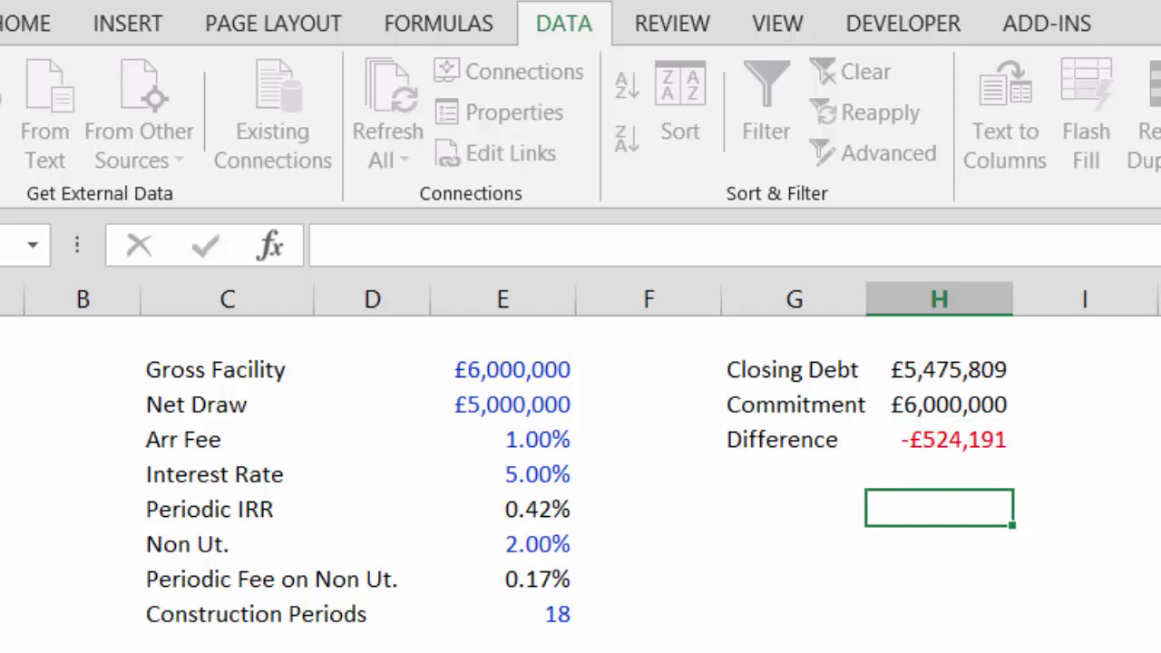
{"action": "left_click", "coordinate": [549, 407]}
{"action": "key", "text": "ctrl+c"}
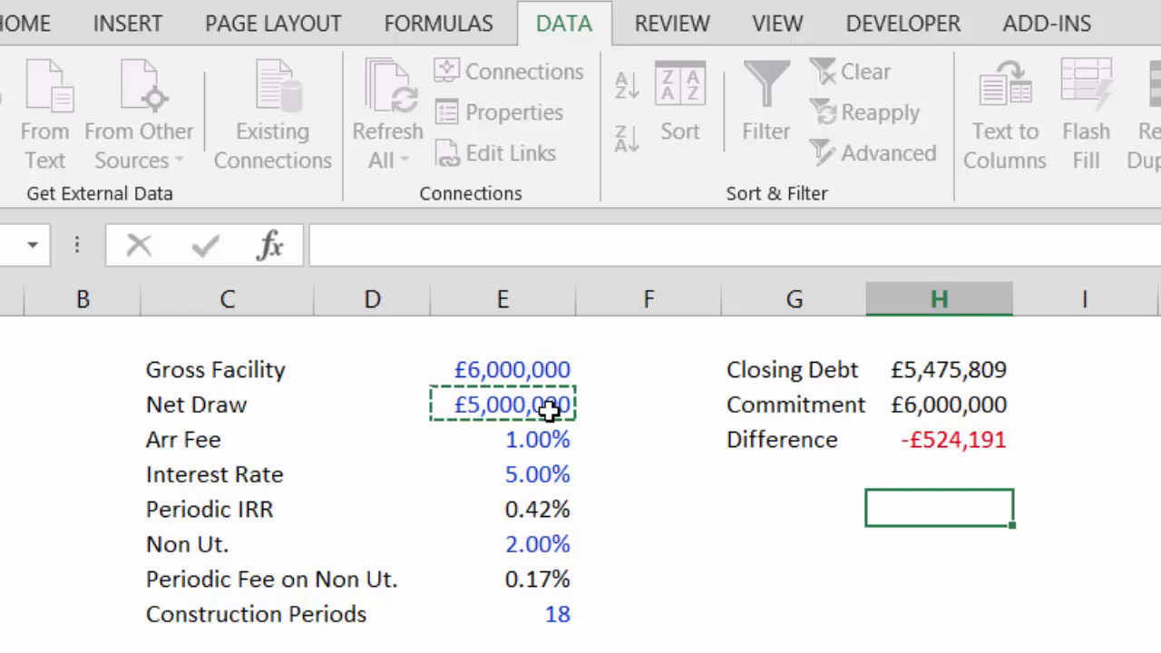
{"action": "key", "text": "ctrl+shift+g"}
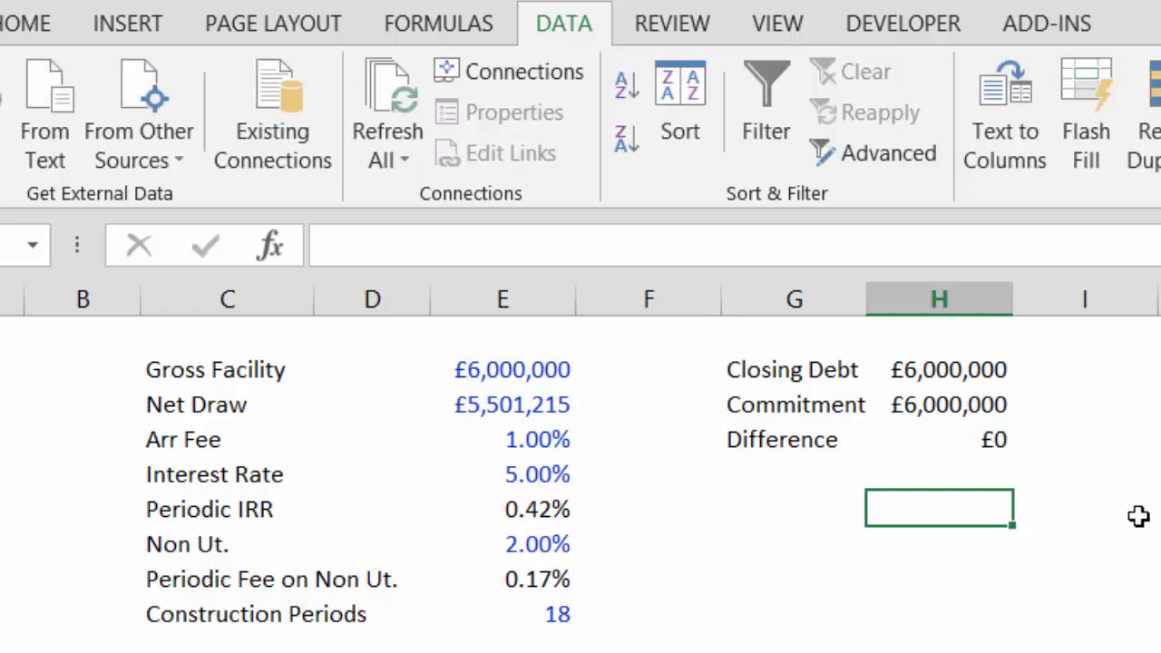
Overwrite the solved Net Draw with £5,000,000, returning Difference to -£524,191
{"action": "left_click", "coordinate": [465, 410]}
{"action": "type", "text": "500"}
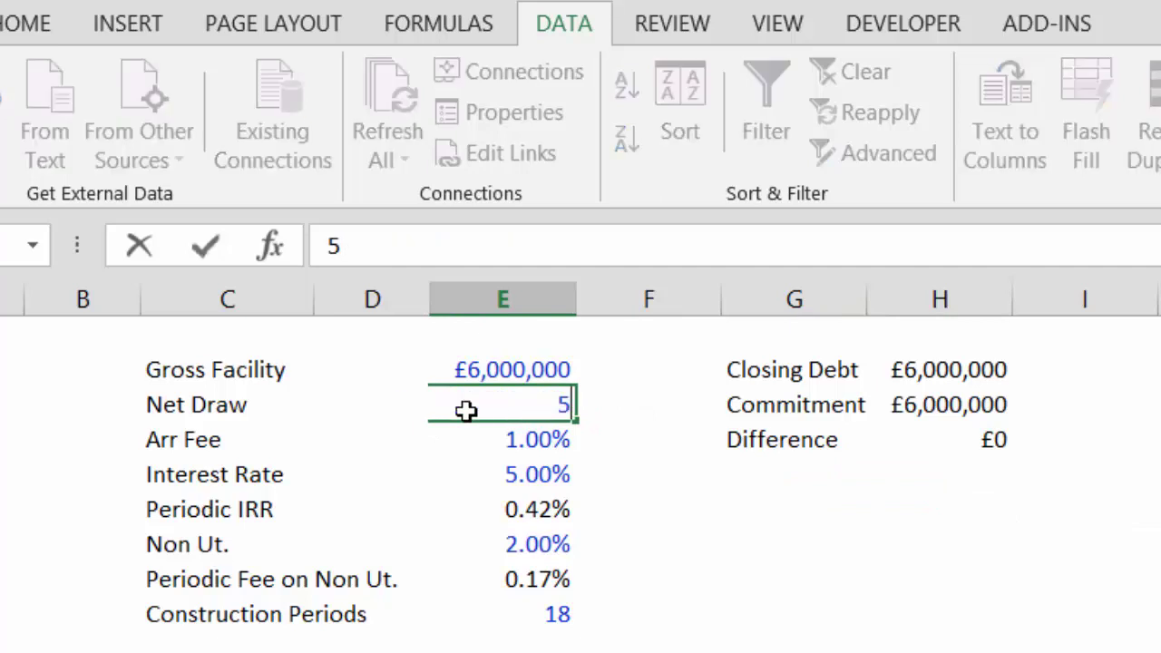
{"action": "type", "text": "000"}
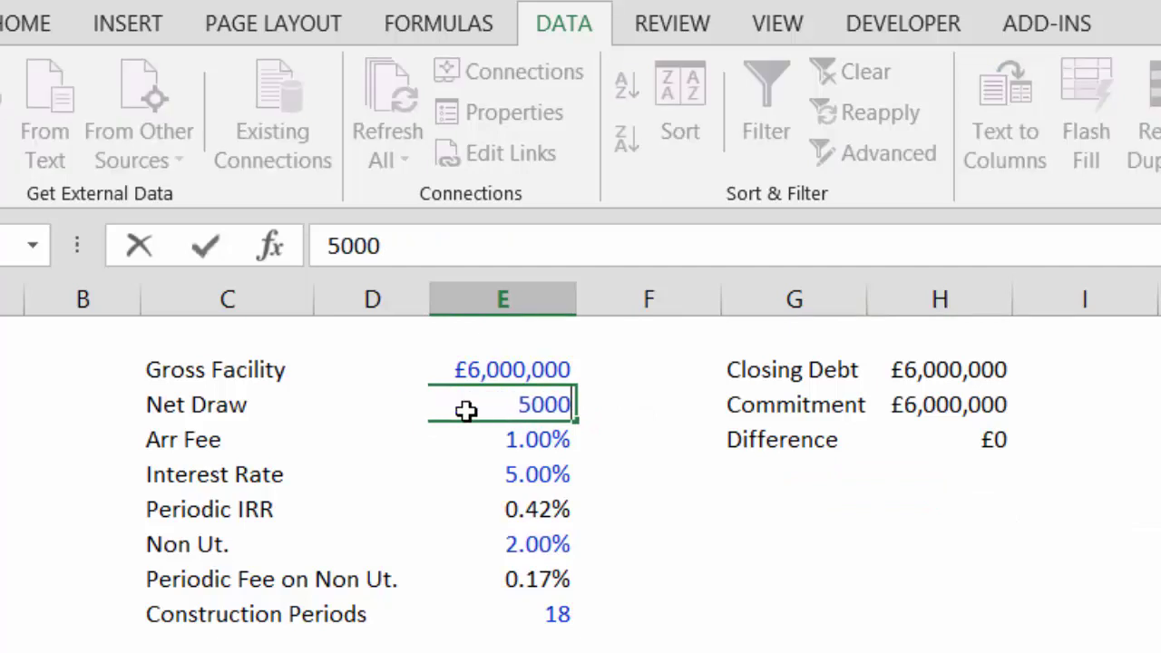
{"action": "type", "text": "00"}
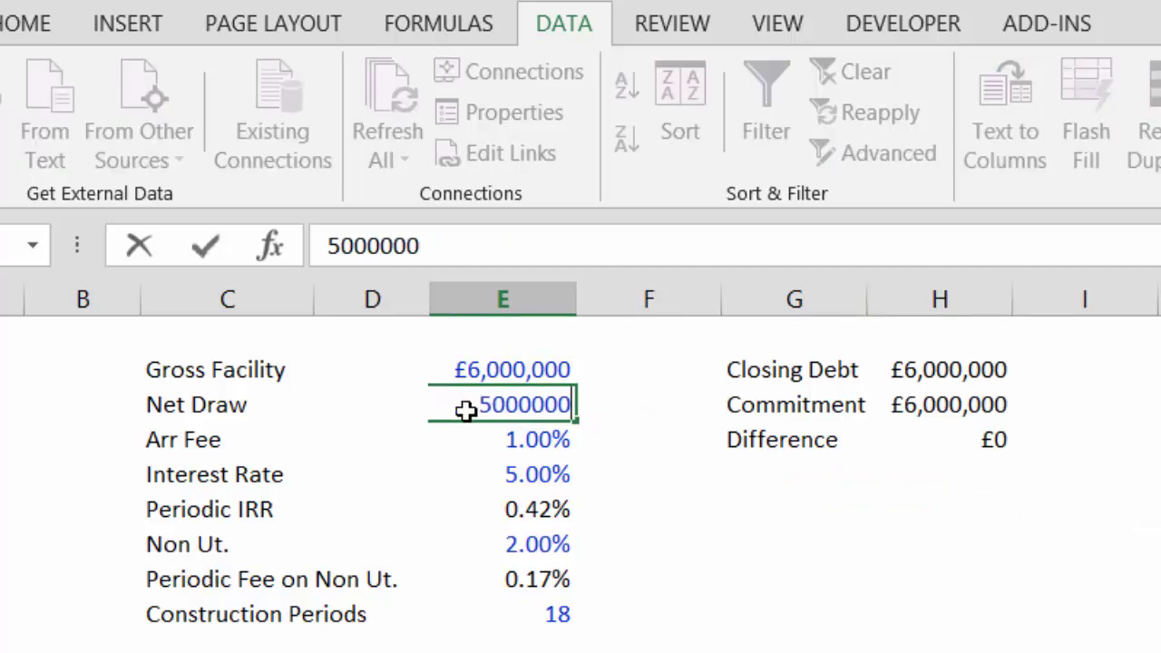
{"action": "key", "text": "Return"}
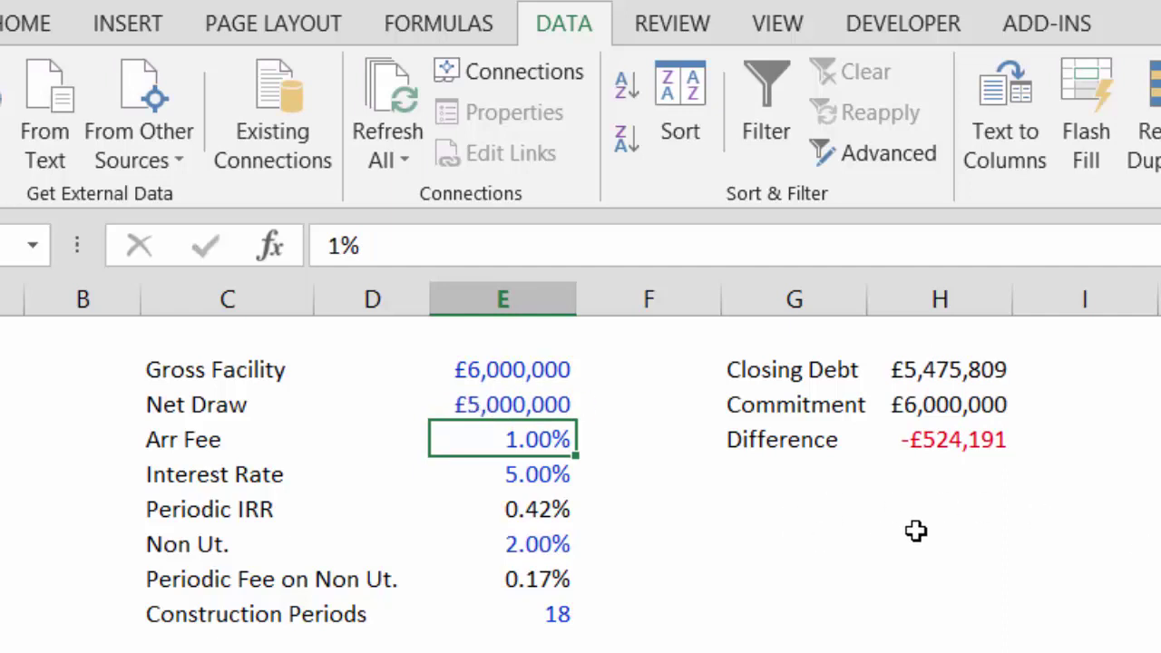
Check the Gross Facility and Net Draw inputs and relabel the 0.42% row Periodic Interest Rate
{"action": "left_click", "coordinate": [947, 547]}
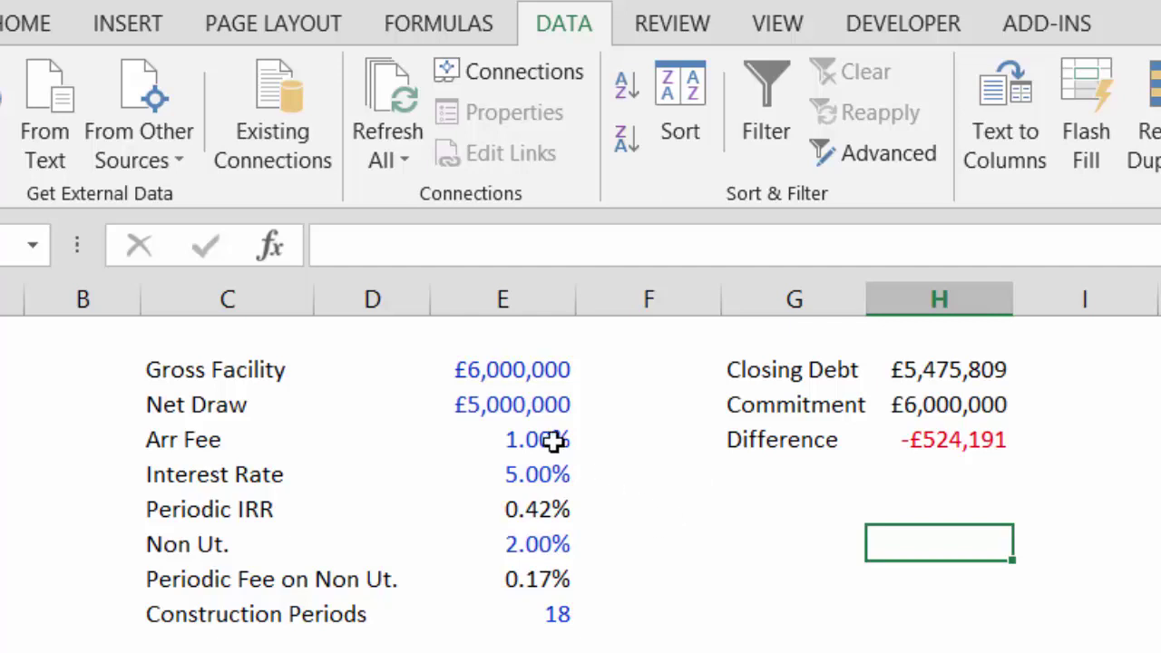
{"action": "left_click", "coordinate": [491, 370]}
{"action": "left_click", "coordinate": [486, 407]}
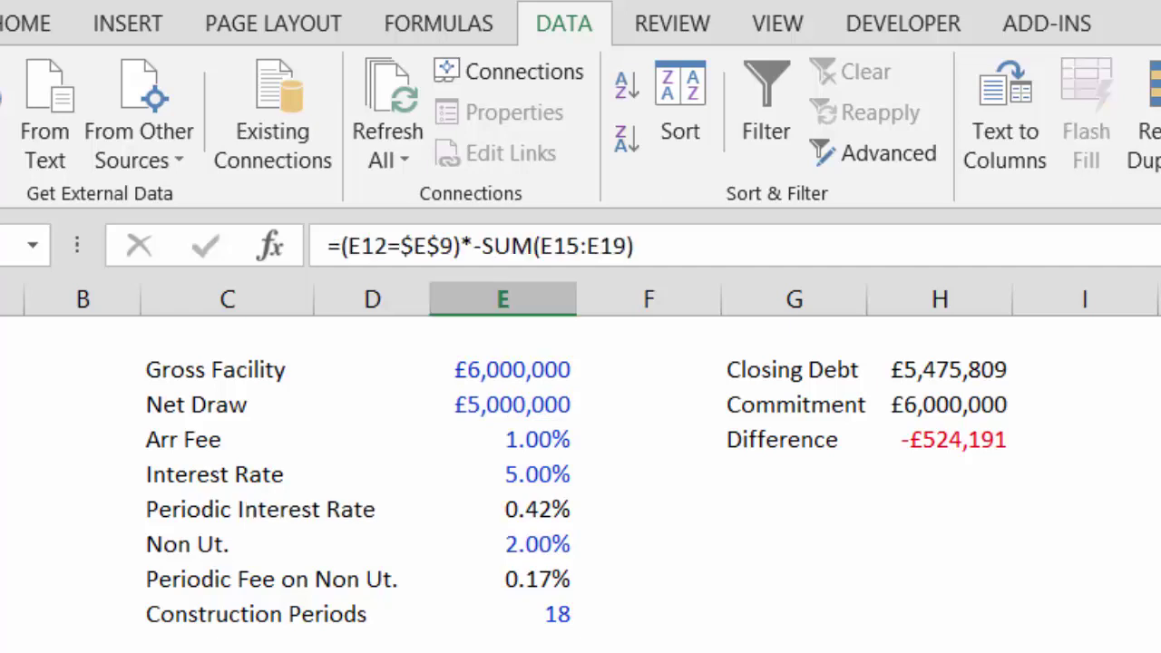
{"action": "key", "text": "Up"}
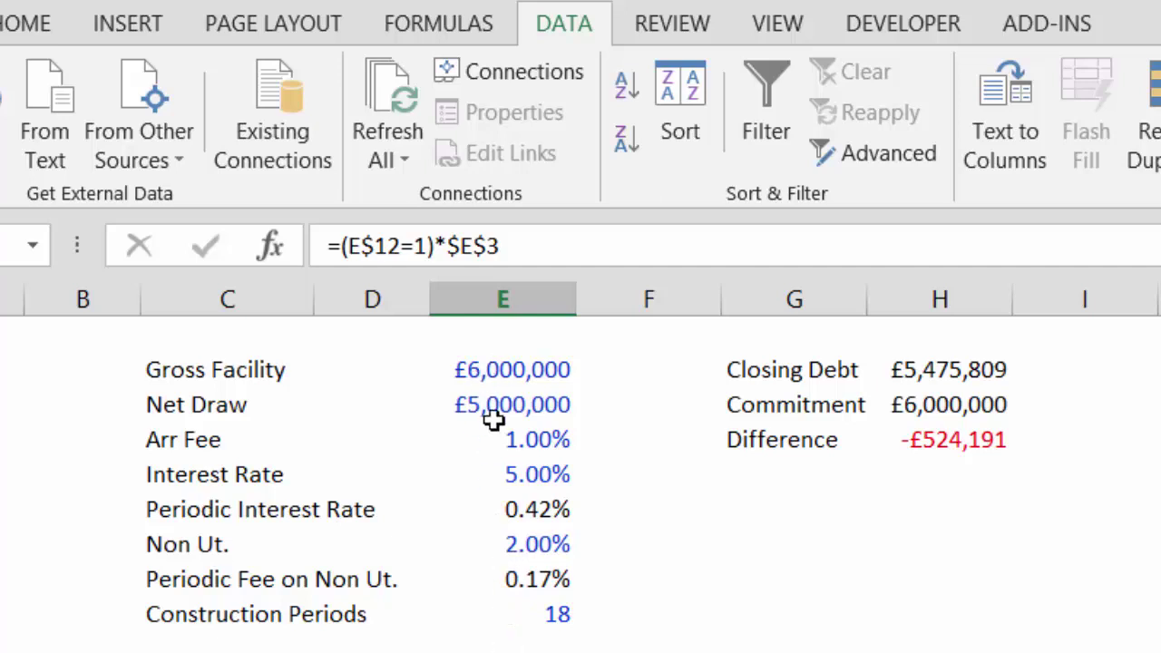
{"action": "left_click", "coordinate": [487, 368]}
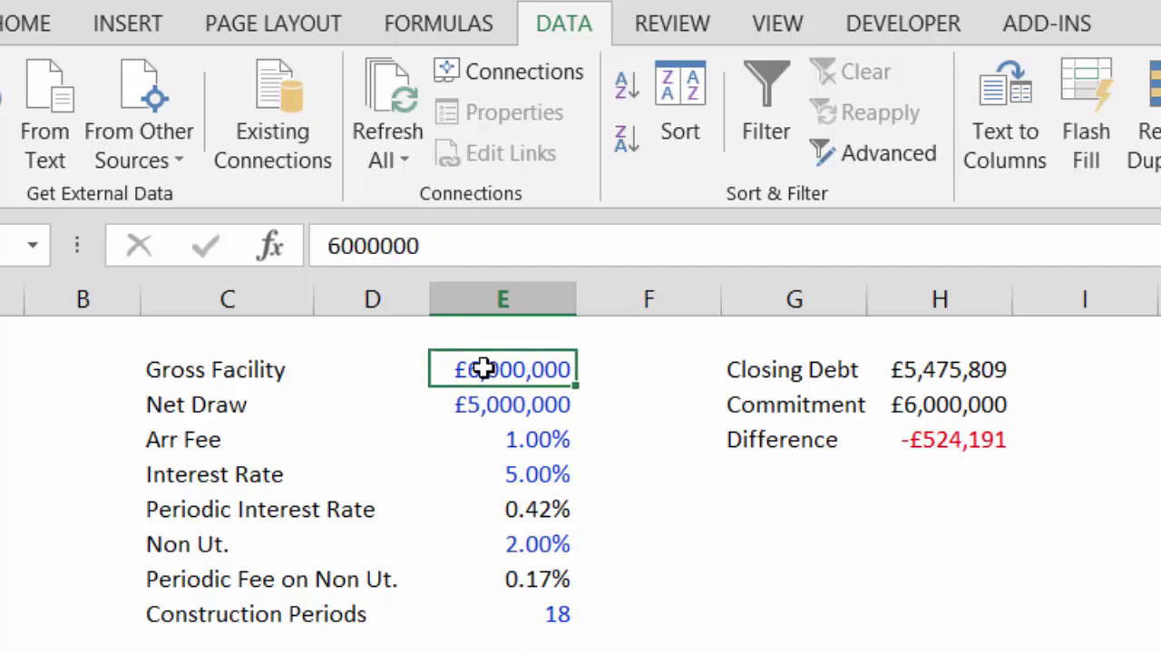
{"action": "left_click", "coordinate": [494, 437]}
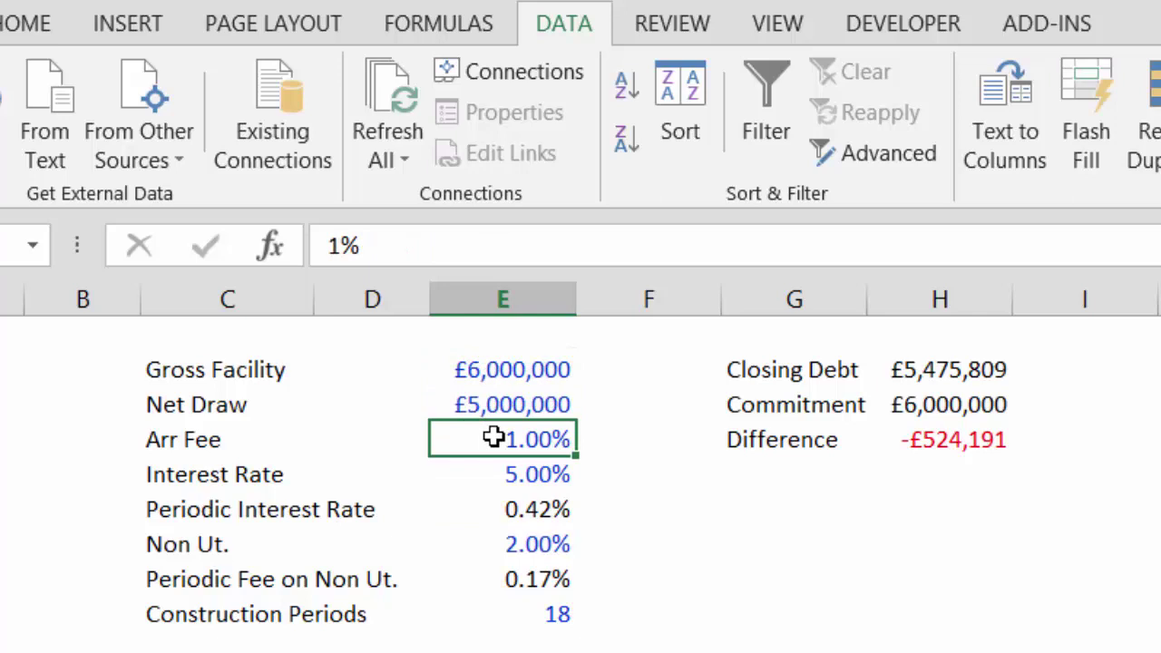
{"action": "left_click", "coordinate": [504, 510]}
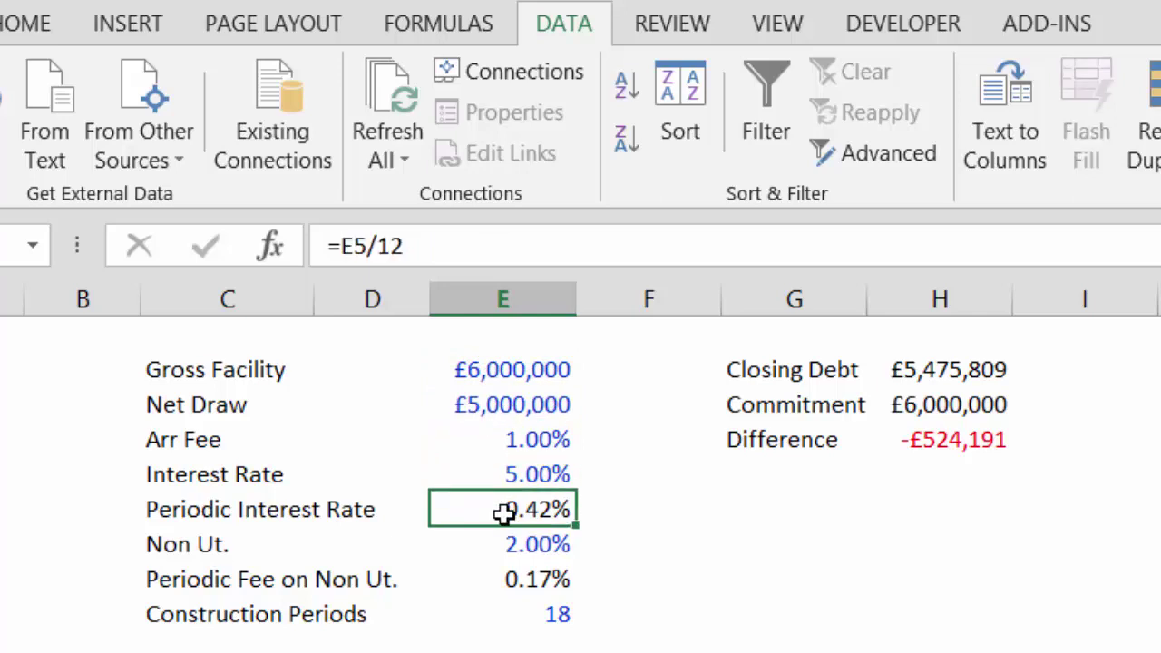
{"action": "left_click", "coordinate": [505, 581]}
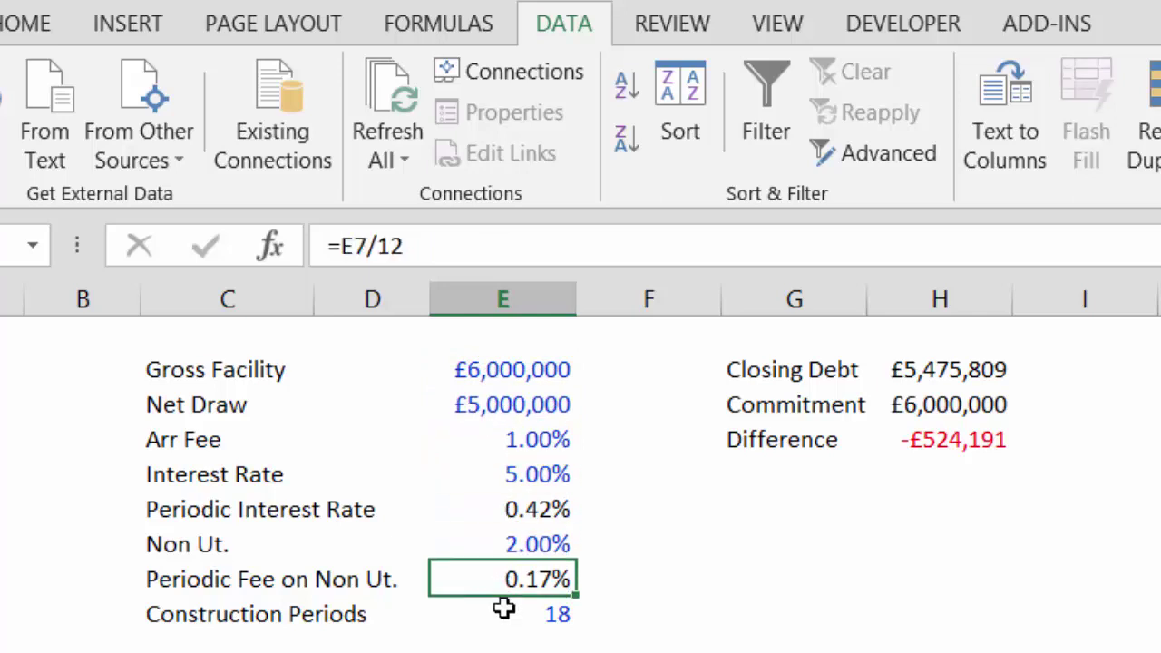
{"action": "left_click", "coordinate": [505, 615]}
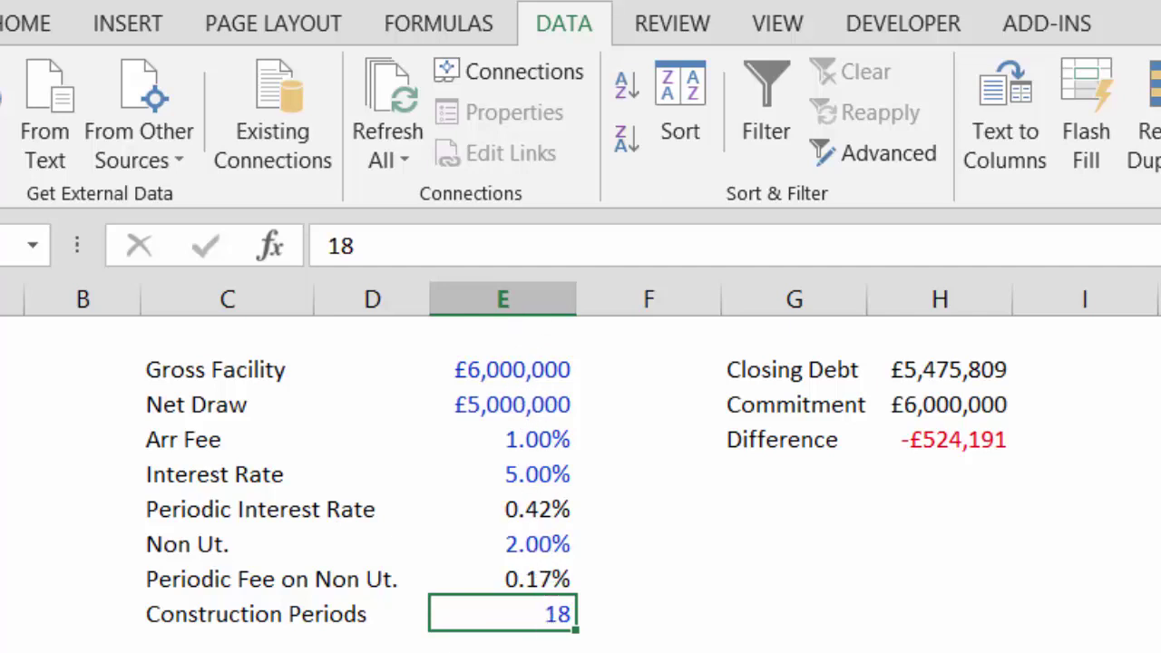
{"action": "key", "text": "ctrl+]"}
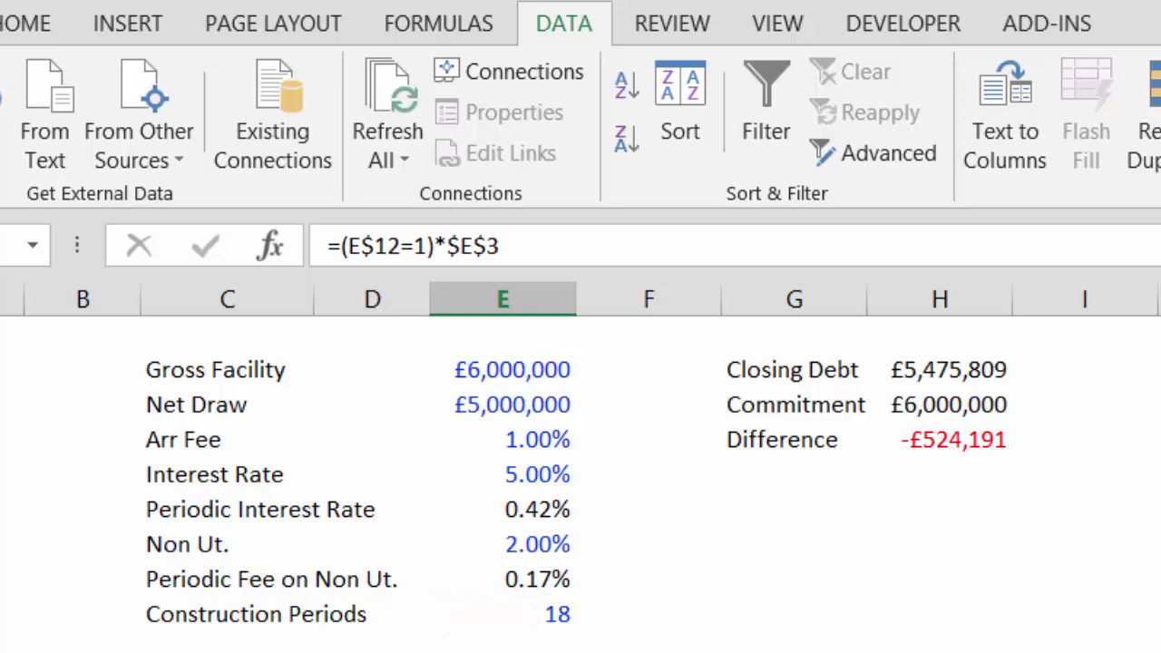
{"action": "left_click", "coordinate": [550, 613]}
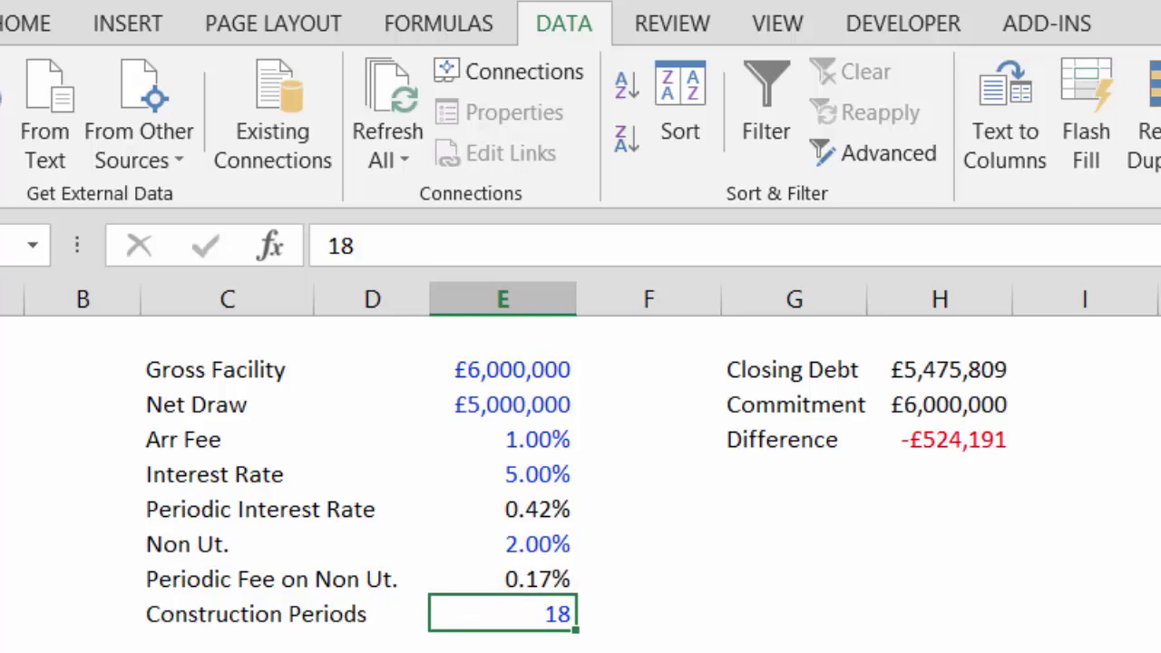
{"action": "key", "text": "ctrl+]"}
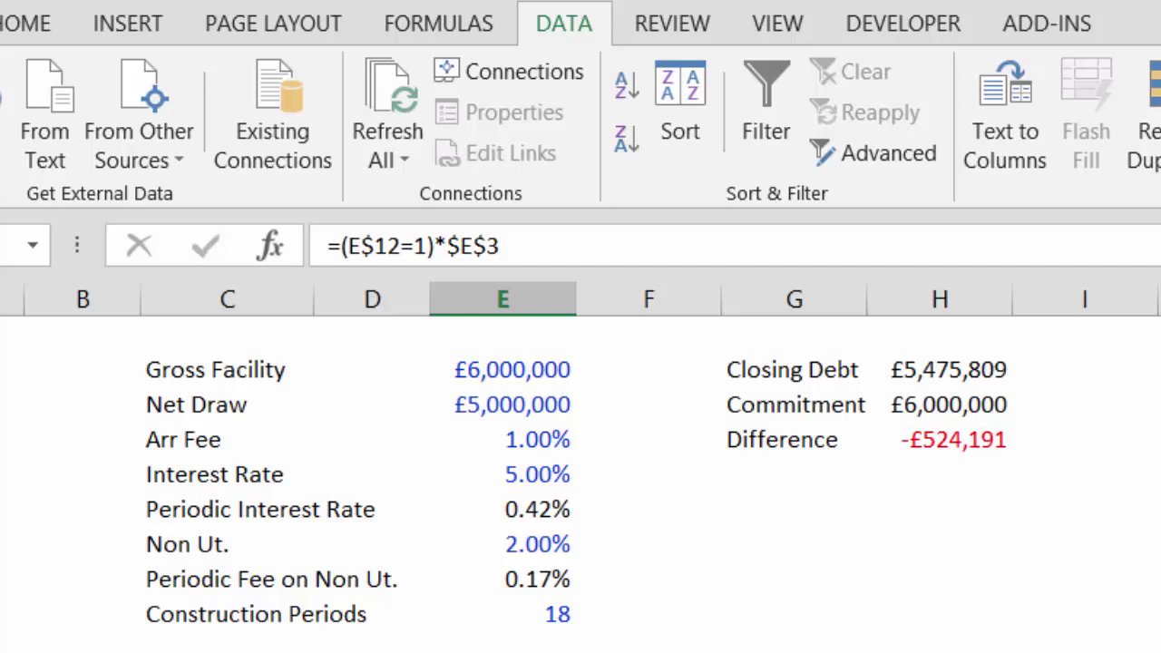
{"action": "key", "text": "Down"}
{"action": "key", "text": "Up"}
{"action": "key", "text": "Down"}
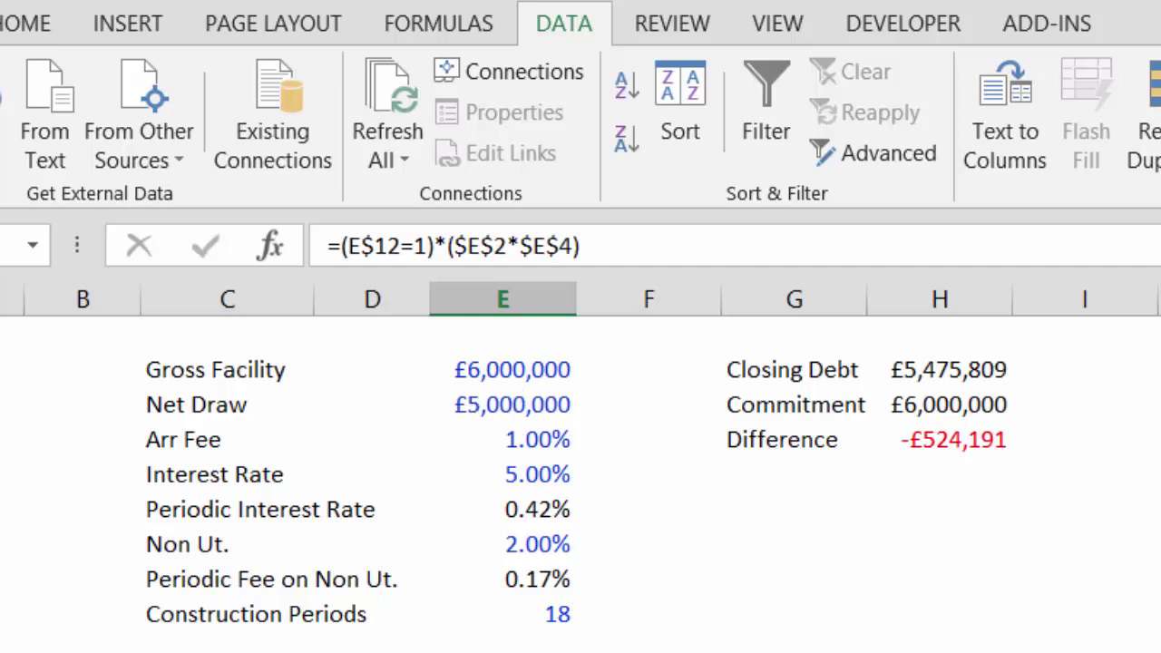
{"action": "key", "text": "Up"}
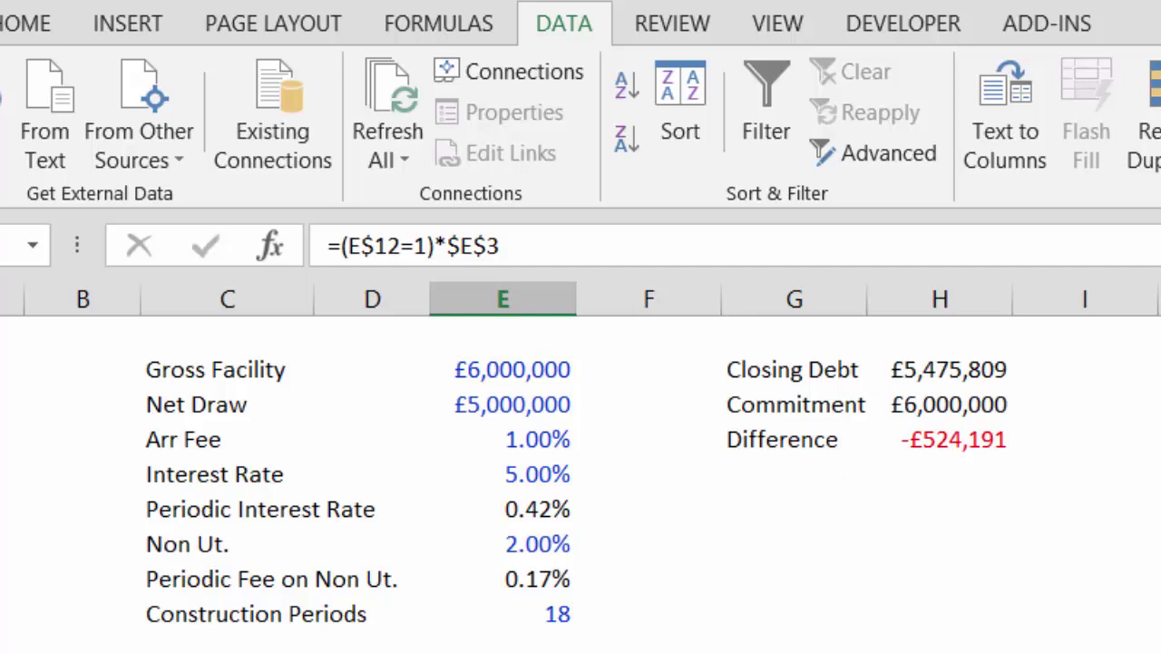
{"action": "key", "text": "Down"}
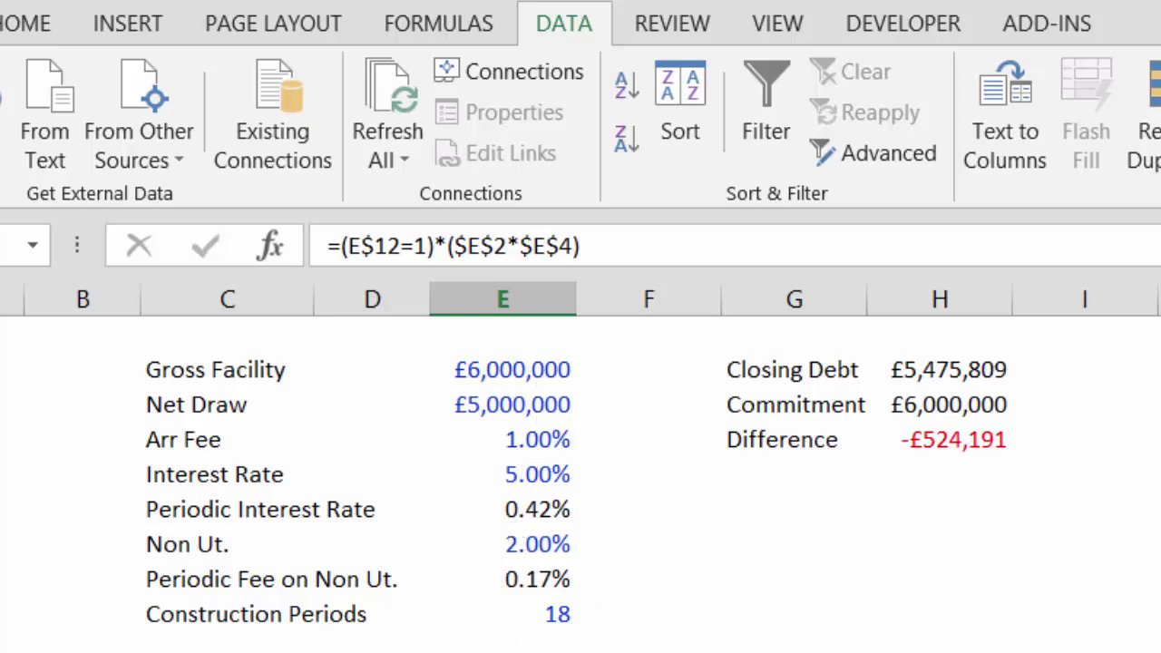
{"action": "key", "text": "Down"}
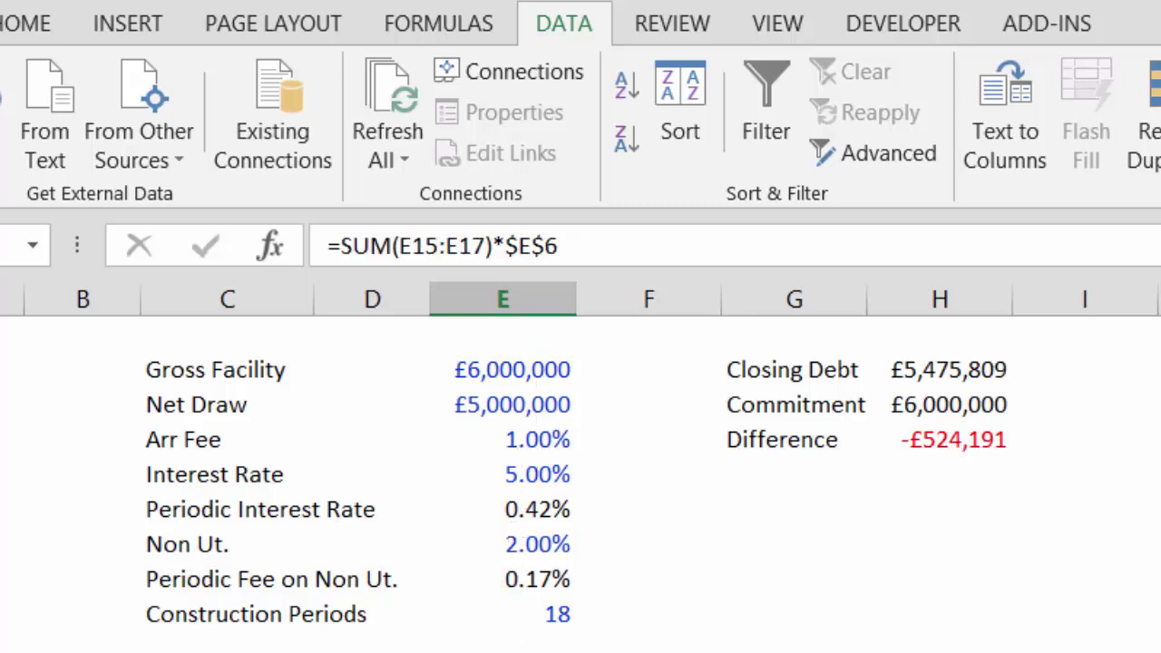
{"action": "key", "text": "Down"}
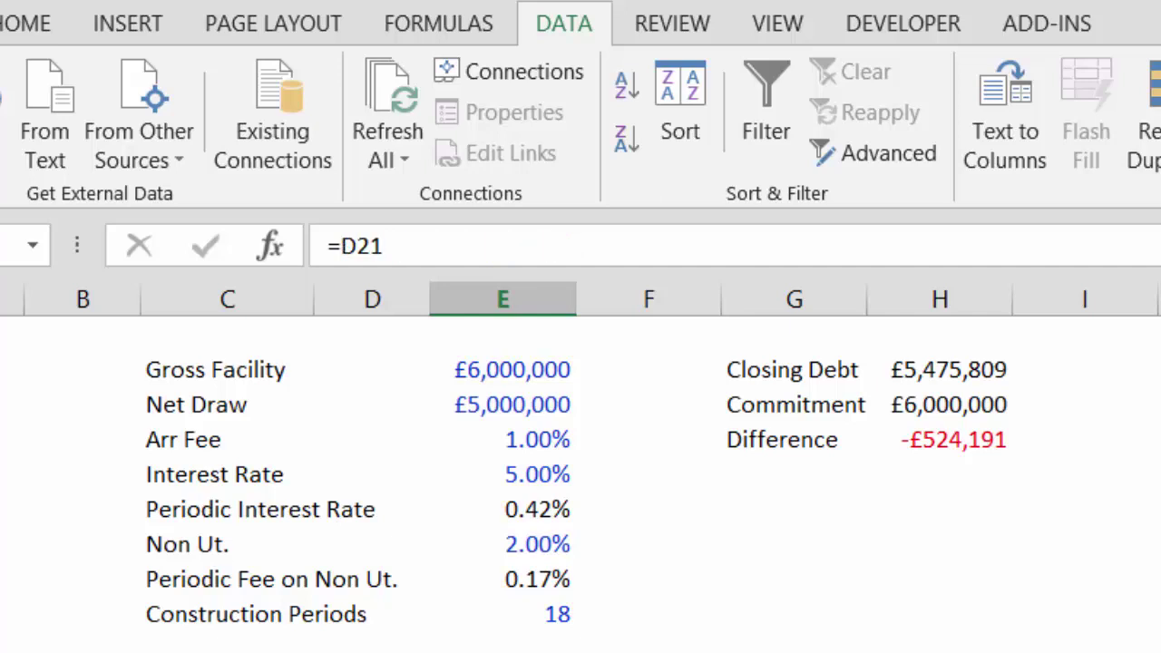
{"action": "key", "text": "Down"}
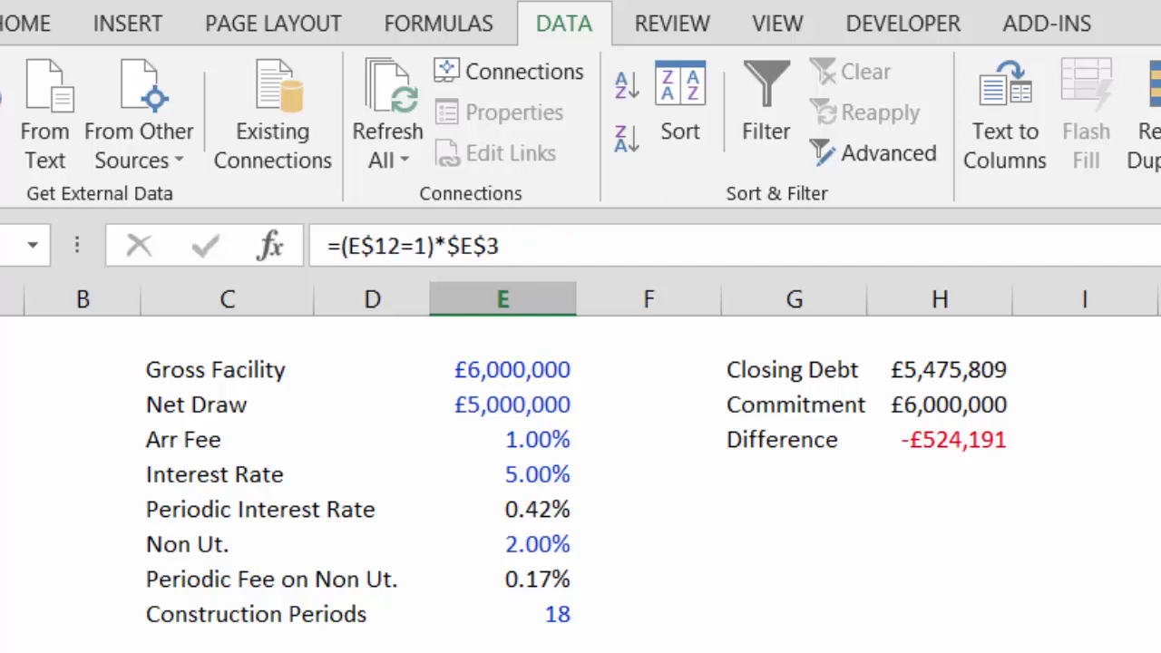
{"action": "key", "text": "Down"}
{"action": "key", "text": "Down"}
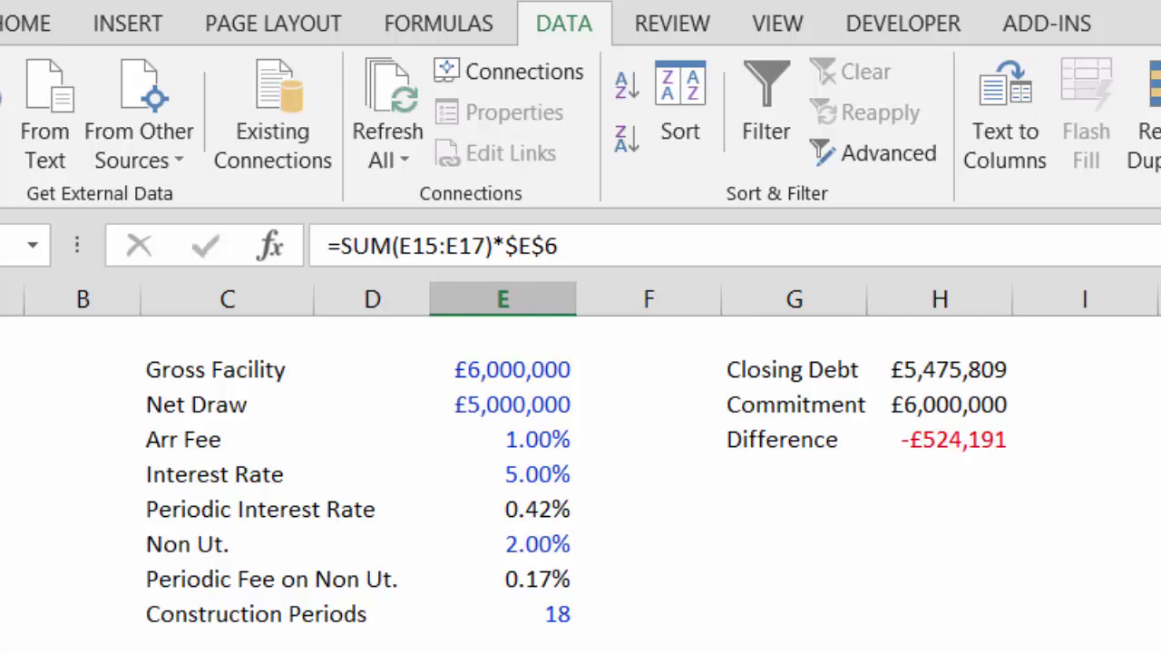
{"action": "key", "text": "Down"}
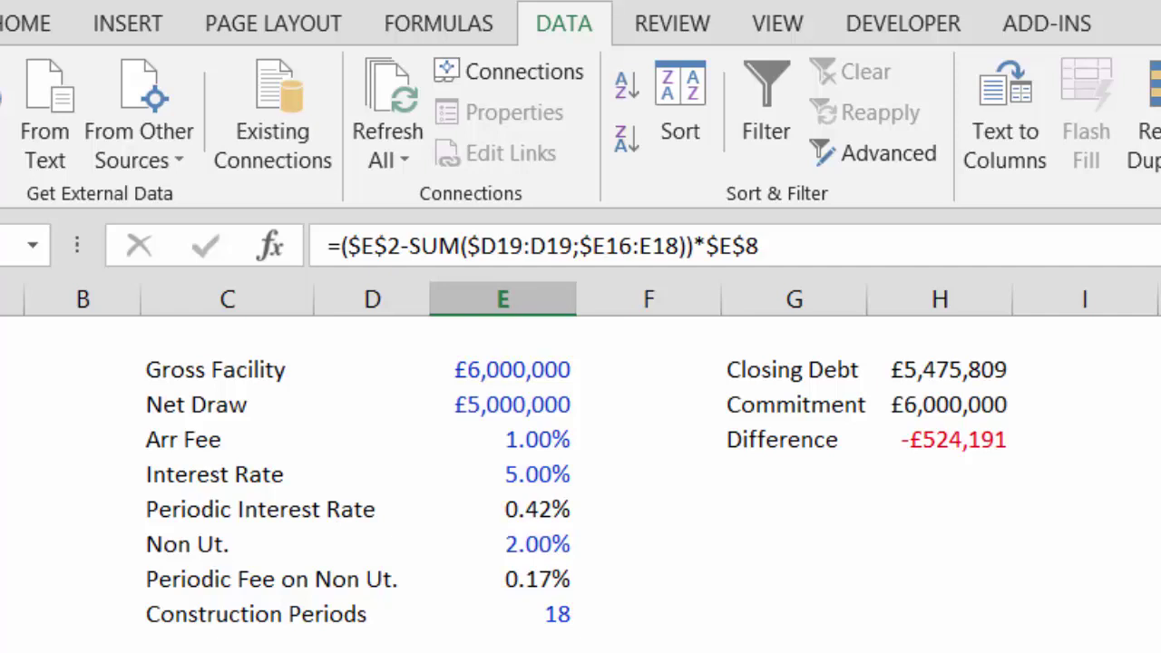
{"action": "key", "text": "F2"}
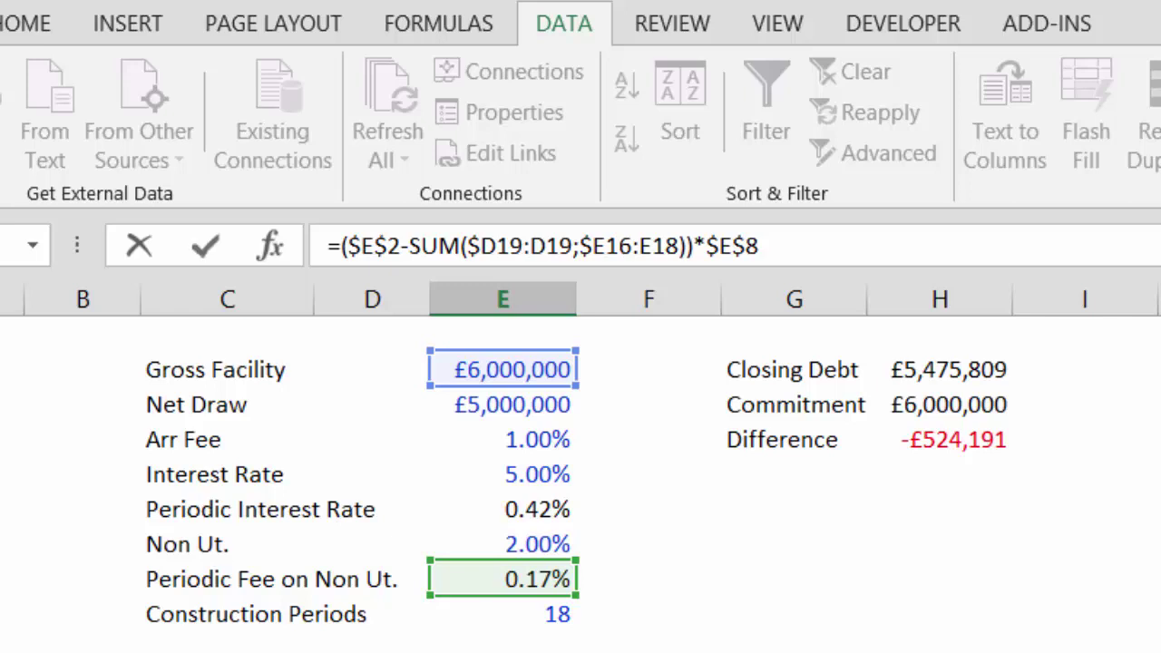
{"action": "key", "text": "Return"}
{"action": "key", "text": "Down"}
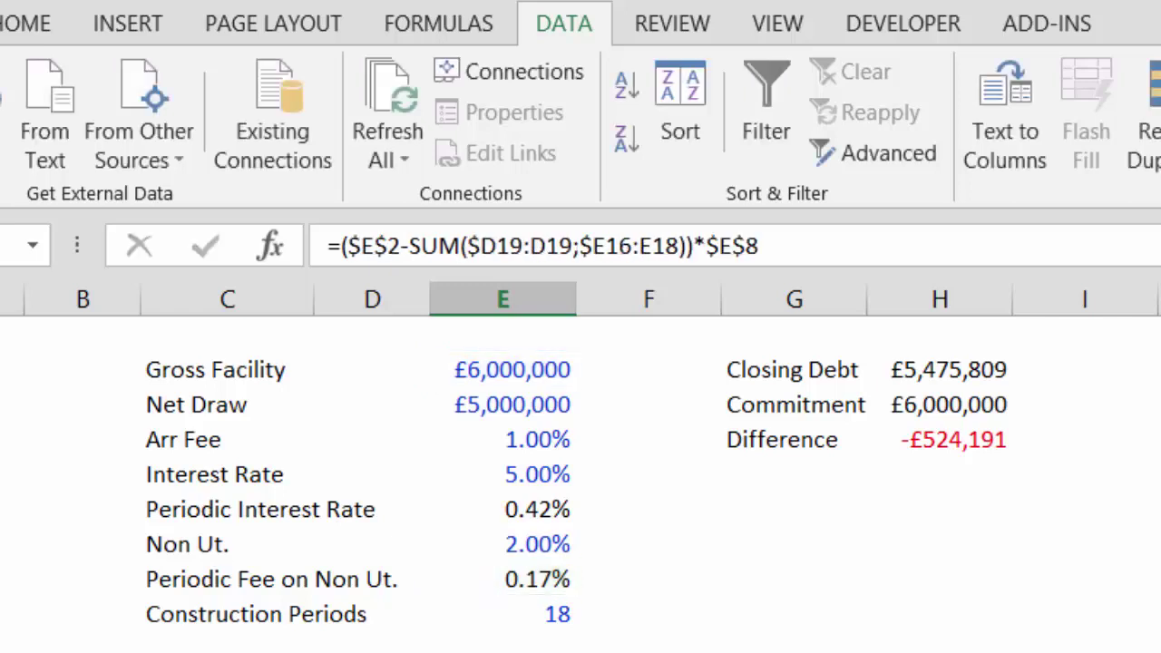
{"action": "key", "text": "Right"}
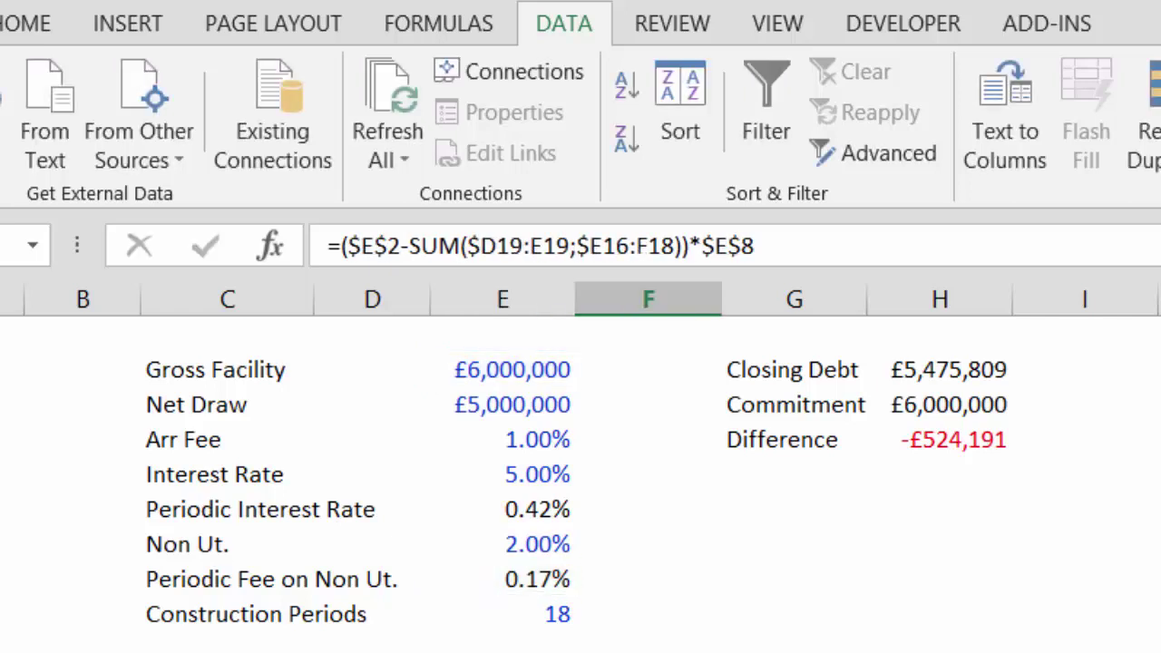
{"action": "key", "text": "F2"}
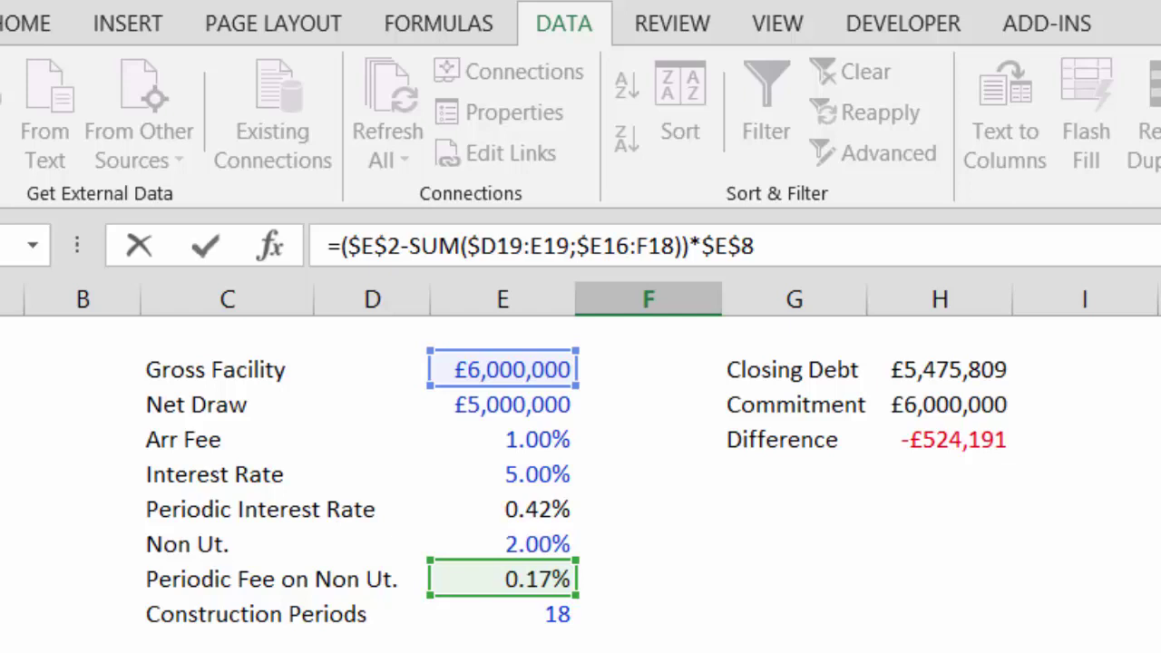
{"action": "key", "text": "Return"}
{"action": "key", "text": "Down"}
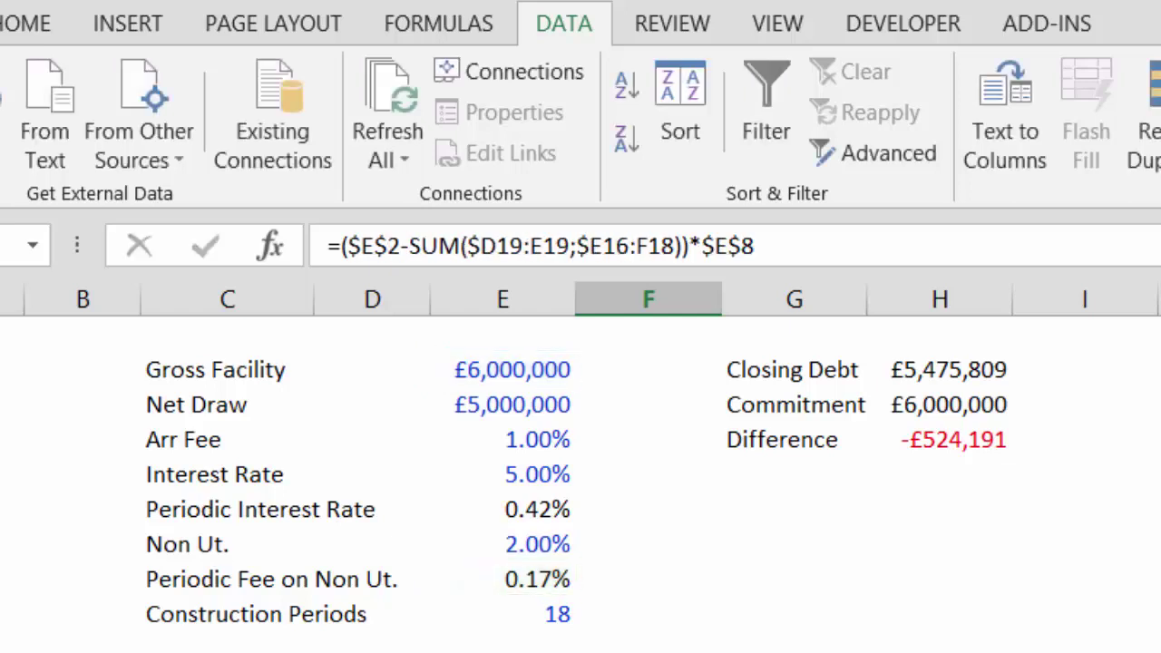
{"action": "key", "text": "Right"}
{"action": "key", "text": "F2"}
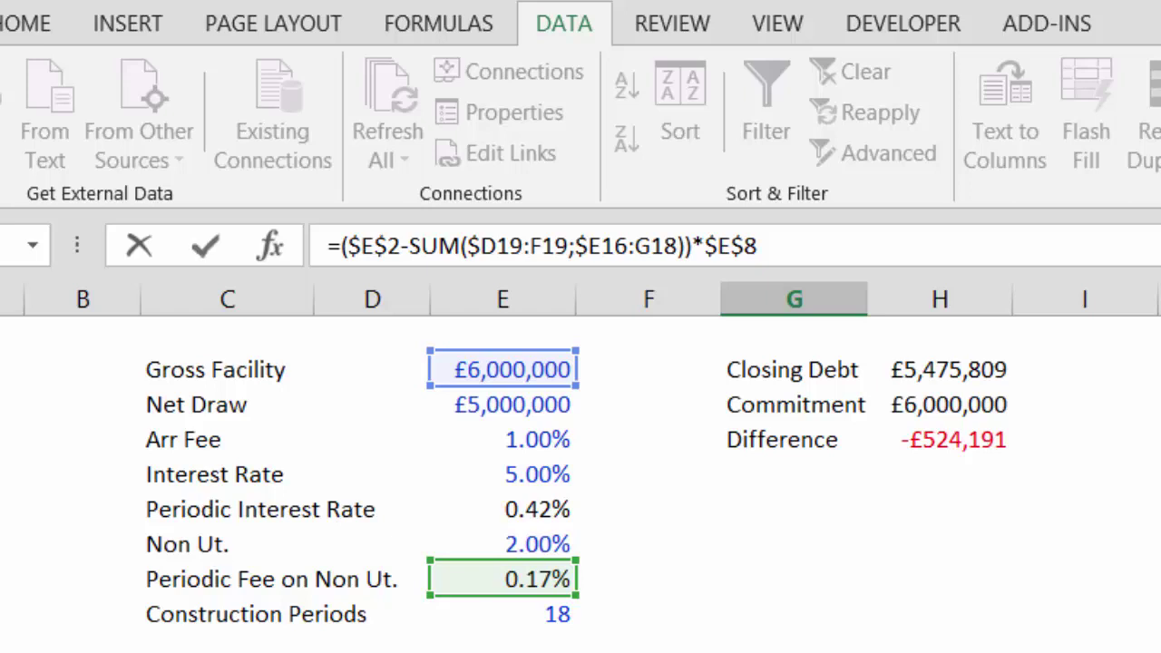
{"action": "key", "text": "Return"}
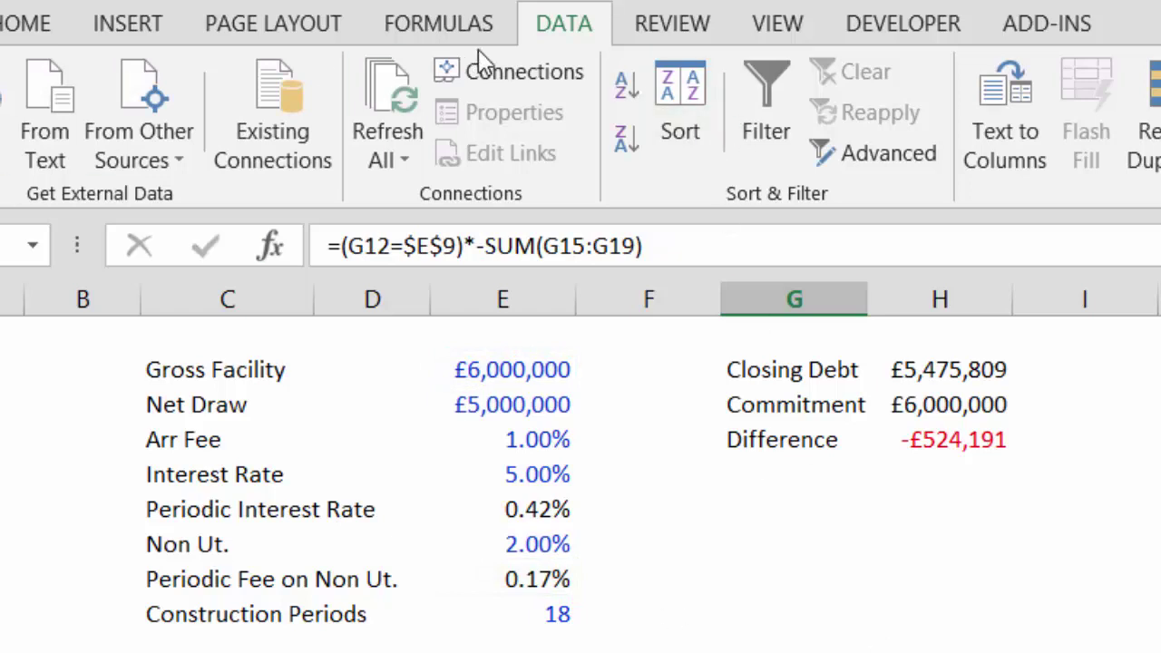
Open the VBA editor from the Developer tab and create an empty macro named temp
{"action": "left_click", "coordinate": [905, 31]}
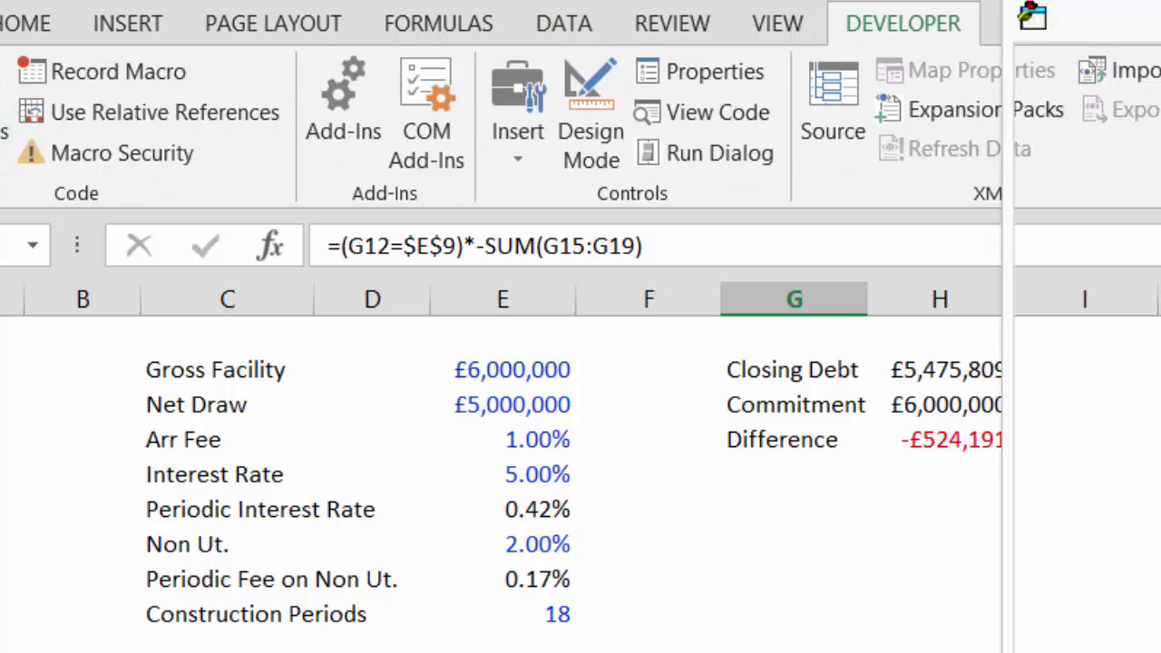
{"action": "key", "text": "alt+F11"}
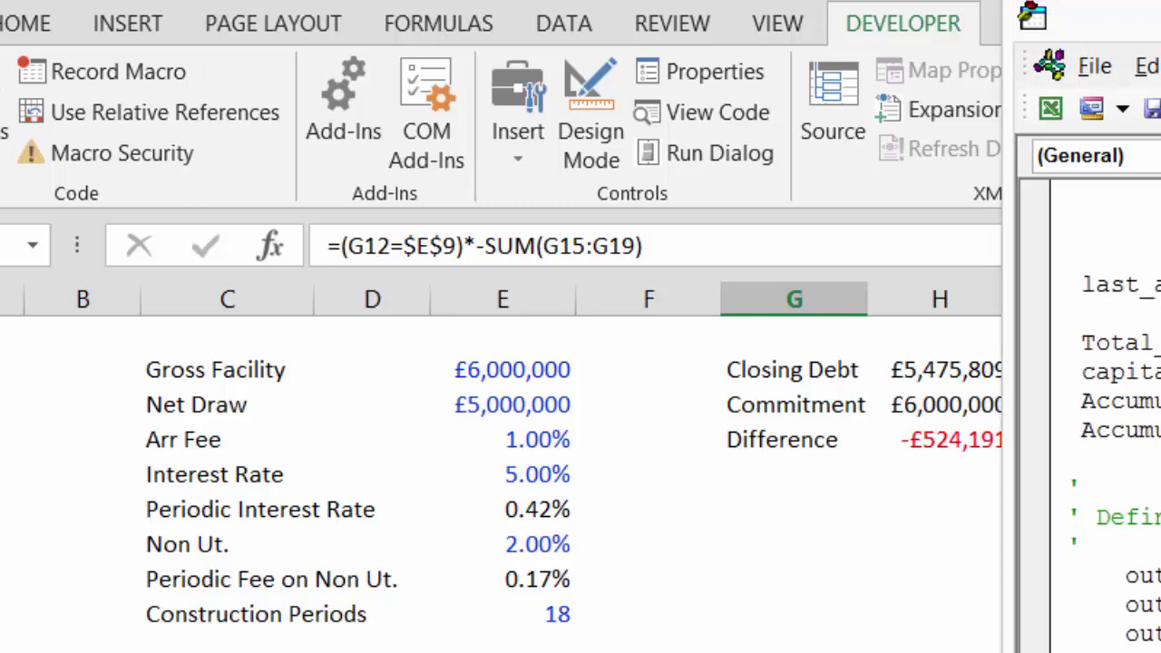
{"action": "key", "text": "F5"}
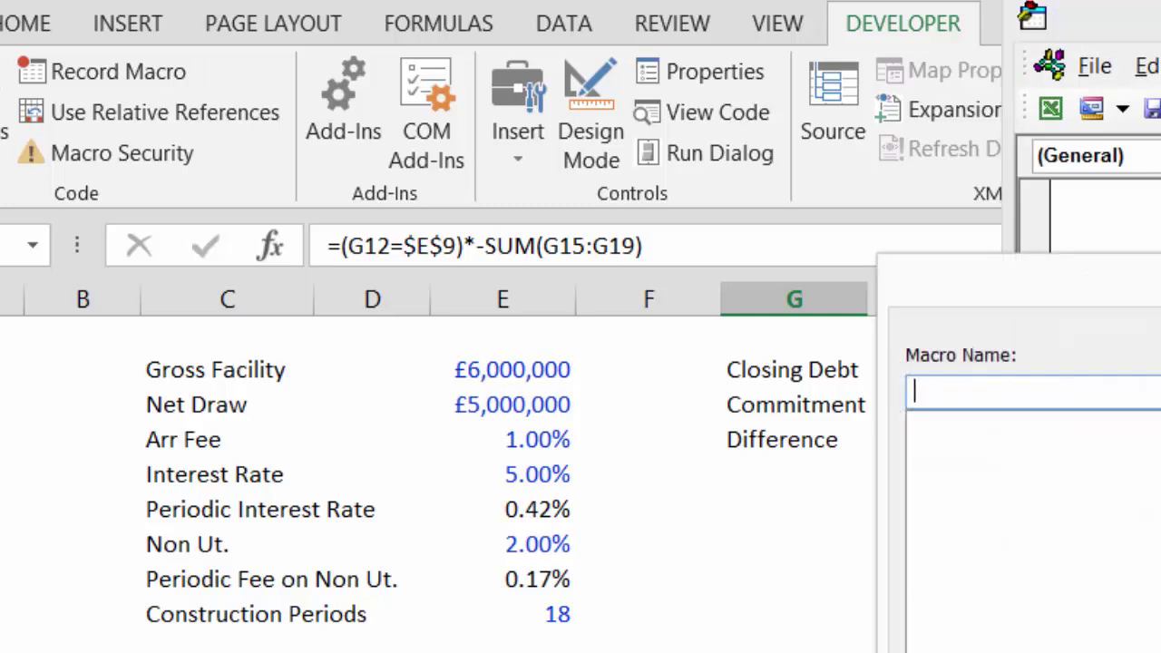
{"action": "type", "text": "temp"}
{"action": "key", "text": "Return"}
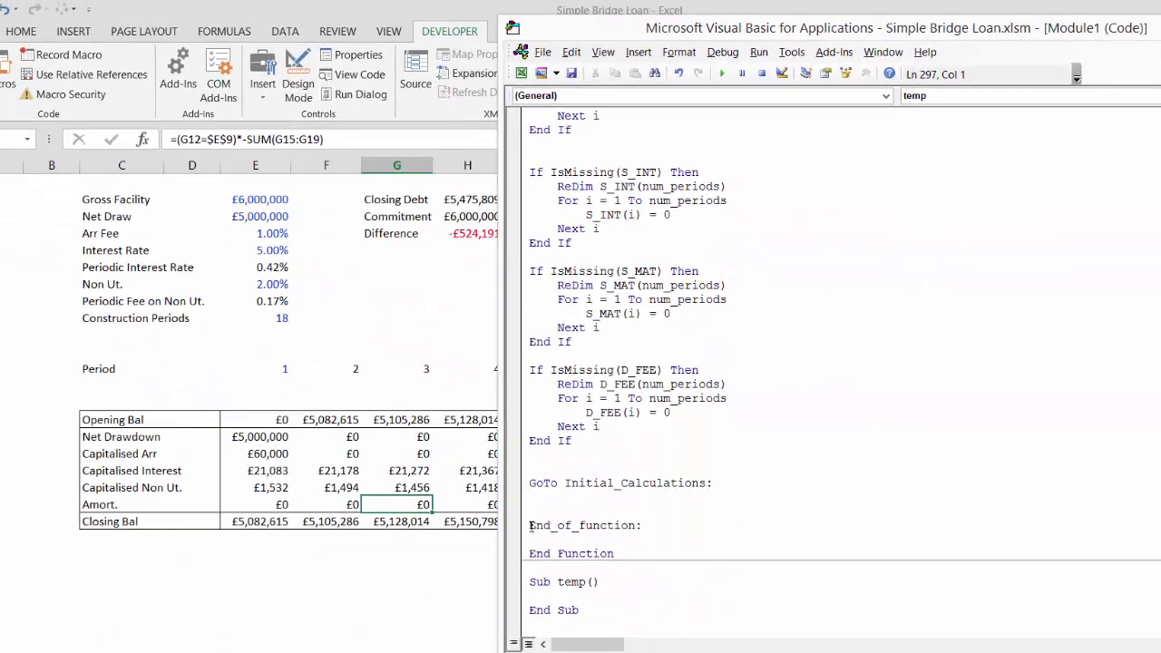
Delete the Debt_Resolve function and its leftover End Function line, keeping Option Base 1
{"action": "left_click_drag", "start_coordinate": [530, 549], "coordinate": [677, 7]}
{"action": "left_click_drag", "start_coordinate": [567, 70], "coordinate": [533, 143]}
{"action": "key", "text": "Delete"}
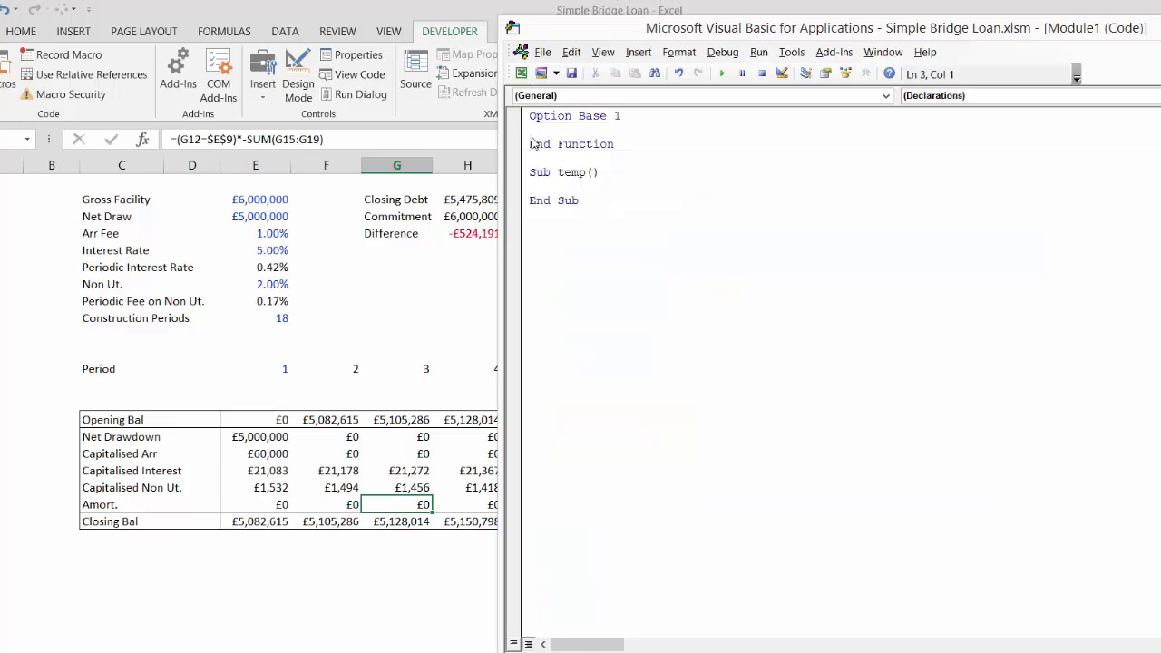
{"action": "left_click", "coordinate": [623, 136]}
{"action": "key", "text": "Down"}
{"action": "key", "text": "BackSpace"}
{"action": "key", "text": "BackSpace"}
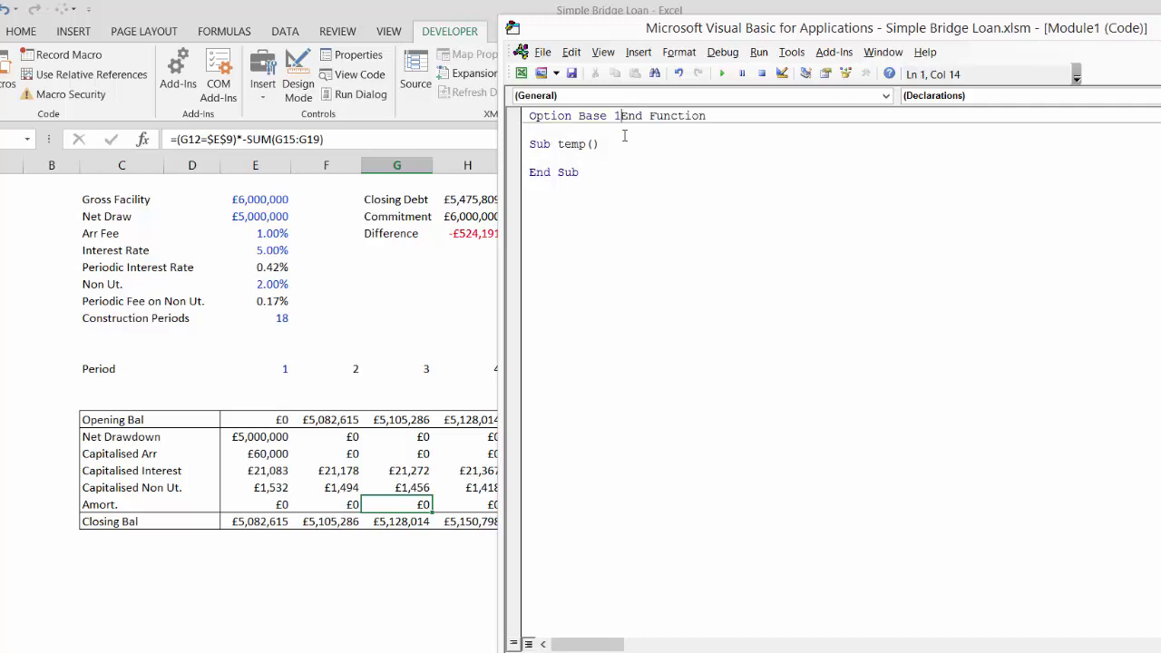
{"action": "key", "text": "Return"}
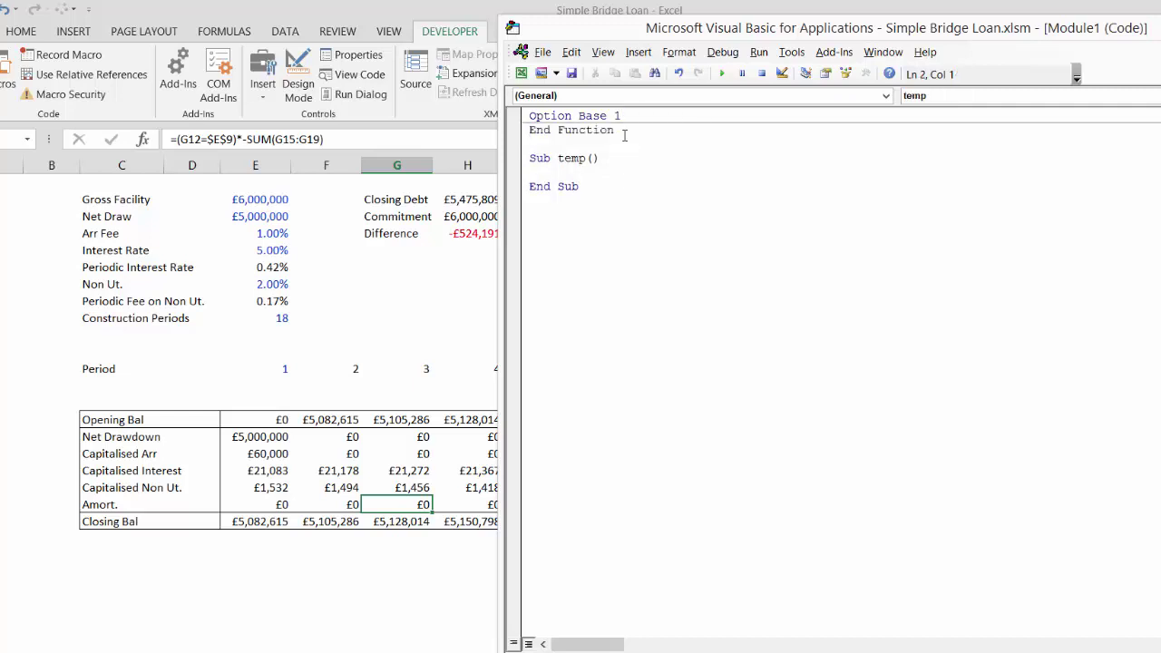
{"action": "key", "text": "Delete"}
{"action": "key", "text": "Delete"}
{"action": "key", "text": "Delete"}
{"action": "key", "text": "Delete"}
{"action": "key", "text": "Delete"}
{"action": "key", "text": "Delete"}
{"action": "key", "text": "Delete"}
{"action": "key", "text": "Delete"}
{"action": "key", "text": "Delete"}
{"action": "key", "text": "Delete"}
{"action": "key", "text": "Delete"}
{"action": "key", "text": "Delete"}
{"action": "key", "text": "Delete"}
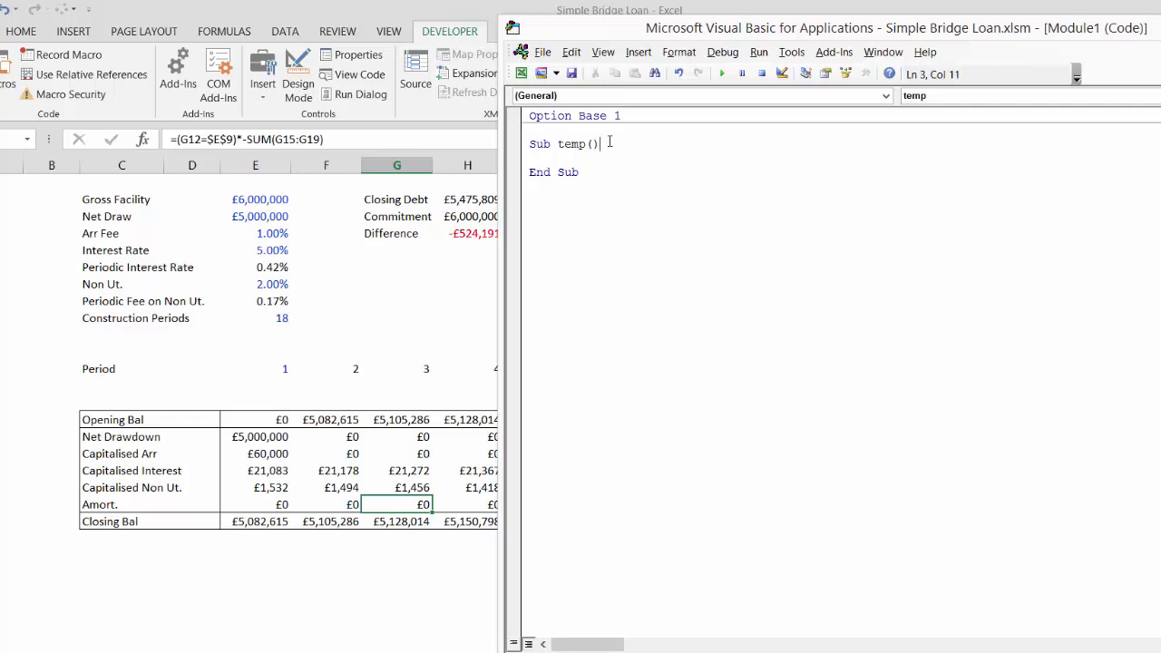
Rename the temp macro to resolve_debt
{"action": "left_click", "coordinate": [563, 144]}
{"action": "type", "text": "resolve_debt"}
{"action": "key", "text": "Delete"}
{"action": "key", "text": "Delete"}
{"action": "key", "text": "Delete"}
{"action": "key", "text": "Delete"}
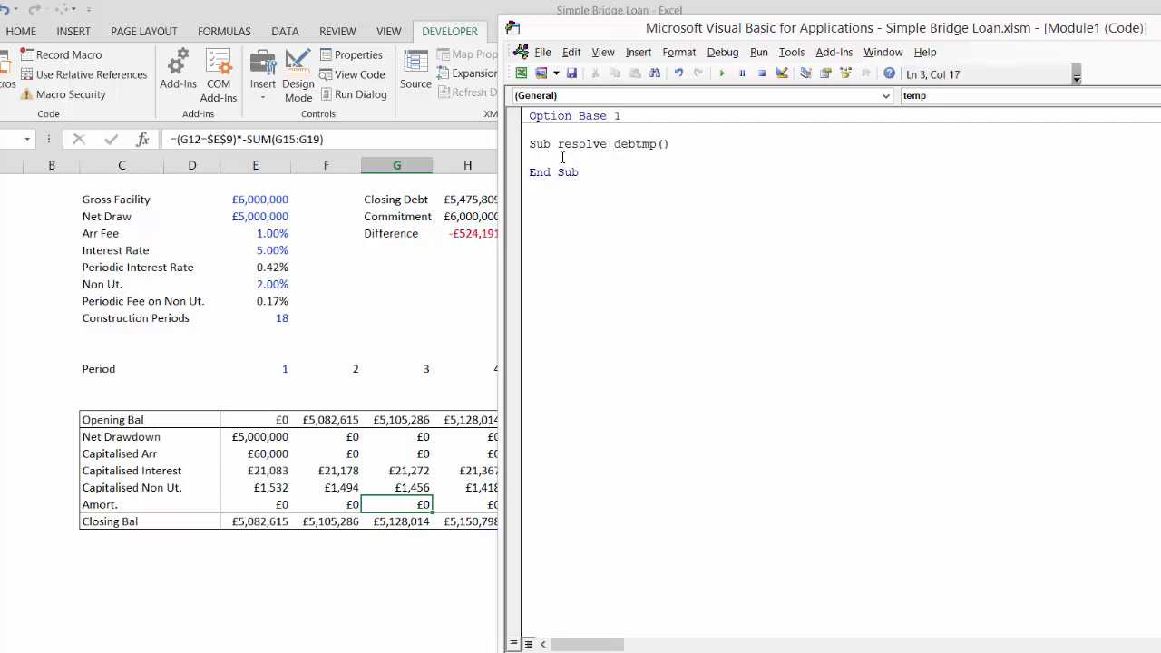
{"action": "key", "text": "Down"}
{"action": "key", "text": "Up"}
Declare Function draws(gross, arr_fee_pct, int_rate, comm_fee_pct, periods) below the macro
{"action": "key", "text": "Up"}
{"action": "key", "text": "Delete"}
{"action": "key", "text": "Return"}
{"action": "key", "text": "Down"}
{"action": "key", "text": "Down"}
{"action": "key", "text": "Down"}
{"action": "key", "text": "Down"}
{"action": "key", "text": "Down"}
{"action": "key", "text": "Up"}
{"action": "type", "text": "function "}
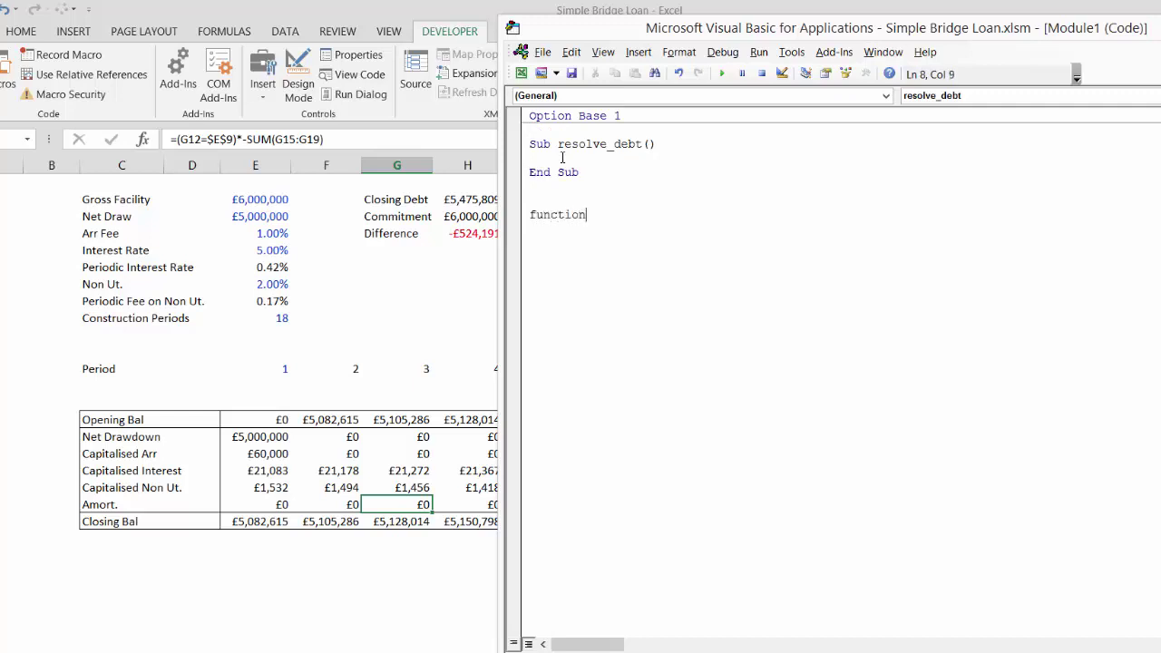
{"action": "type", "text": "draws(gross,arr_fee_"}
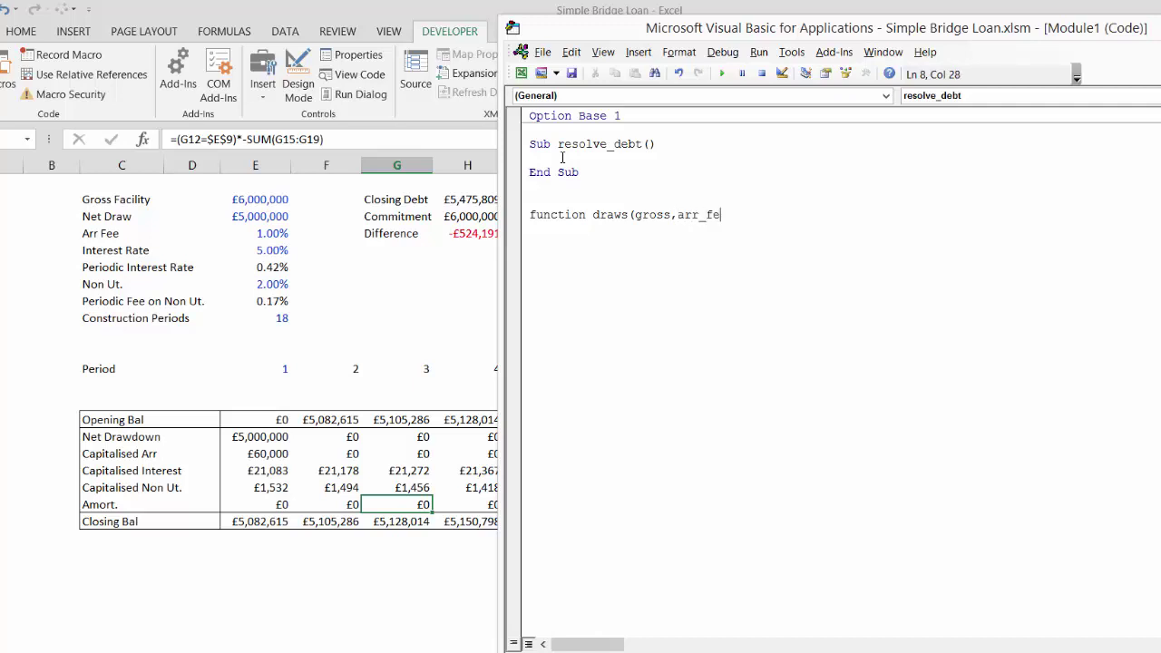
{"action": "type", "text": "pct"}
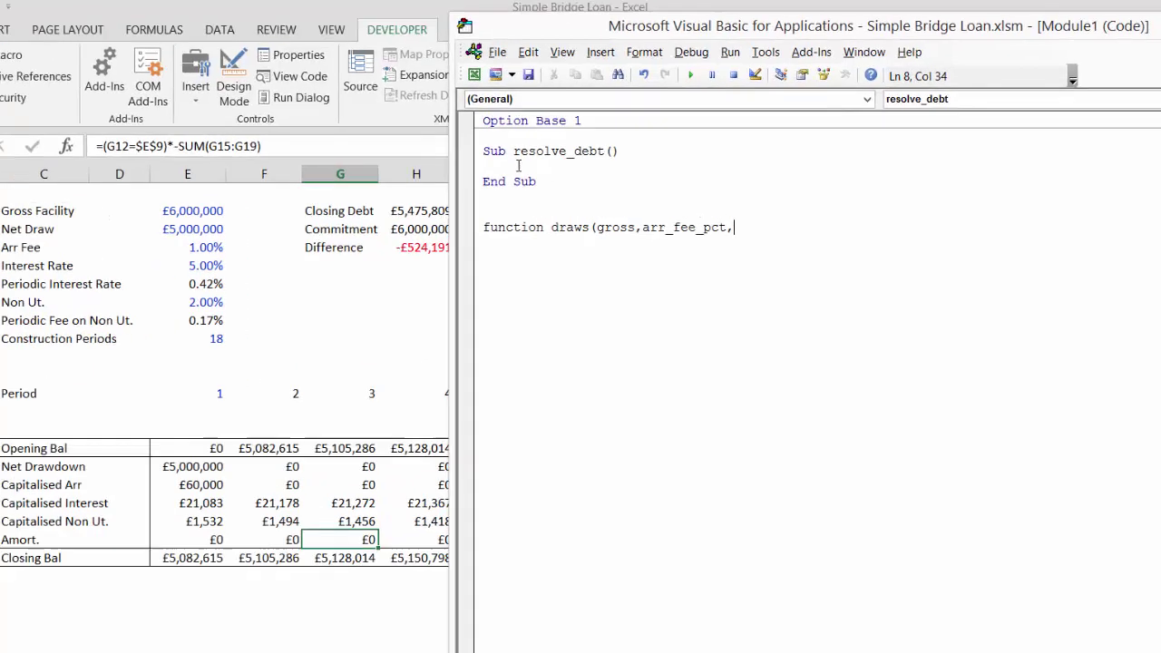
{"action": "type", "text": ","}
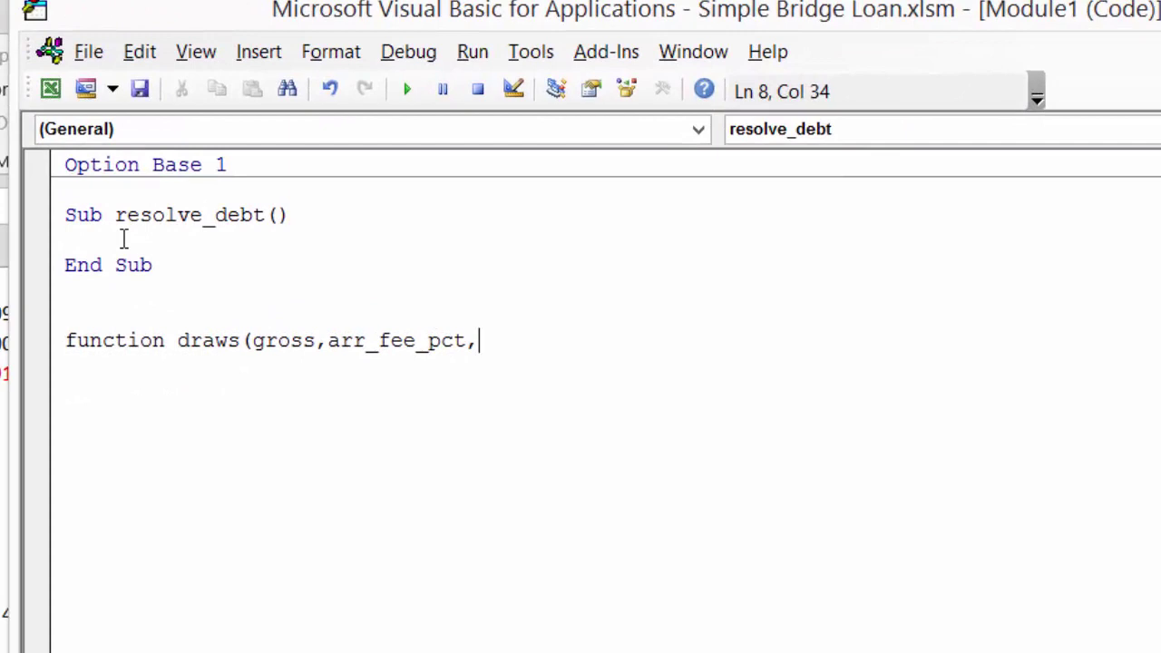
{"action": "type", "text": "int_rate"}
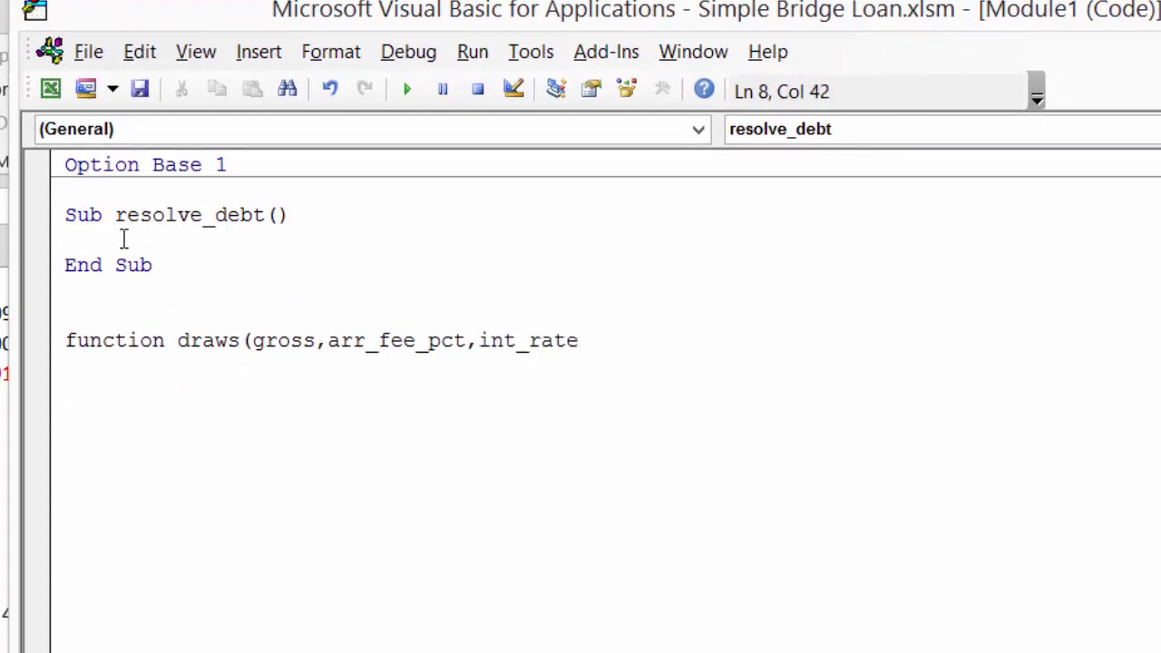
{"action": "type", "text": ","}
{"action": "type", "text": "fee"}
{"action": "key", "text": "BackSpace"}
{"action": "key", "text": "BackSpace"}
{"action": "key", "text": "BackSpace"}
{"action": "type", "text": "comm_fe"}
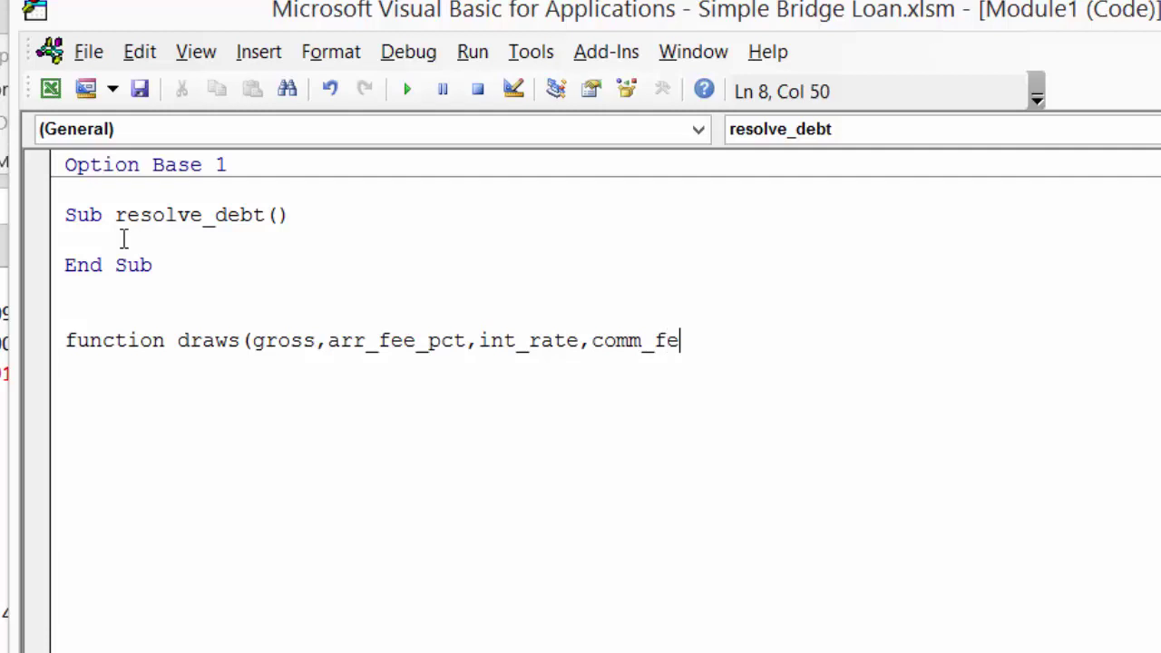
{"action": "type", "text": "e_pct"}
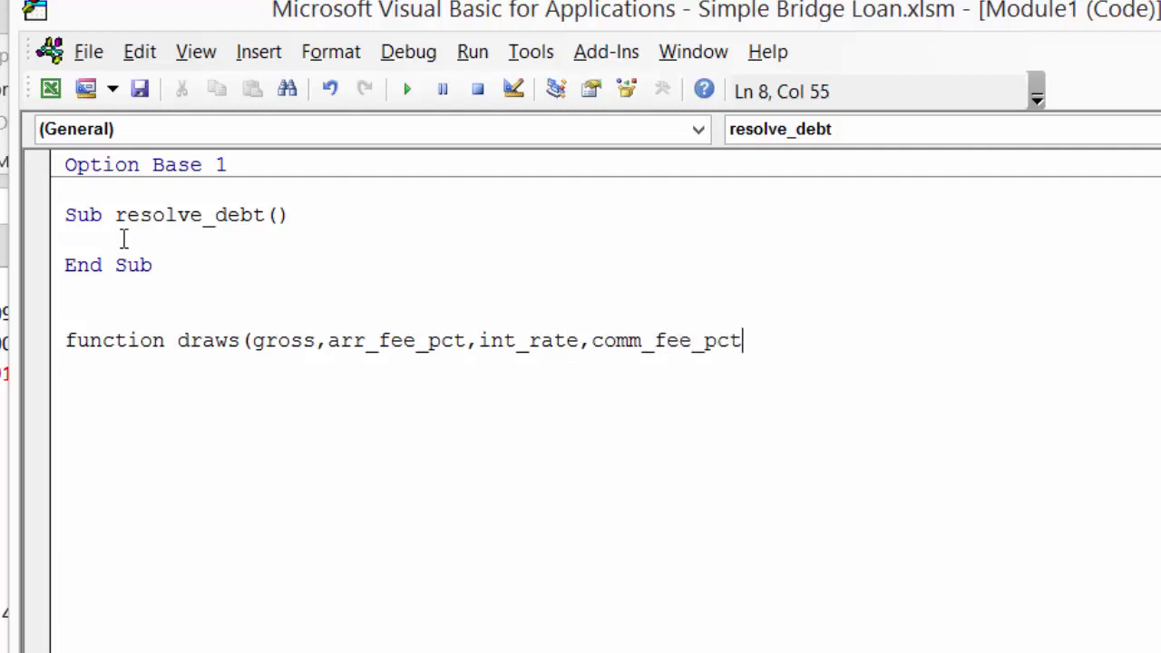
{"action": "type", "text": ", period"}
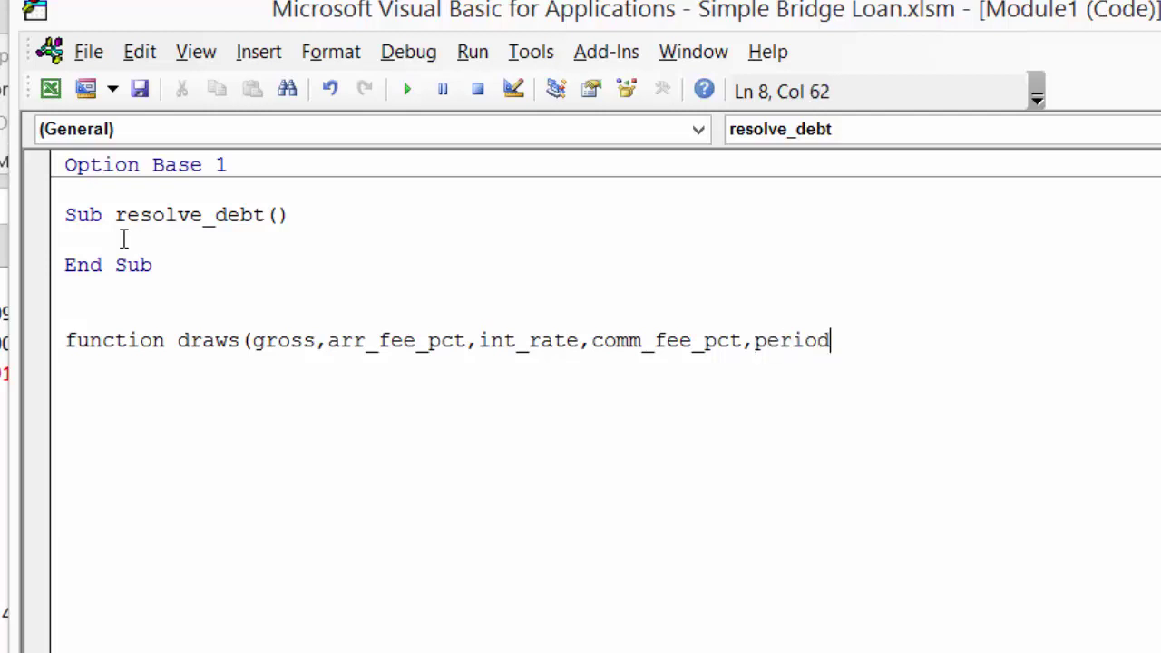
{"action": "type", "text": "s)"}
{"action": "key", "text": "Return"}
{"action": "key", "text": "Return"}
{"action": "key", "text": "Return"}
{"action": "key", "text": "Return"}
{"action": "key", "text": "Return"}
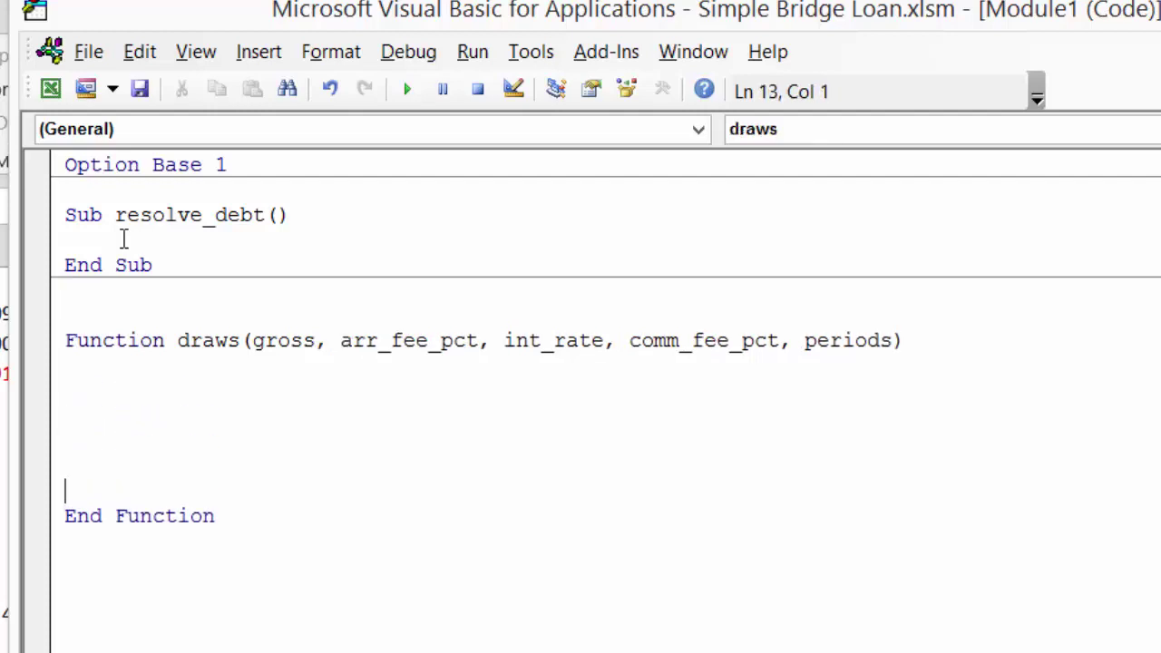
Add a For i = 1 To periods … Next i loop inside the draws function
{"action": "key", "text": "Return"}
{"action": "key", "text": "Return"}
{"action": "key", "text": "Return"}
{"action": "key", "text": "Return"}
{"action": "key", "text": "Return"}
{"action": "key", "text": "Up"}
{"action": "key", "text": "Up"}
{"action": "key", "text": "Up"}
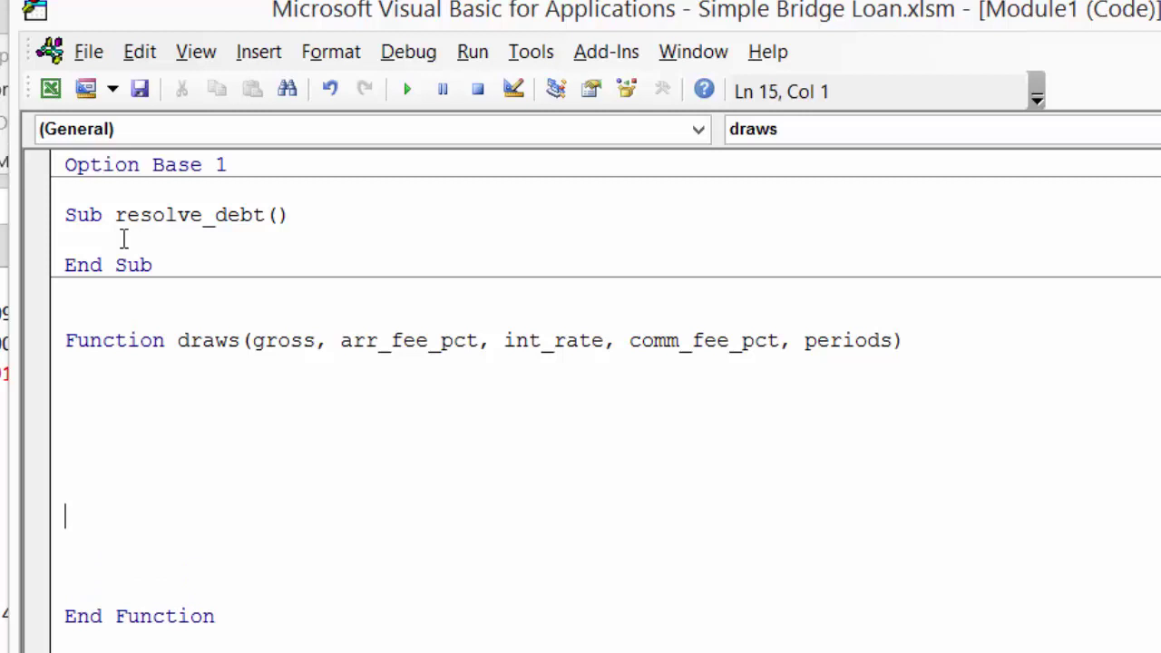
{"action": "key", "text": "Up"}
{"action": "key", "text": "Up"}
{"action": "key", "text": "Up"}
{"action": "key", "text": "Up"}
{"action": "key", "text": "Return"}
{"action": "key", "text": "Up"}
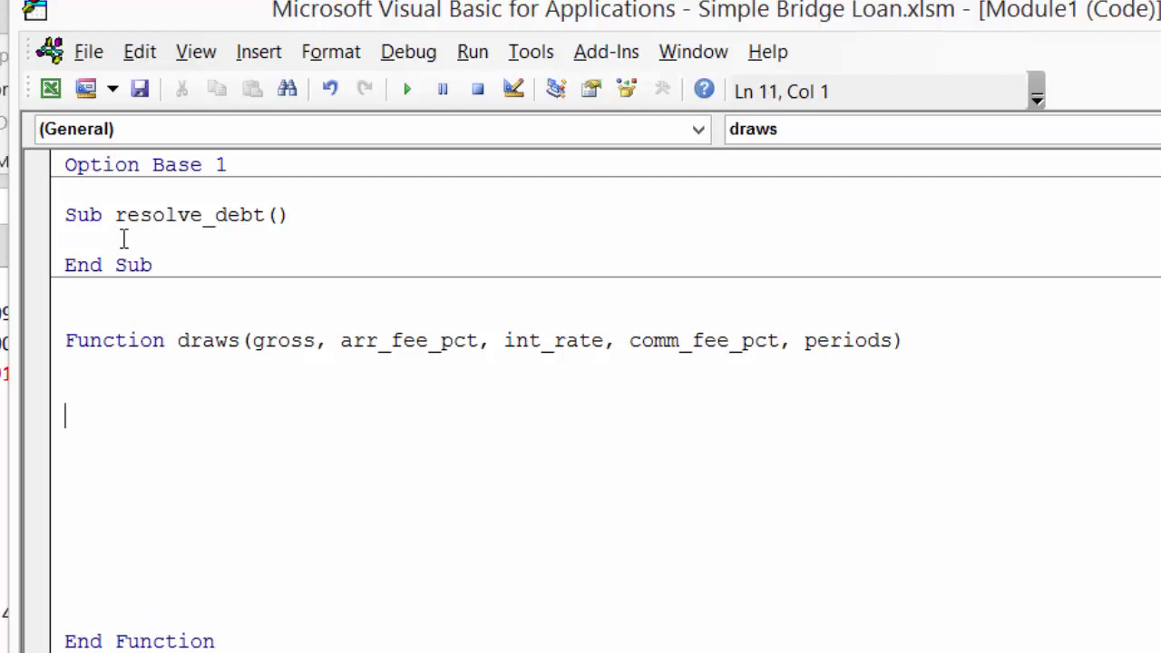
{"action": "type", "text": "for i = 1 to "}
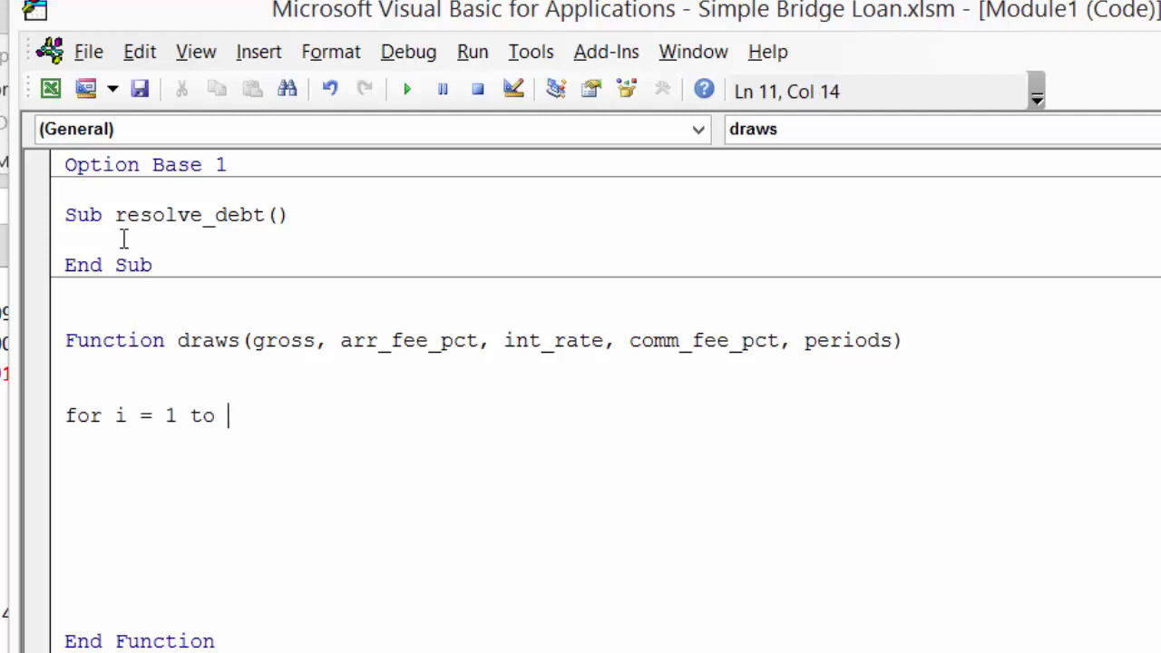
{"action": "type", "text": "c"}
{"action": "type", "text": "er"}
{"action": "key", "text": "BackSpace"}
{"action": "key", "text": "BackSpace"}
{"action": "key", "text": "BackSpace"}
{"action": "type", "text": "periods"}
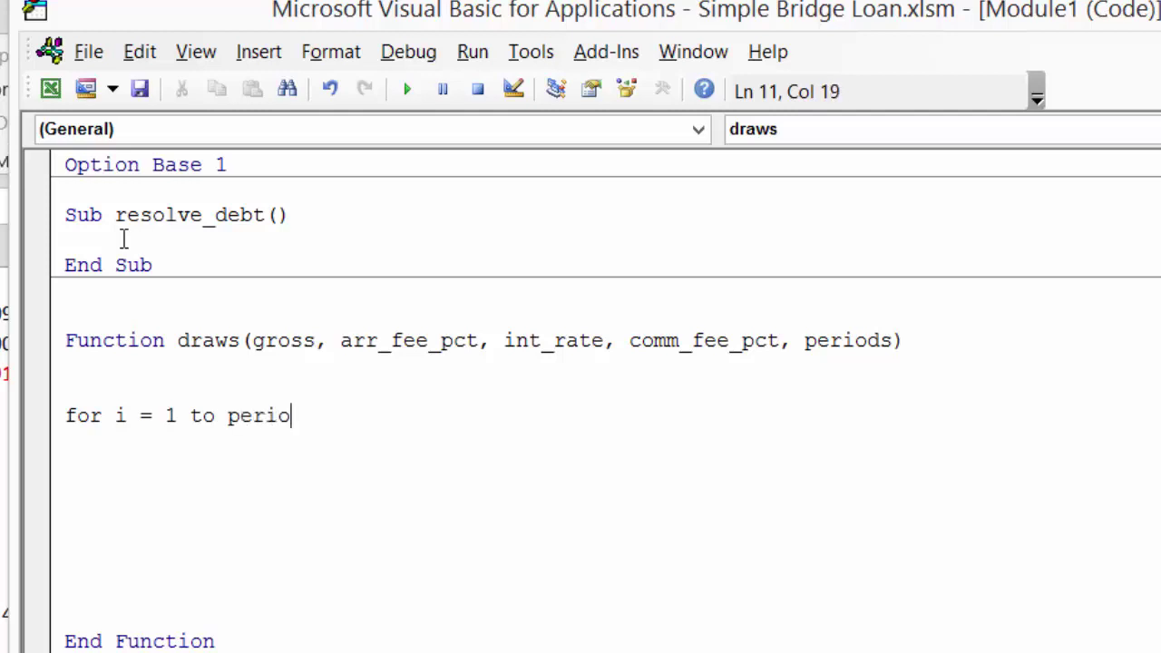
{"action": "key", "text": "Down"}
{"action": "key", "text": "Down"}
{"action": "key", "text": "Down"}
{"action": "key", "text": "Down"}
{"action": "key", "text": "Down"}
{"action": "key", "text": "Down"}
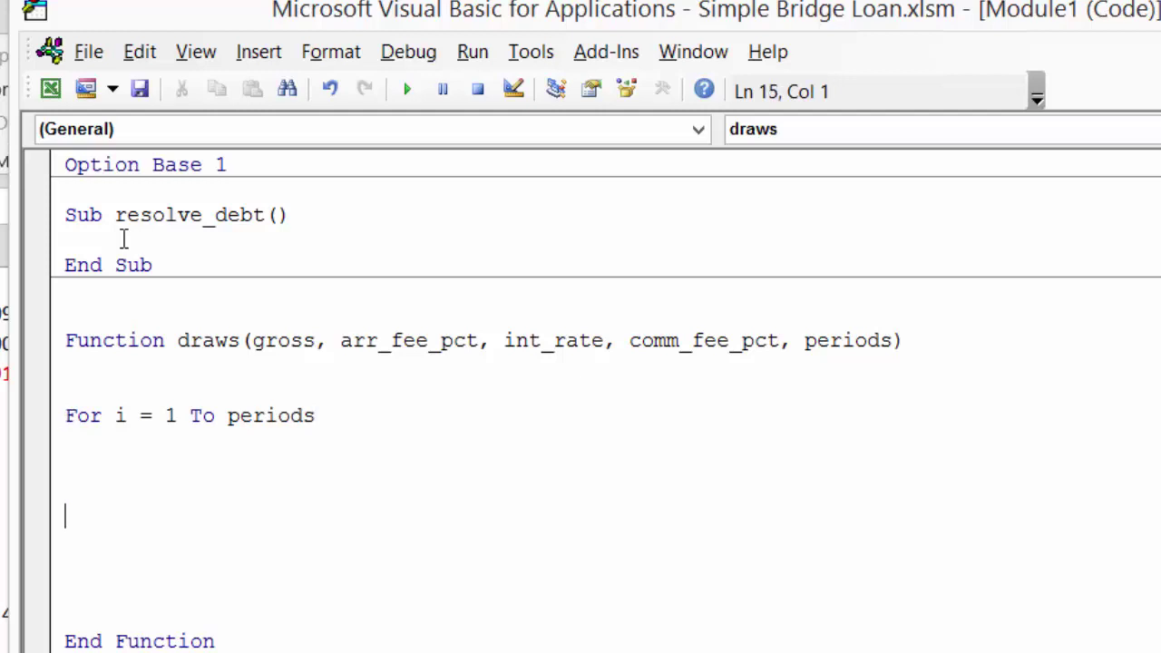
{"action": "key", "text": "Down"}
{"action": "type", "text": "next i"}
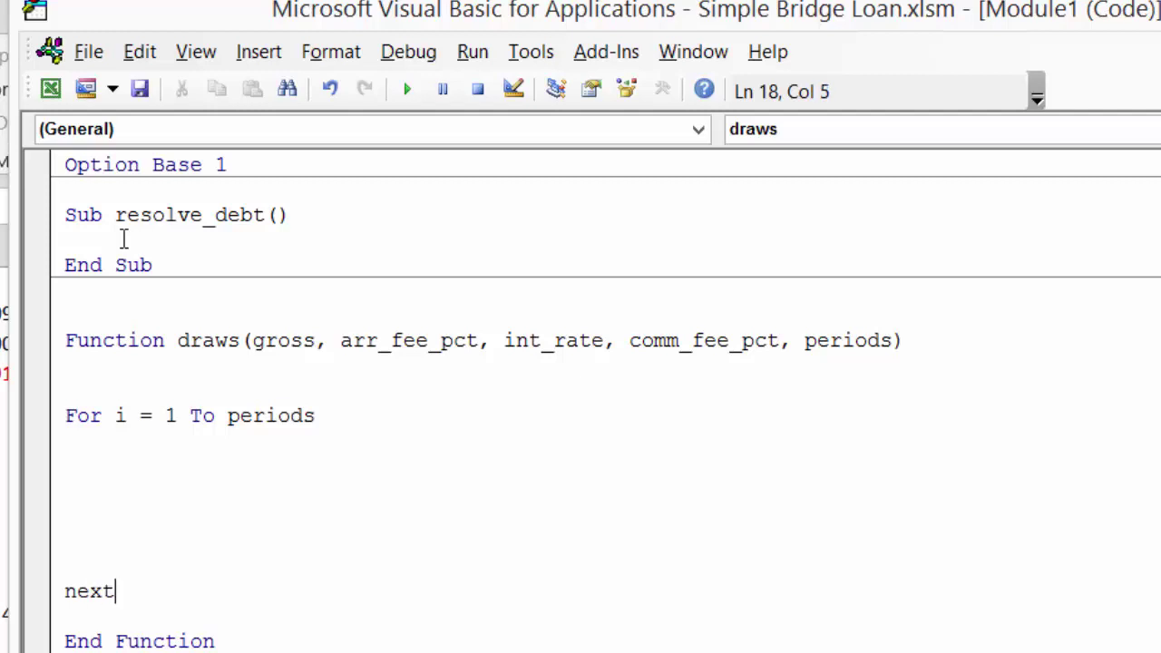
Insert an If i = 1 Then check inside the loop
{"action": "key", "text": "Up"}
{"action": "key", "text": "Up"}
{"action": "key", "text": "Up"}
{"action": "key", "text": "Up"}
{"action": "key", "text": "Up"}
{"action": "key", "text": "Up"}
{"action": "key", "text": "Return"}
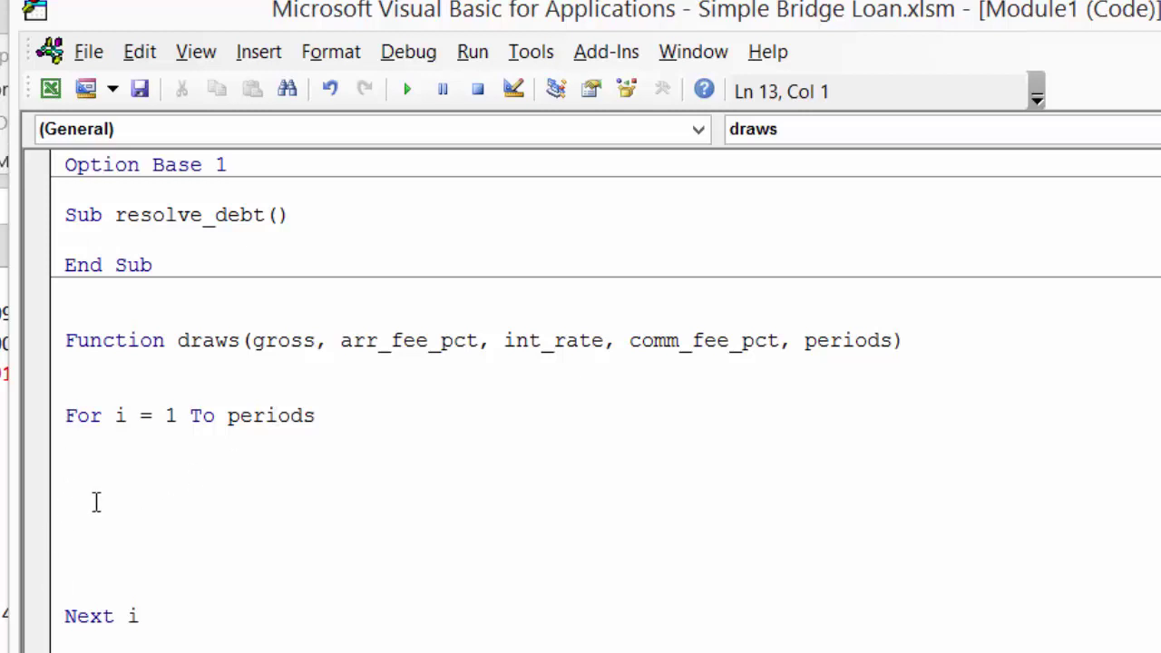
{"action": "type", "text": "if i = 1 then"}
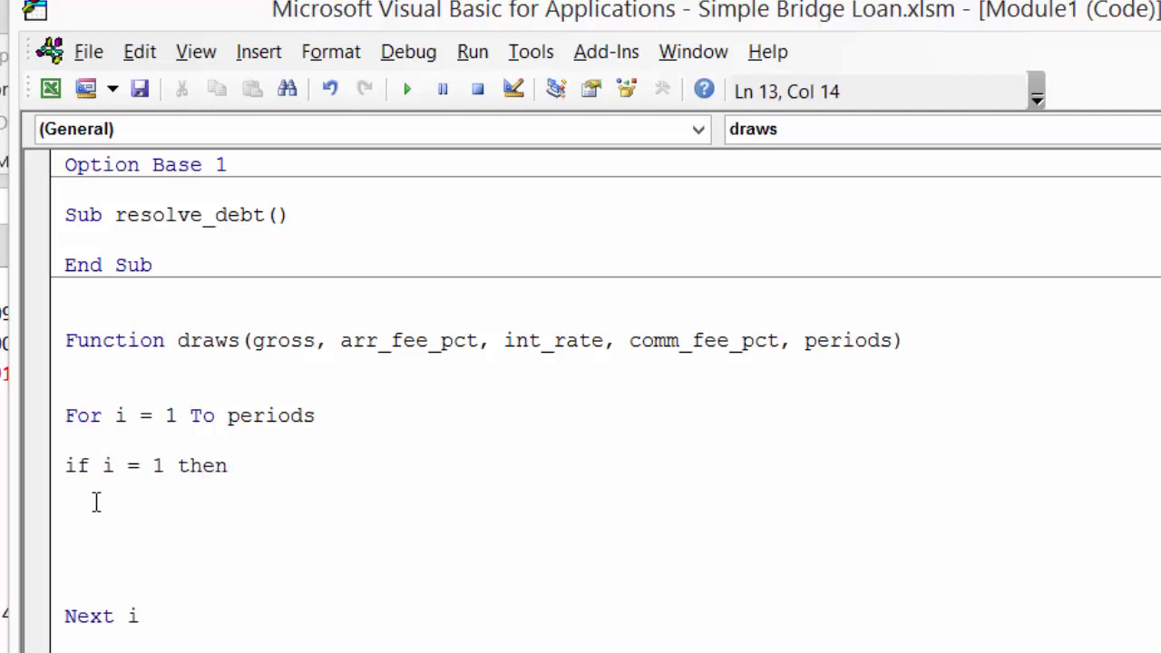
In the If i = 1 block, write drawdown = test and arr_fee = arr_fee_pct * gross
{"action": "key", "text": "Return"}
{"action": "key", "text": "Tab"}
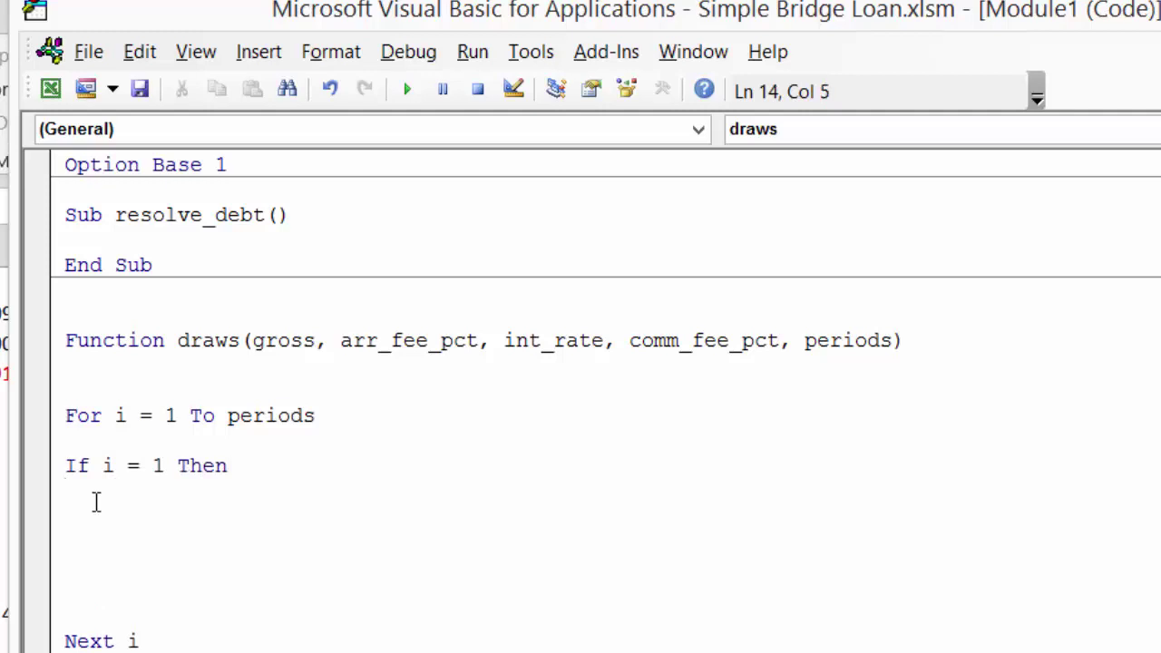
{"action": "type", "text": "drawdown "}
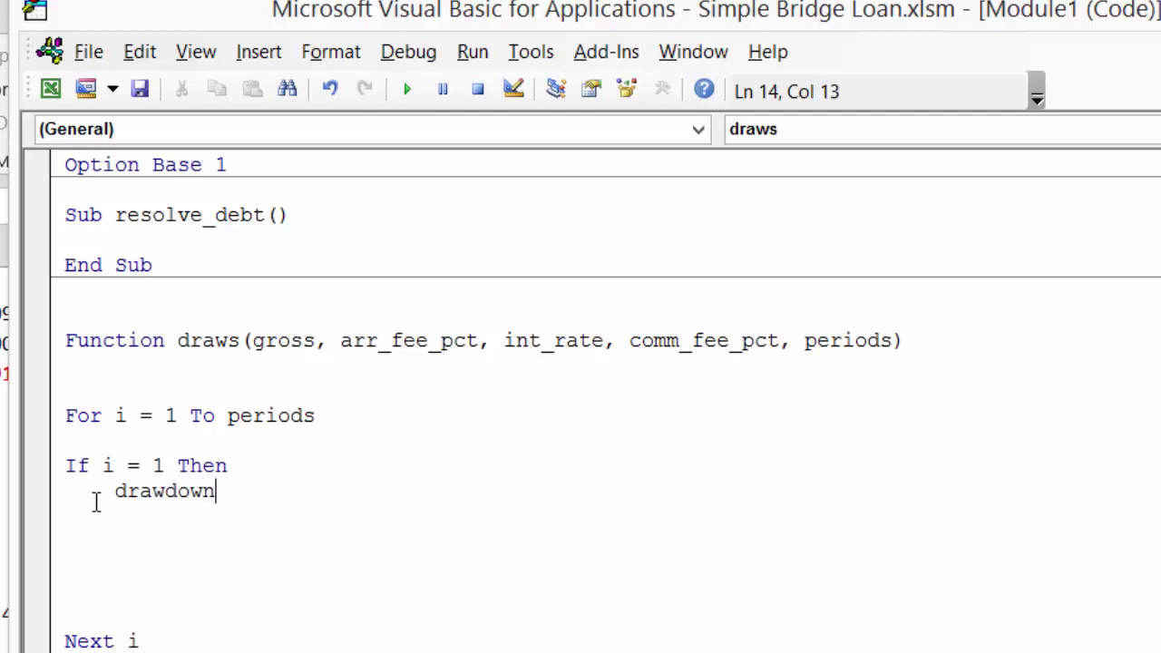
{"action": "type", "text": "="}
{"action": "type", "text": "test"}
{"action": "key", "text": "Return"}
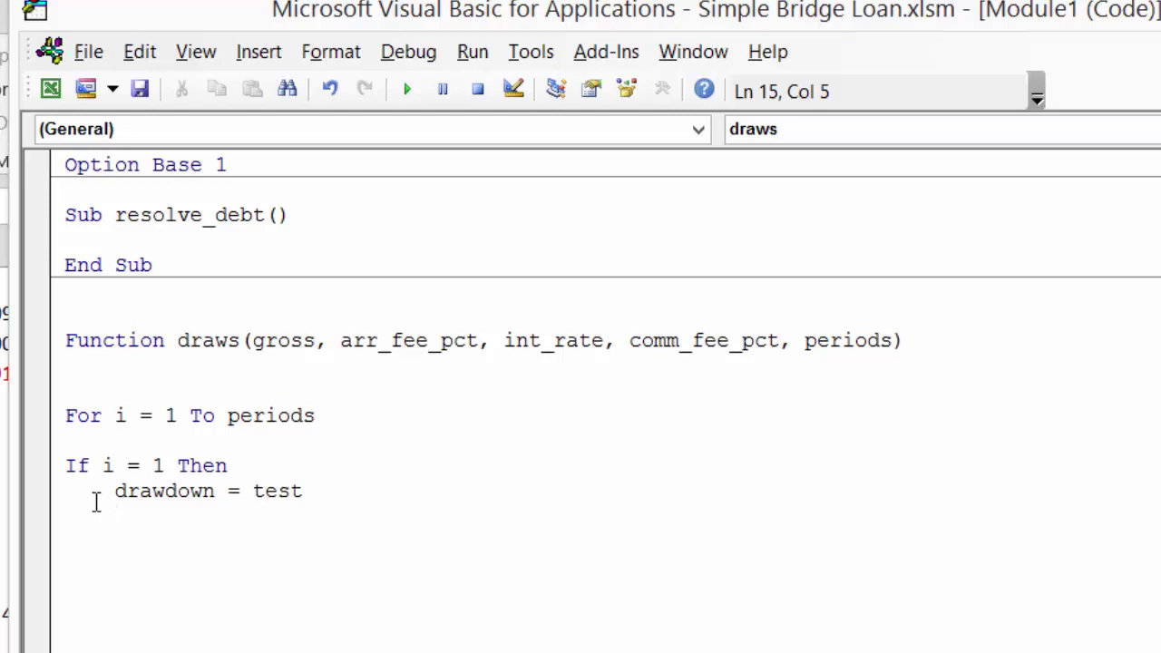
{"action": "type", "text": "ca"}
{"action": "key", "text": "BackSpace"}
{"action": "key", "text": "BackSpace"}
{"action": "type", "text": "arr_fee = "}
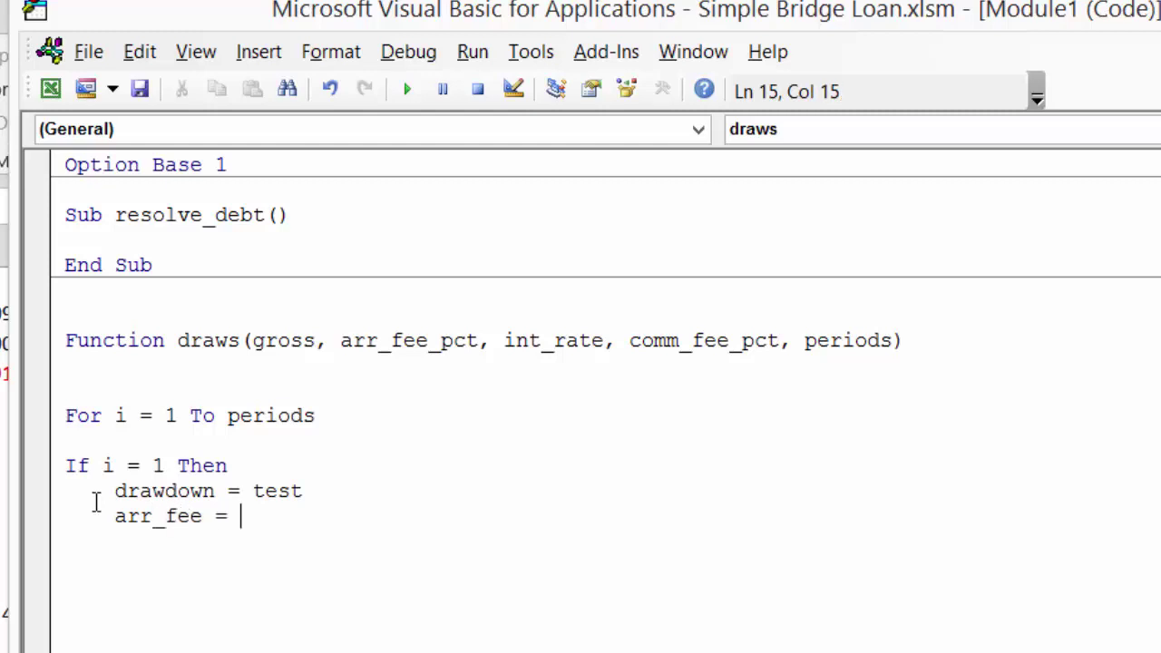
{"action": "type", "text": "arr_fee_pct *"}
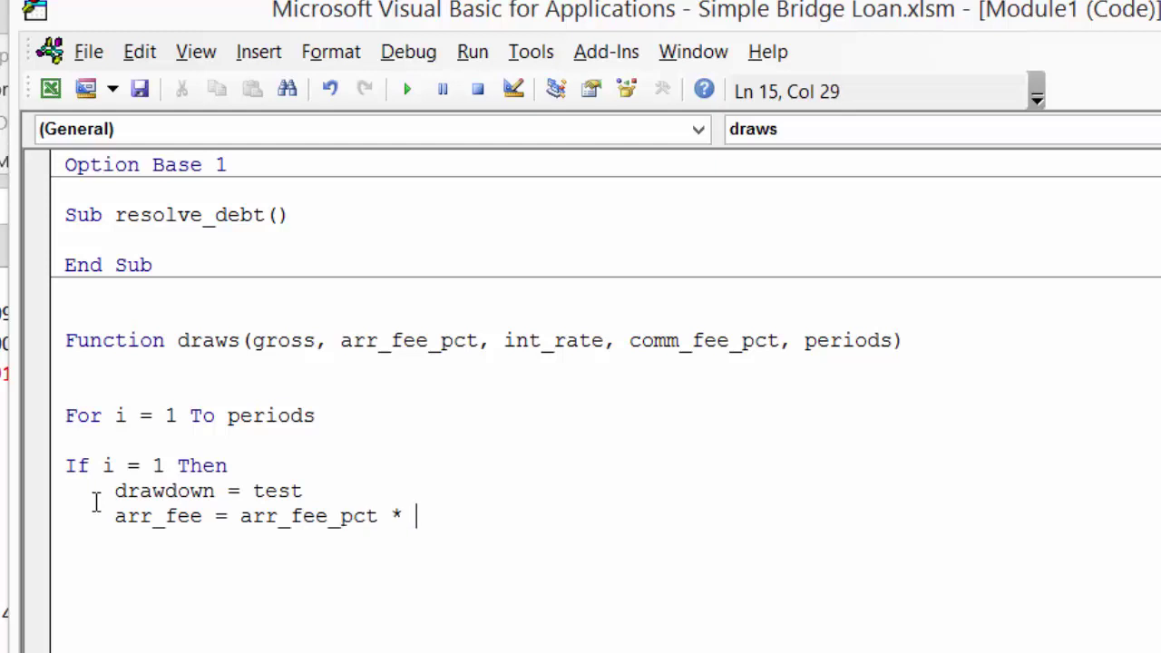
{"action": "type", "text": " gross"}
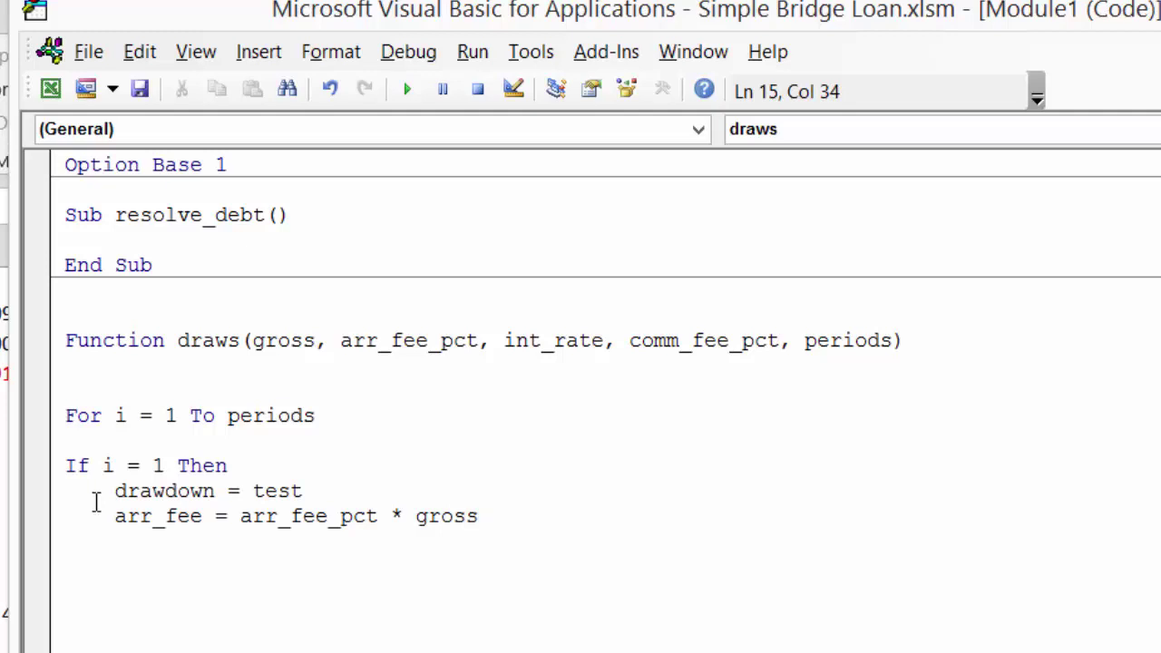
Add the line interest = balance * int_rate to the first-period branch
{"action": "key", "text": "Return"}
{"action": "key", "text": "BackSpace"}
{"action": "type", "text": "interest "}
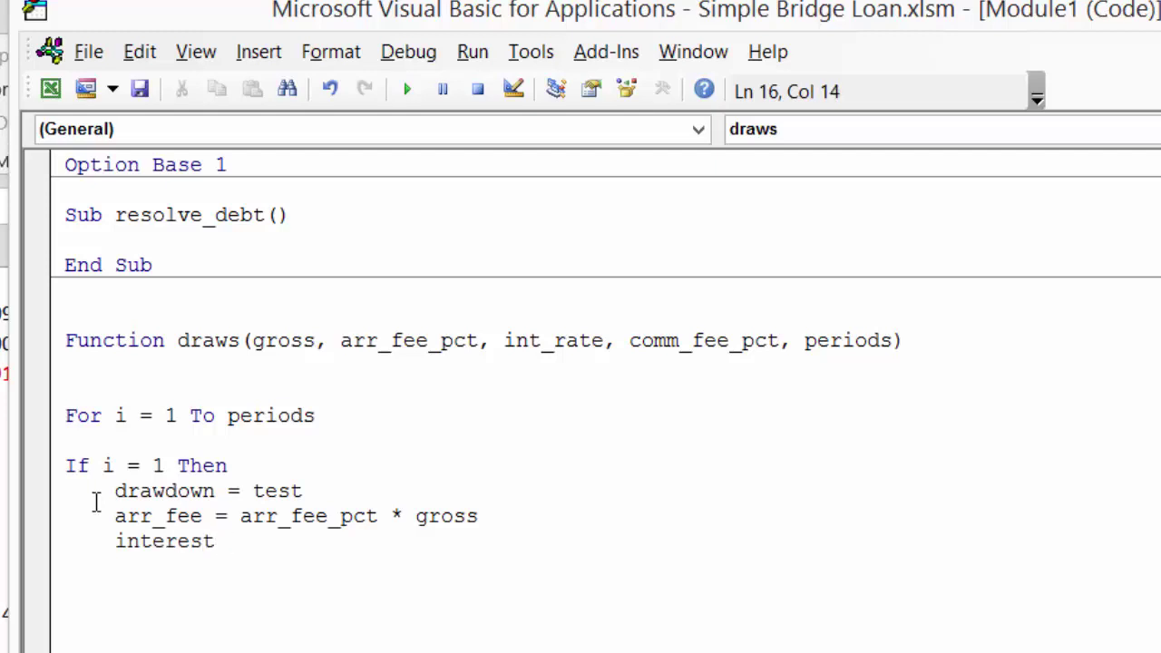
{"action": "type", "text": "= opening"}
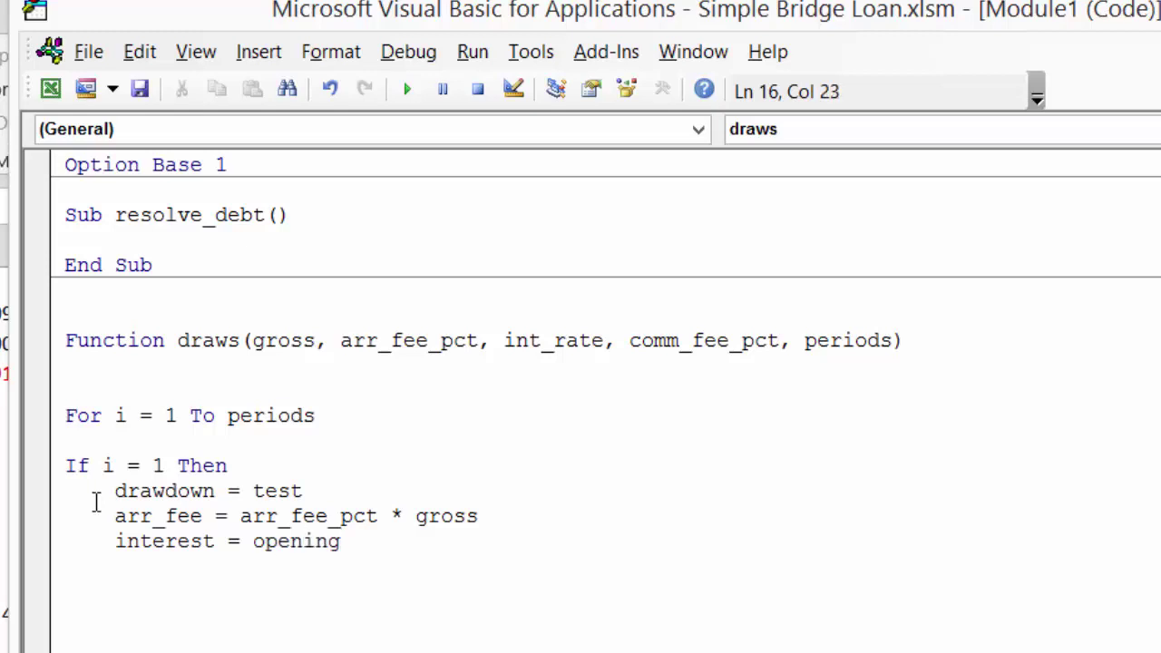
{"action": "type", "text": "_b"}
{"action": "type", "text": "al"}
{"action": "key", "text": "BackSpace"}
{"action": "key", "text": "BackSpace"}
{"action": "key", "text": "BackSpace"}
{"action": "key", "text": "BackSpace"}
{"action": "key", "text": "BackSpace"}
{"action": "key", "text": "BackSpace"}
{"action": "key", "text": "BackSpace"}
{"action": "key", "text": "BackSpace"}
{"action": "key", "text": "BackSpace"}
{"action": "key", "text": "BackSpace"}
{"action": "key", "text": "BackSpace"}
{"action": "type", "text": "balanc"}
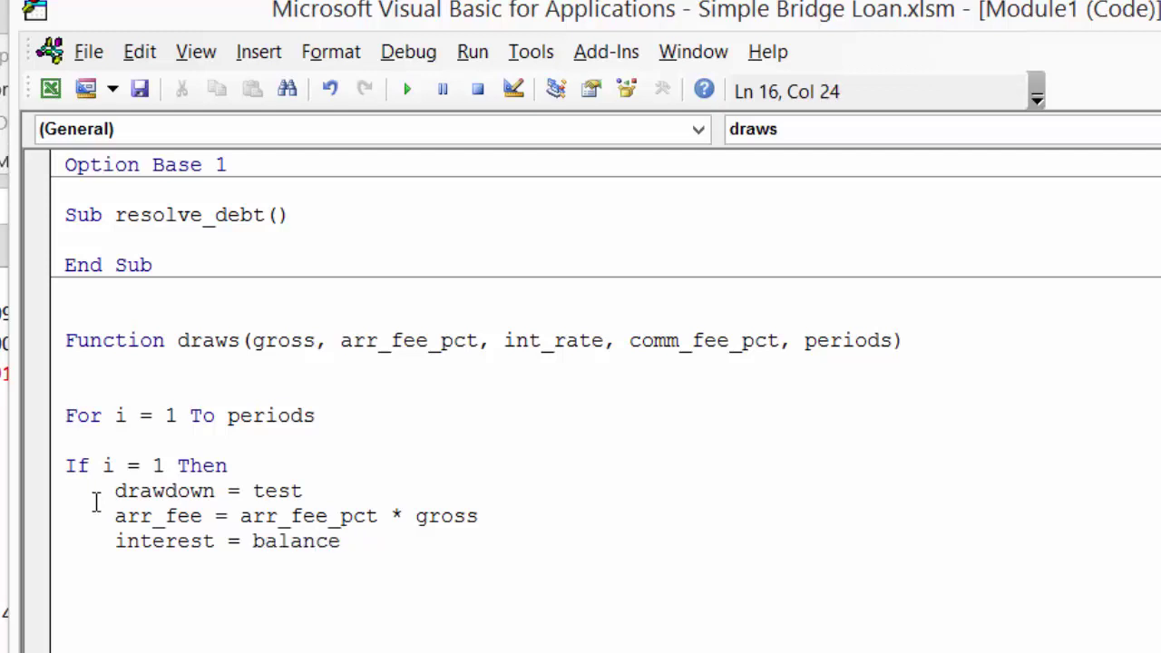
{"action": "type", "text": "* int_rea"}
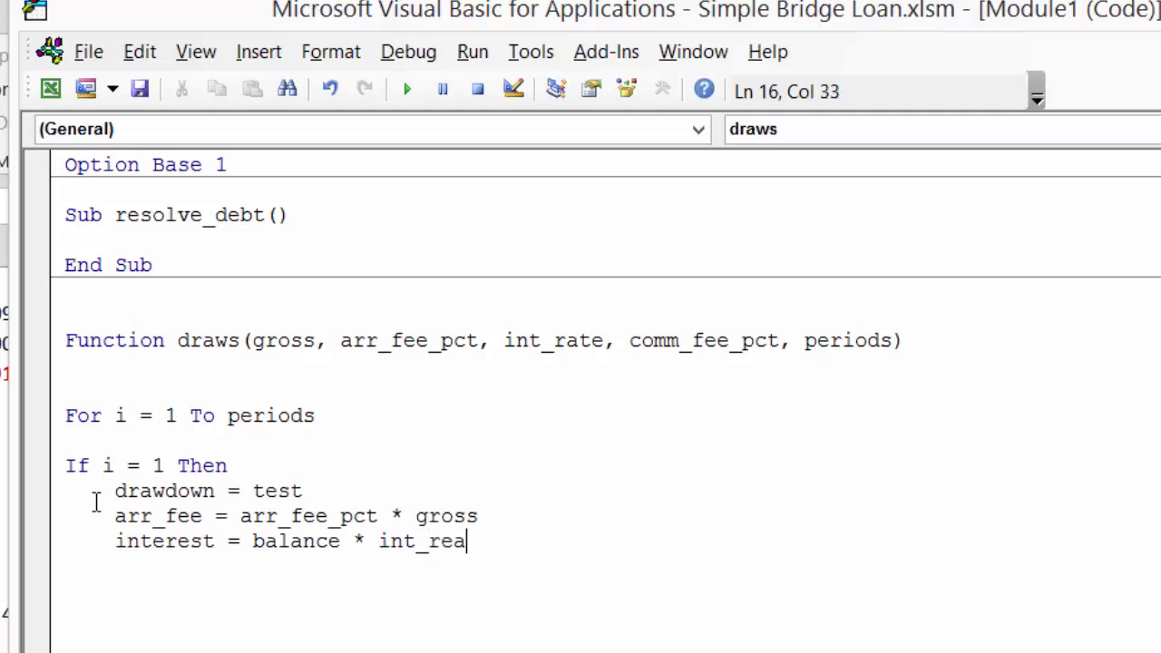
{"action": "key", "text": "BackSpace"}
{"action": "key", "text": "BackSpace"}
{"action": "type", "text": "ate"}
{"action": "key", "text": "Up"}
{"action": "key", "text": "Up"}
{"action": "key", "text": "Up"}
{"action": "key", "text": "Up"}
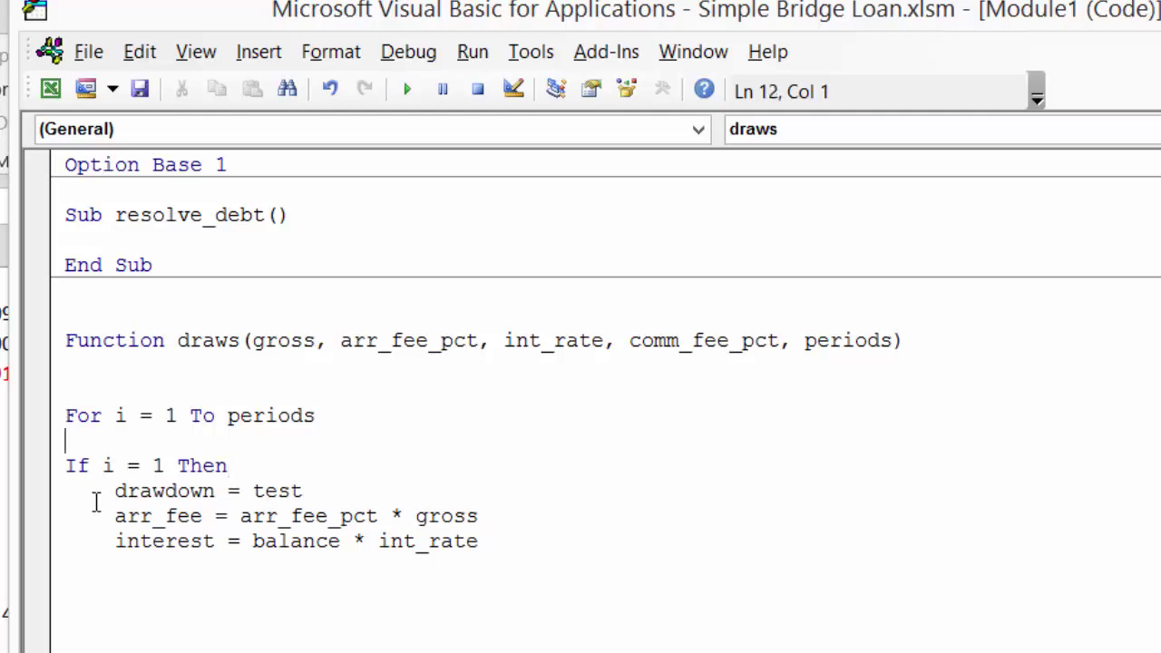
Rewrite the interest line as interest = (balance + drawdown) * int_rate
{"action": "key", "text": "Down"}
{"action": "key", "text": "Down"}
{"action": "key", "text": "Up"}
{"action": "key", "text": "Up"}
{"action": "key", "text": "Down"}
{"action": "key", "text": "Down"}
{"action": "key", "text": "Down"}
{"action": "key", "text": "Down"}
{"action": "key", "text": "Left"}
{"action": "key", "text": "Left"}
{"action": "key", "text": "Left"}
{"action": "key", "text": "Left"}
{"action": "key", "text": "Left"}
{"action": "key", "text": "Left"}
{"action": "key", "text": "Left"}
{"action": "key", "text": "Left"}
{"action": "key", "text": "Left"}
{"action": "key", "text": "Left"}
{"action": "key", "text": "Left"}
{"action": "key", "text": "Left"}
{"action": "key", "text": "Left"}
{"action": "key", "text": "Left"}
{"action": "key", "text": "Left"}
{"action": "key", "text": "Left"}
{"action": "key", "text": "Left"}
{"action": "type", "text": "("}
{"action": "key", "text": "Right"}
{"action": "key", "text": "Right"}
{"action": "key", "text": "Right"}
{"action": "key", "text": "Right"}
{"action": "key", "text": "Right"}
{"action": "key", "text": "Right"}
{"action": "key", "text": "Right"}
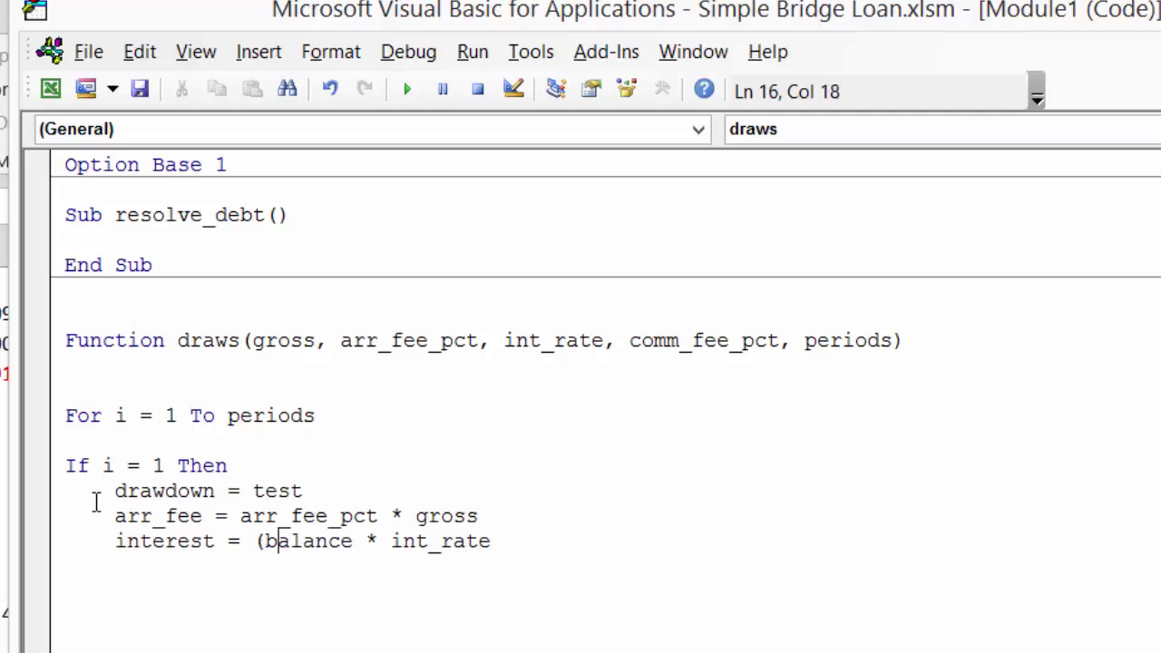
{"action": "type", "text": "+"}
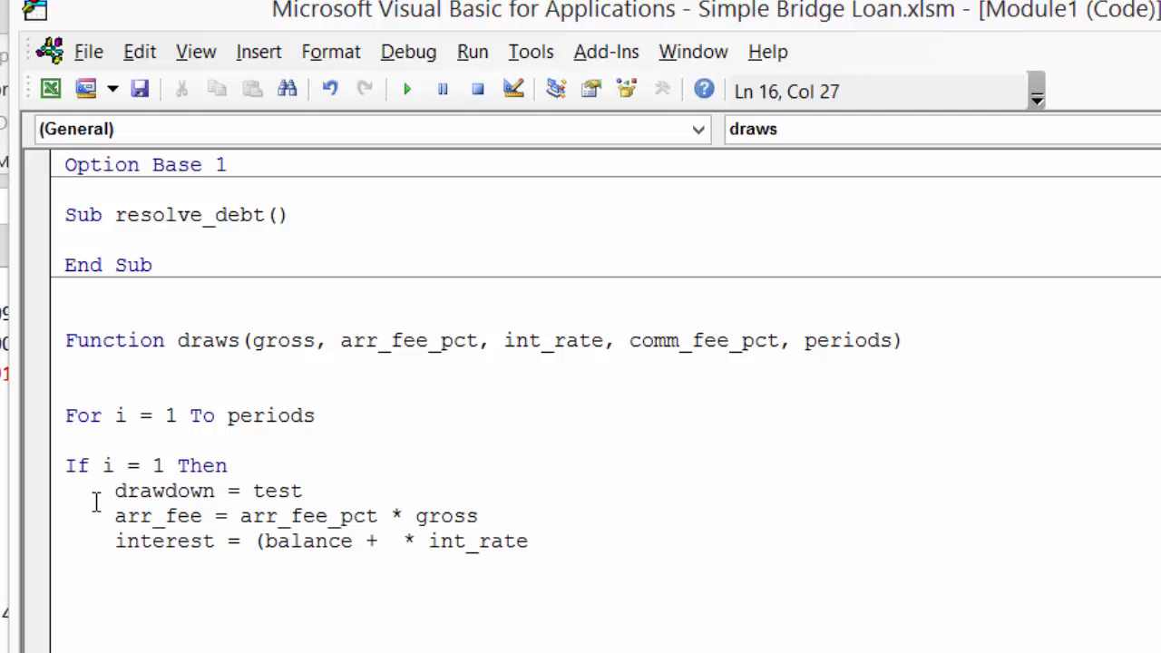
{"action": "type", "text": " d"}
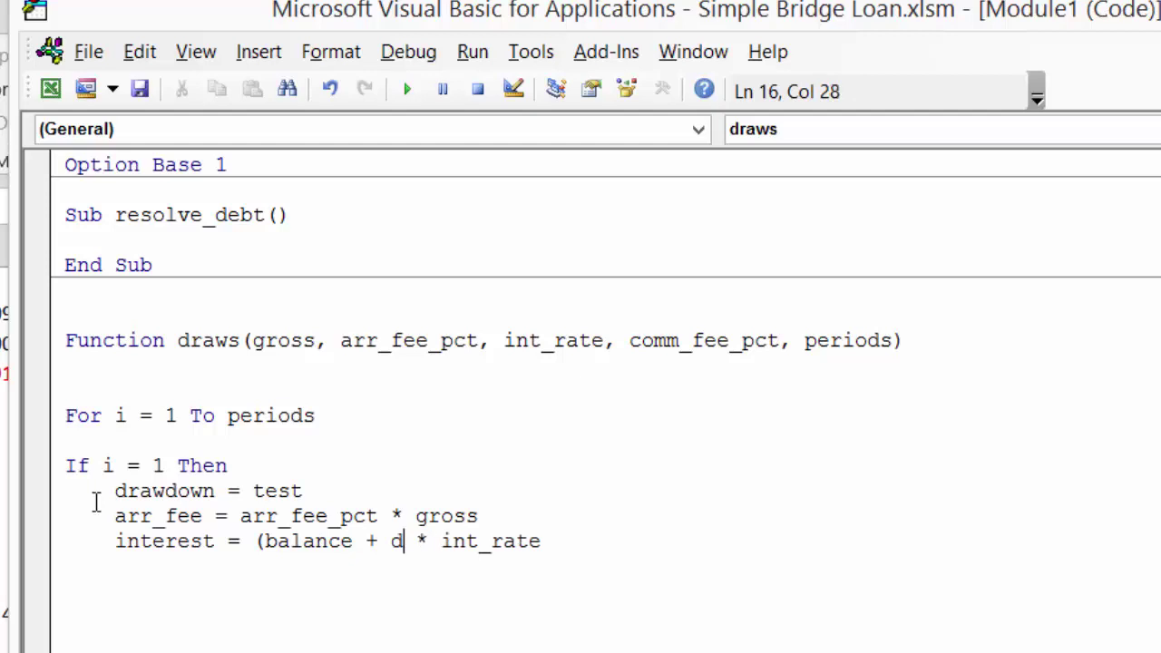
{"action": "type", "text": "re"}
{"action": "key", "text": "BackSpace"}
{"action": "type", "text": "a"}
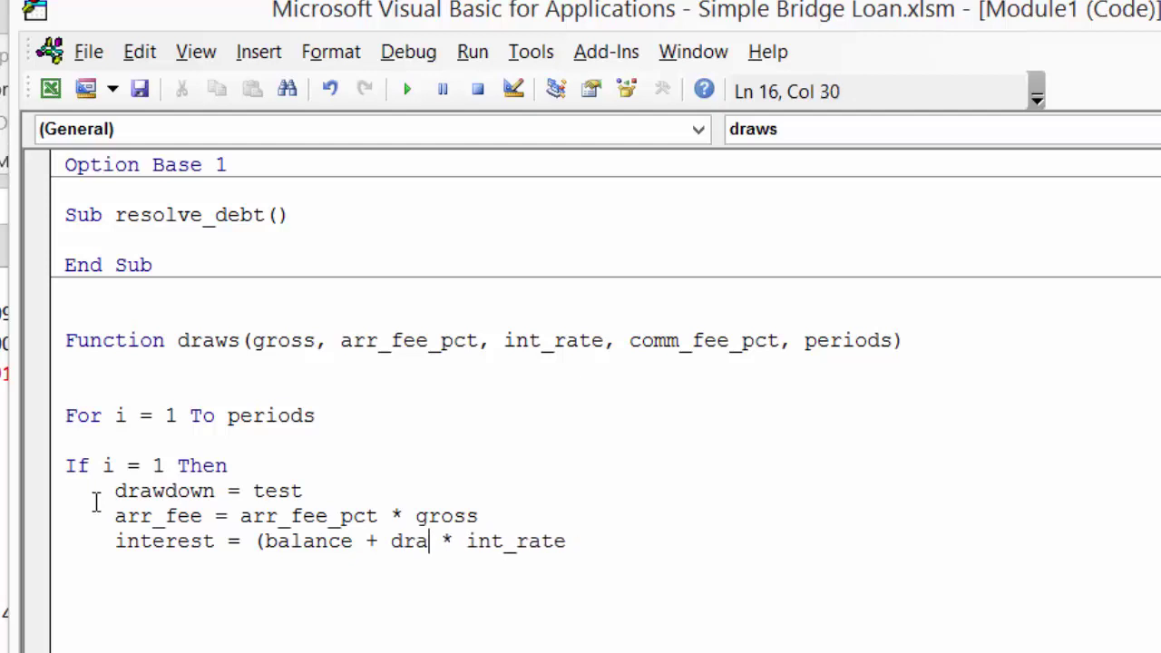
{"action": "type", "text": "wdo"}
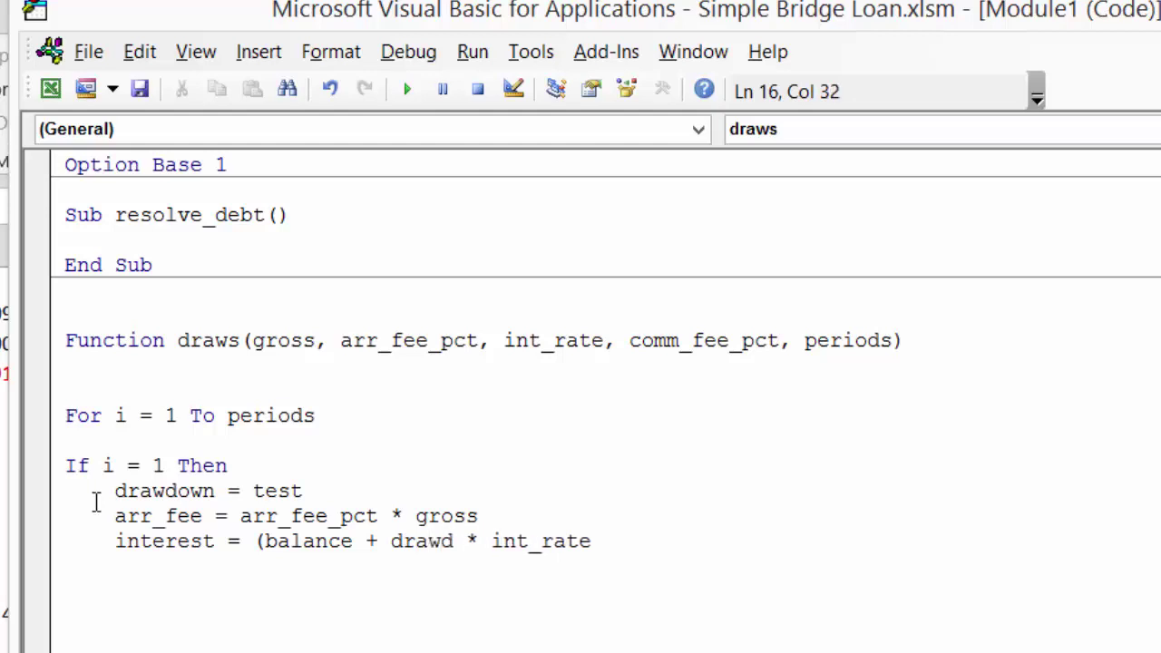
{"action": "type", "text": "wn)"}
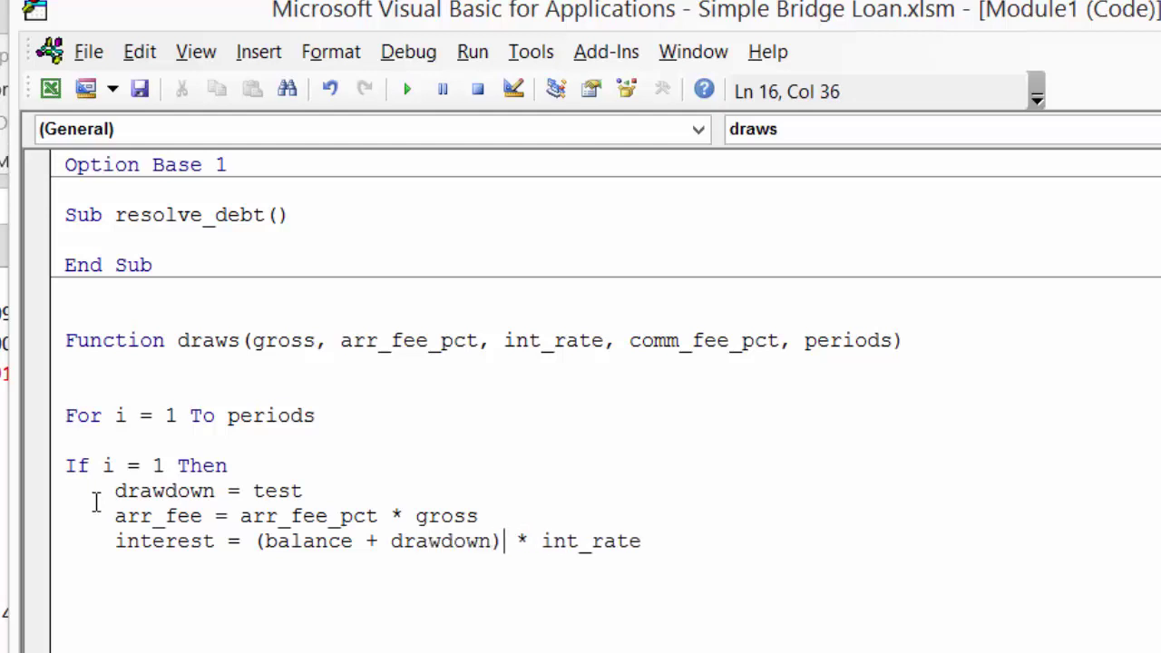
{"action": "key", "text": "Down"}
{"action": "key", "text": "Return"}
{"action": "key", "text": "BackSpace"}
Close the first-period If block with End If right after the arr_fee line
{"action": "key", "text": "Up"}
{"action": "key", "text": "Left"}
{"action": "key", "text": "Left"}
{"action": "key", "text": "Left"}
{"action": "key", "text": "Left"}
{"action": "key", "text": "Left"}
{"action": "key", "text": "Return"}
{"action": "key", "text": "BackSpace"}
{"action": "key", "text": "BackSpace"}
{"action": "key", "text": "BackSpace"}
{"action": "key", "text": "BackSpace"}
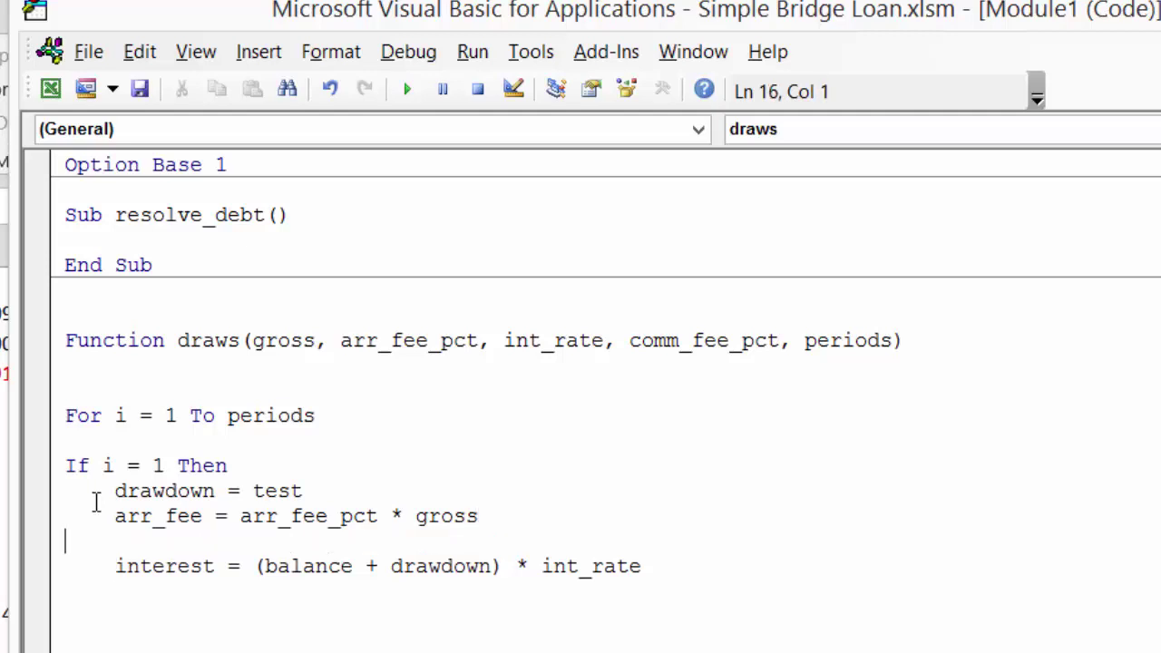
{"action": "type", "text": "endif"}
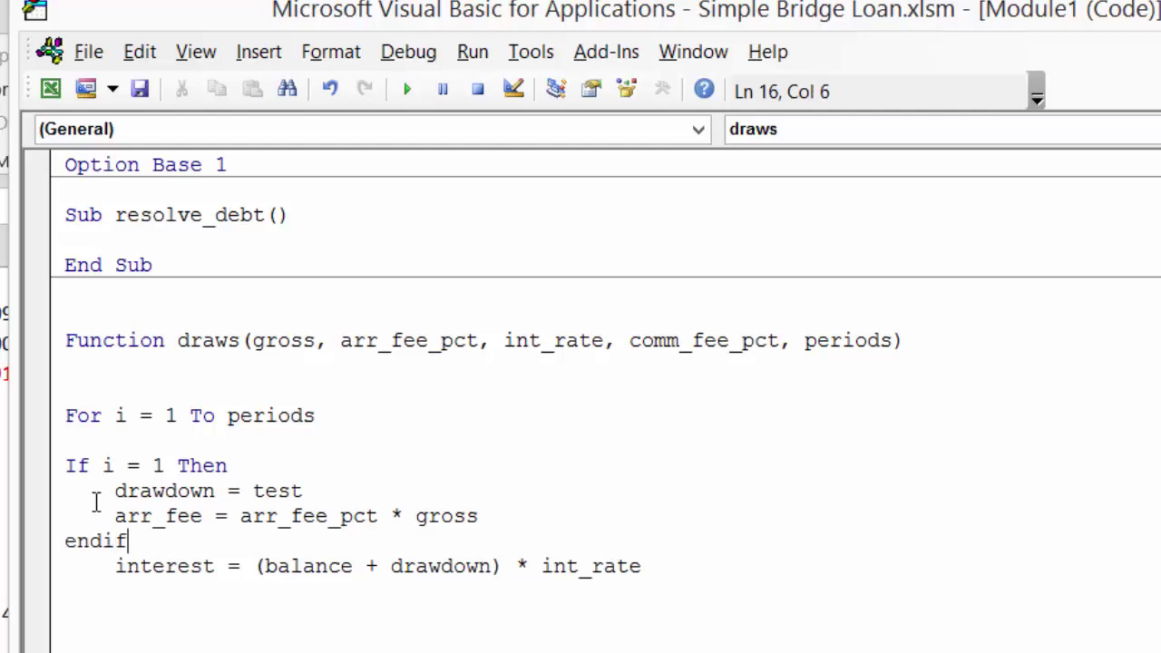
{"action": "key", "text": "Return"}
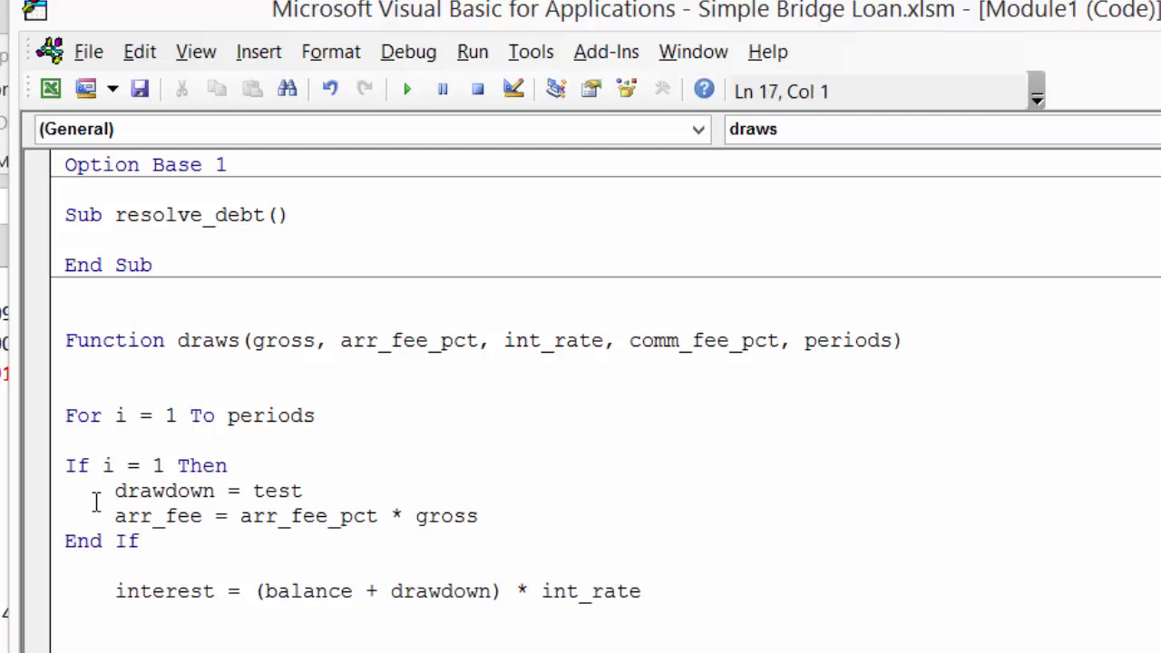
Indent the If i = 1 Then line, its drawdown and arr_fee lines, and End If
{"action": "key", "text": "Up"}
{"action": "key", "text": "Up"}
{"action": "key", "text": "Up"}
{"action": "key", "text": "Up"}
{"action": "key", "text": "Tab"}
{"action": "key", "text": "Down"}
{"action": "key", "text": "Tab"}
{"action": "key", "text": "Down"}
{"action": "key", "text": "Left"}
{"action": "key", "text": "Left"}
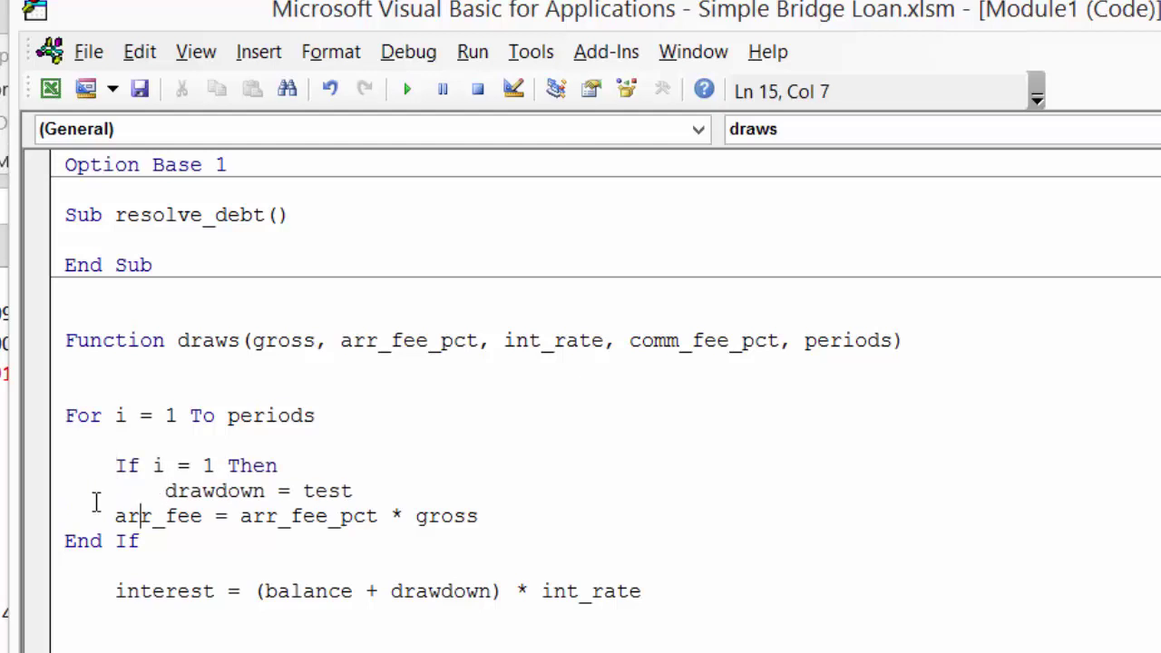
{"action": "key", "text": "Left"}
{"action": "key", "text": "Left"}
{"action": "key", "text": "Tab"}
{"action": "key", "text": "Down"}
{"action": "key", "text": "Left"}
{"action": "key", "text": "Left"}
{"action": "key", "text": "Left"}
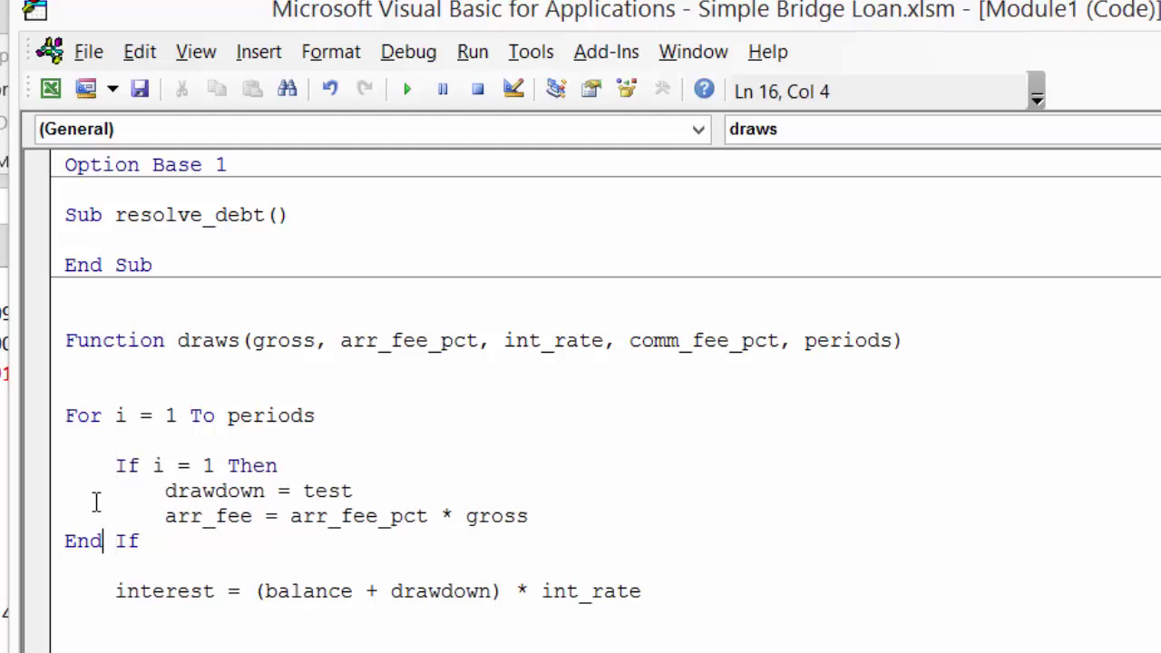
{"action": "key", "text": "Left"}
{"action": "key", "text": "Left"}
{"action": "key", "text": "Left"}
{"action": "key", "text": "Tab"}
{"action": "key", "text": "Down"}
{"action": "key", "text": "Down"}
{"action": "key", "text": "Down"}
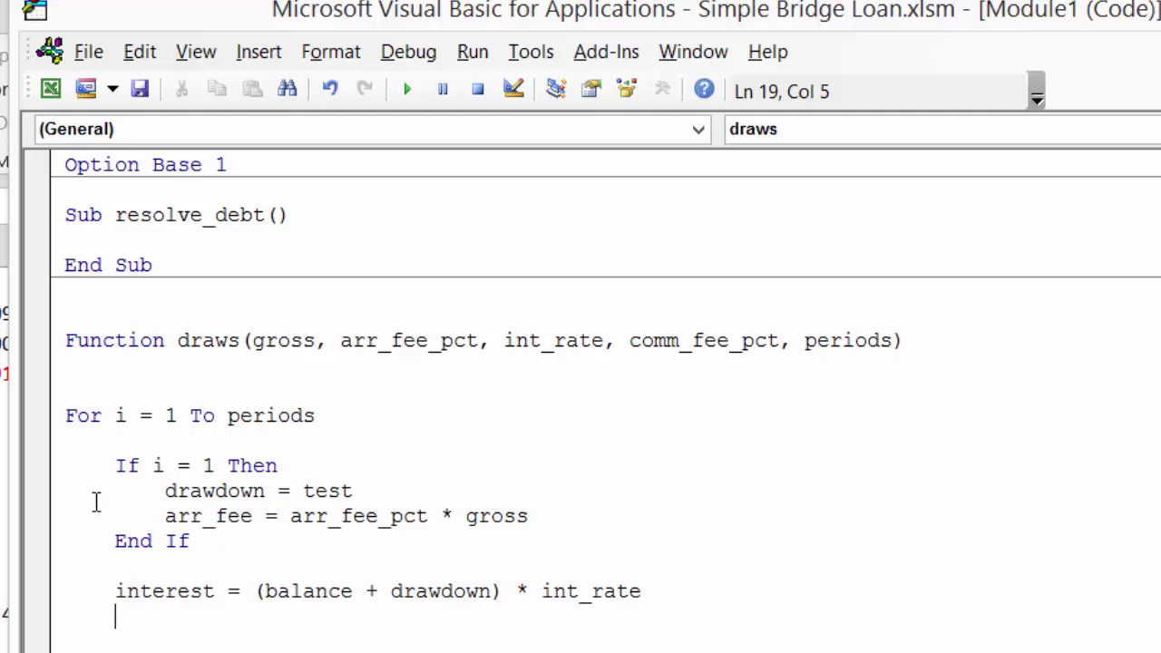
Write the line comm_fee = (gross - drawdown - arr_fee - interest) * comm_fee_pct below interest
{"action": "type", "text": "comm_ff"}
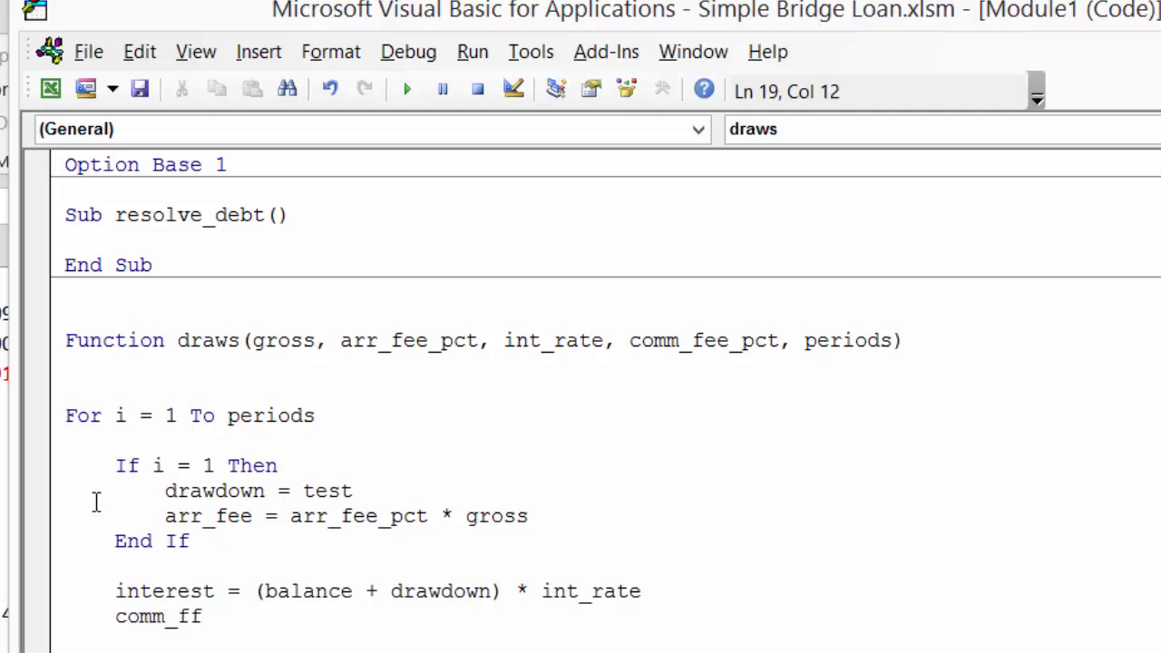
{"action": "key", "text": "BackSpace"}
{"action": "type", "text": "ee = (gross"}
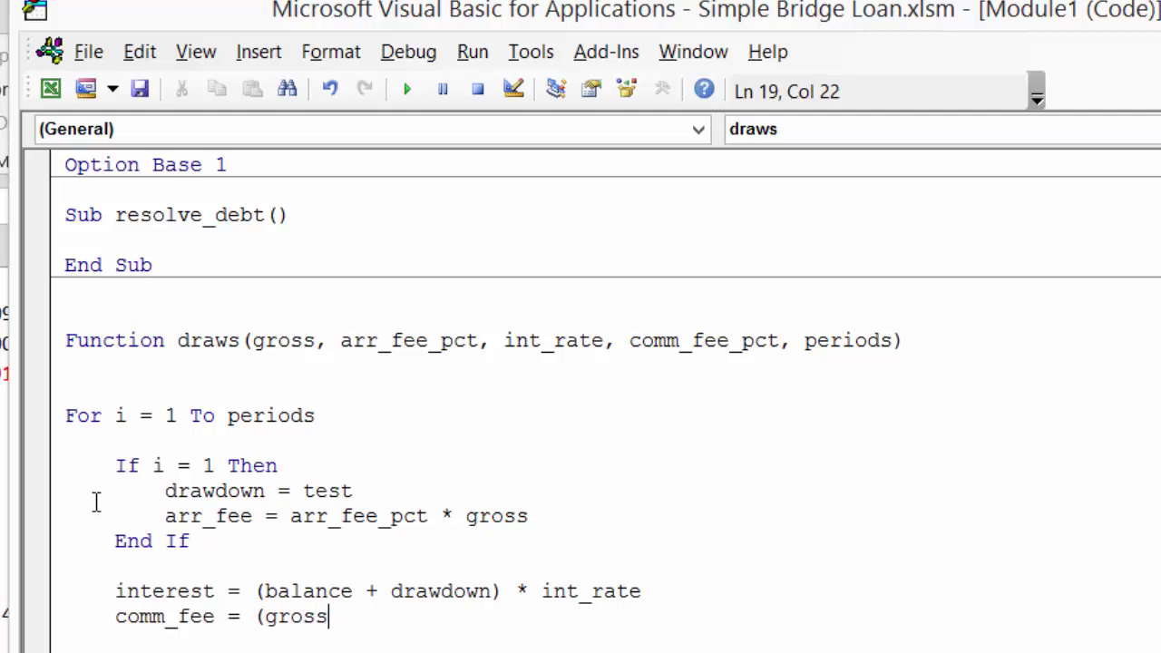
{"action": "type", "text": " -"}
{"action": "type", "text": "drawdown"}
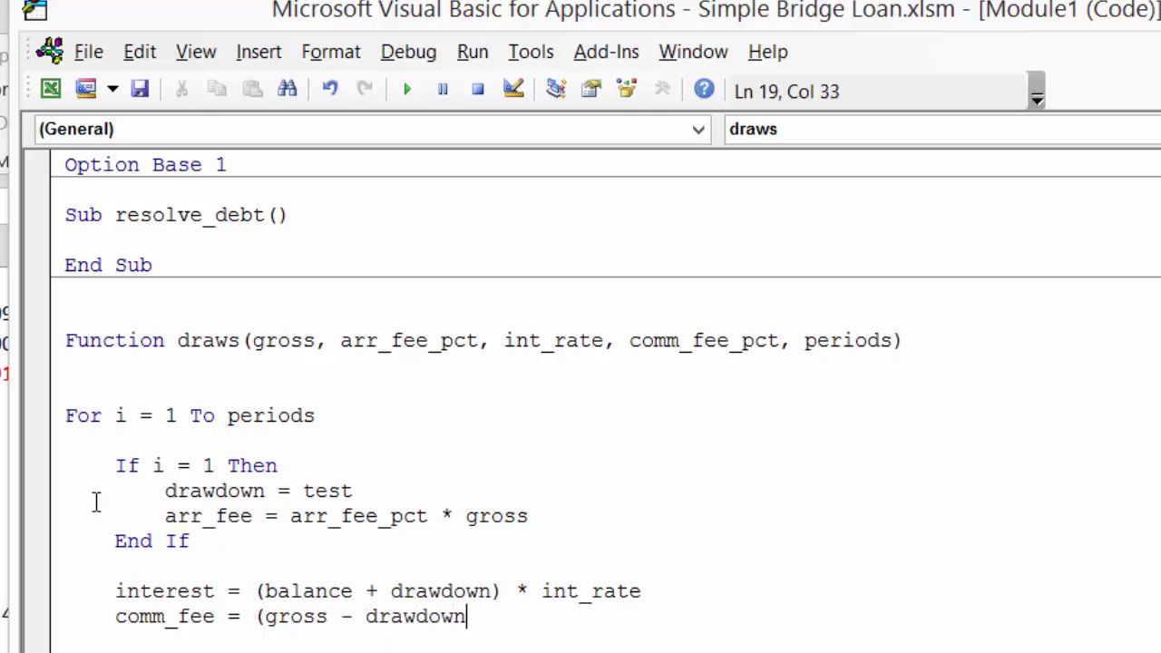
{"action": "type", "text": " - arr_"}
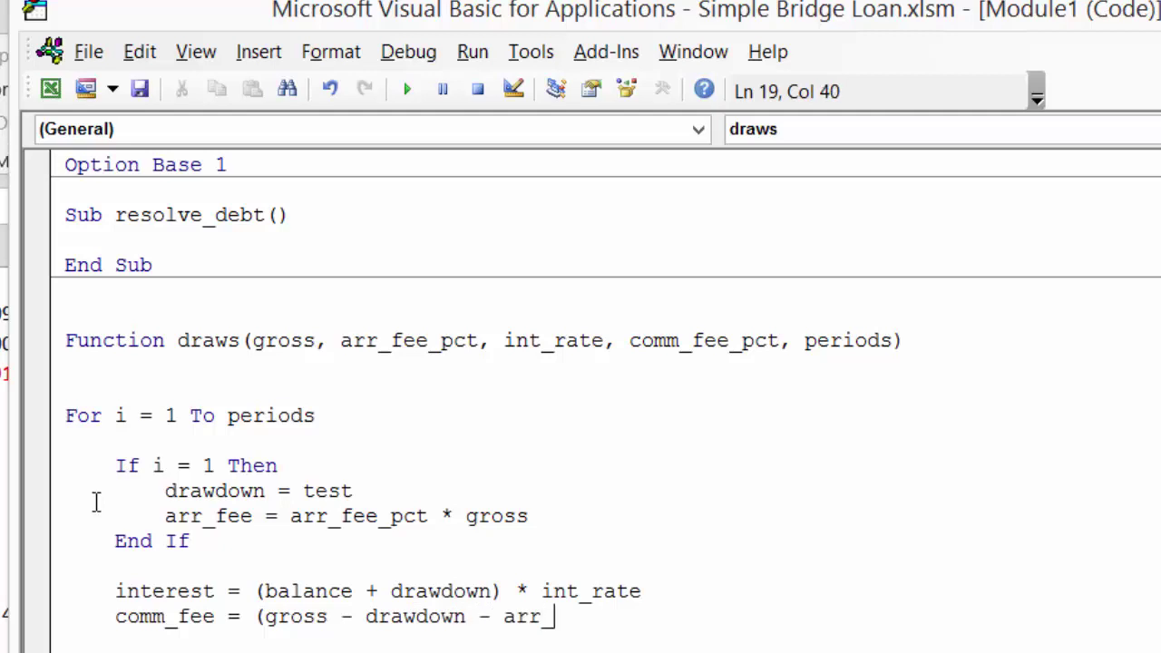
{"action": "type", "text": "fee -int"}
{"action": "key", "text": "BackSpace"}
{"action": "key", "text": "BackSpace"}
{"action": "key", "text": "BackSpace"}
{"action": "type", "text": "interest"}
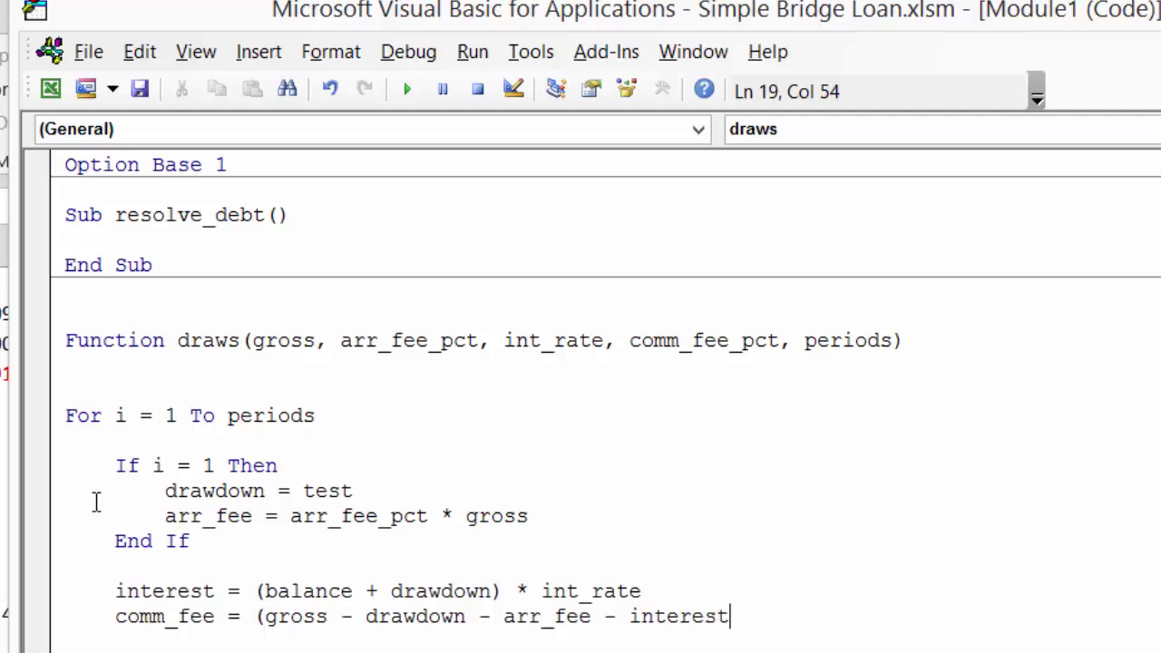
{"action": "type", "text": ") *"}
{"action": "type", "text": " comm_fe"}
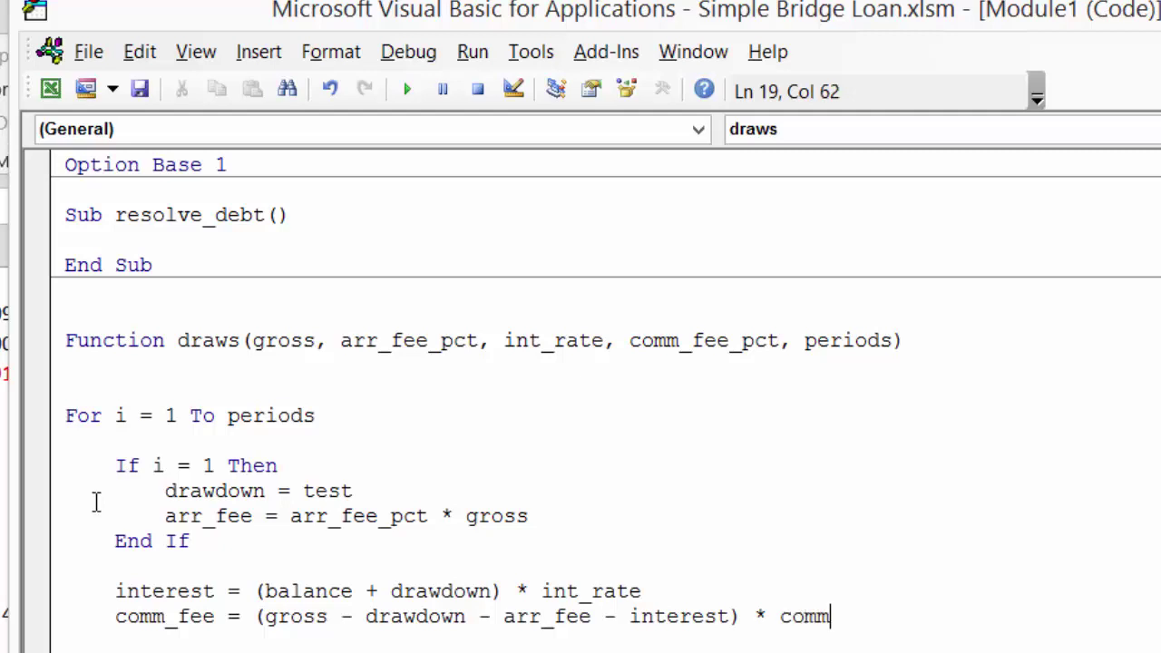
{"action": "type", "text": "e_pct"}
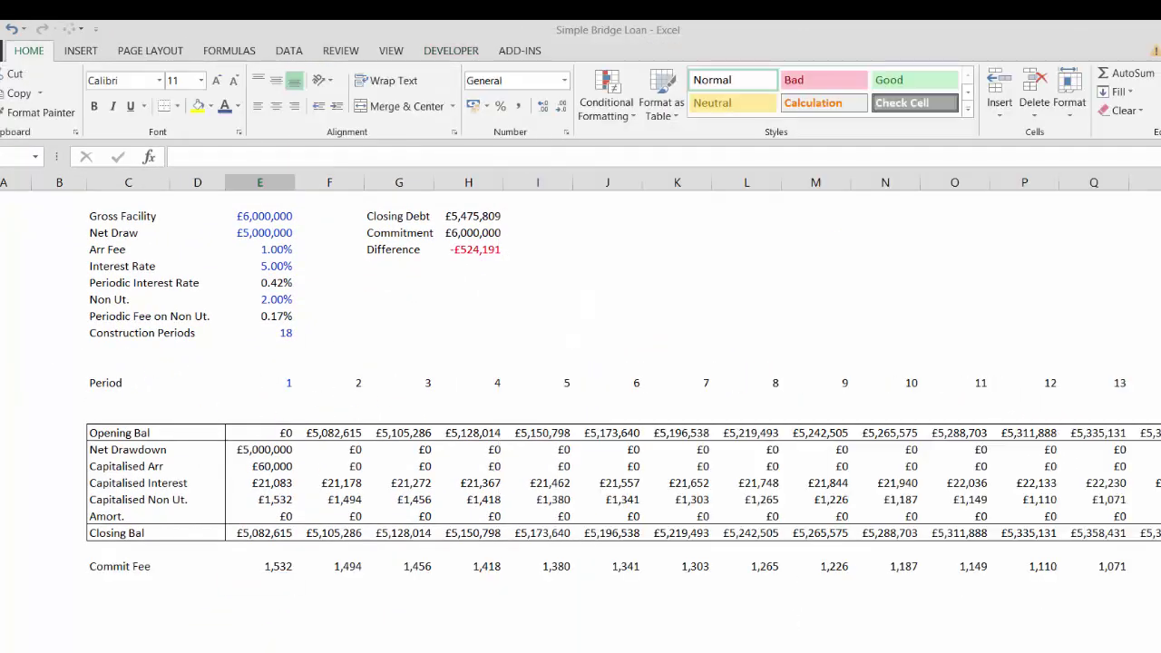
Return to the Simple Bridge Loan Module1 code window and go to the comm_fee line
{"action": "left_click", "coordinate": [260, 582]}
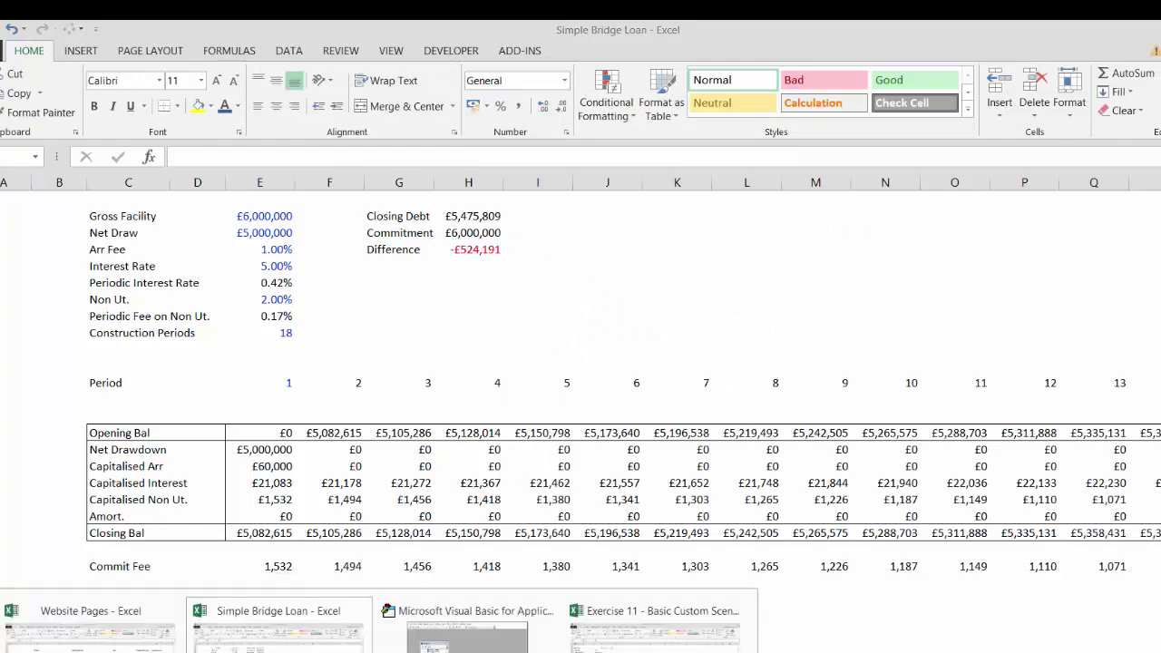
{"action": "left_click", "coordinate": [464, 626]}
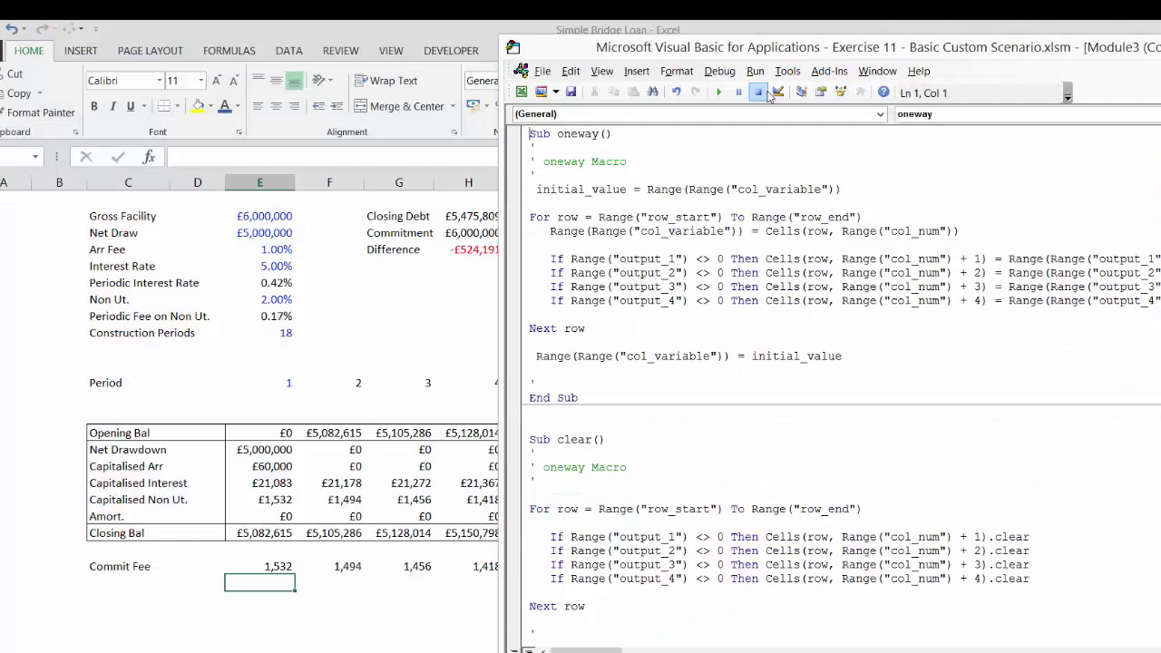
{"action": "left_click", "coordinate": [873, 73]}
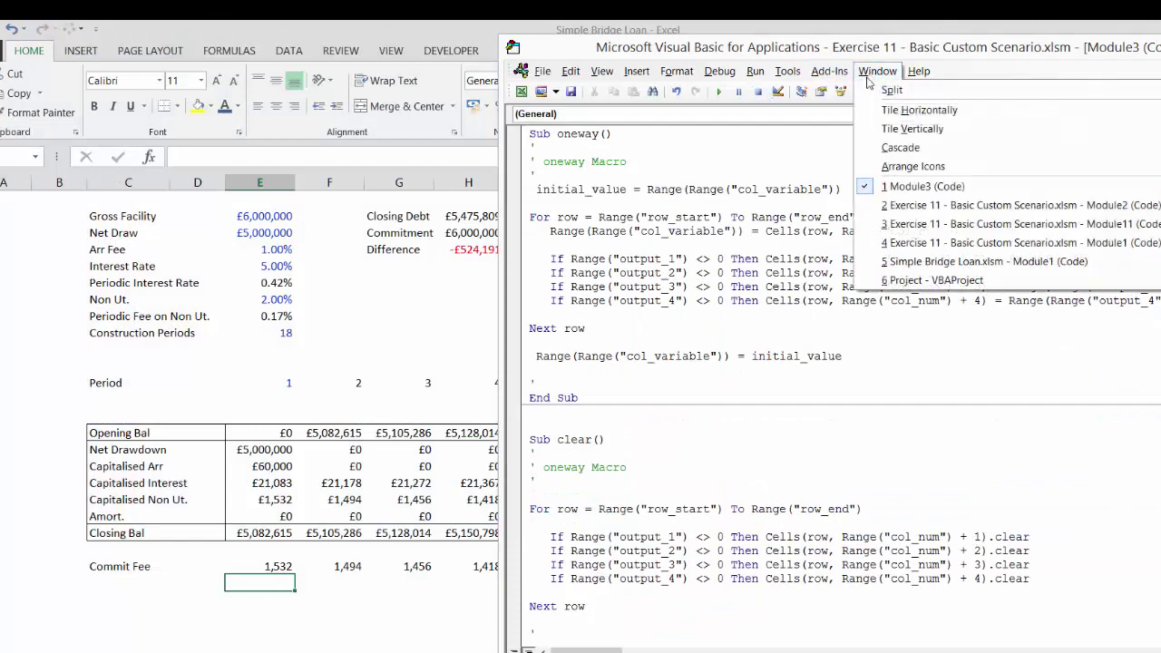
{"action": "left_click", "coordinate": [876, 208]}
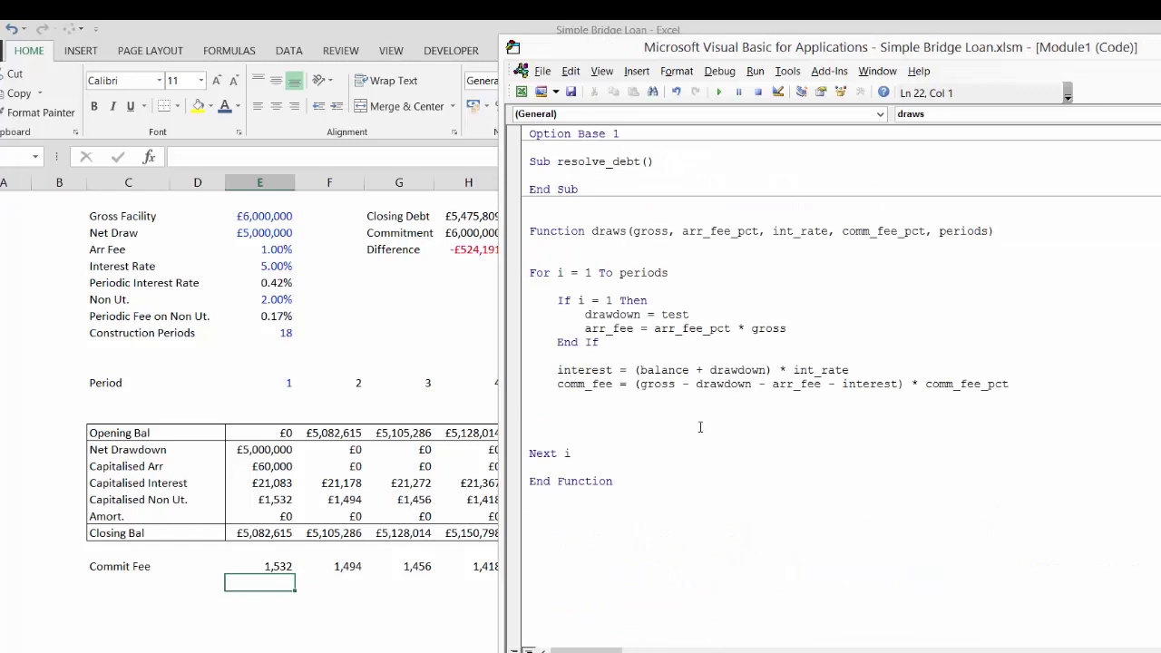
{"action": "key", "text": "Up"}
{"action": "key", "text": "Up"}
{"action": "key", "text": "Up"}
{"action": "key", "text": "Right"}
{"action": "key", "text": "Right"}
{"action": "key", "text": "Right"}
{"action": "key", "text": "Right"}
{"action": "key", "text": "Right"}
{"action": "key", "text": "Right"}
{"action": "key", "text": "Right"}
{"action": "left_click", "coordinate": [268, 566]}
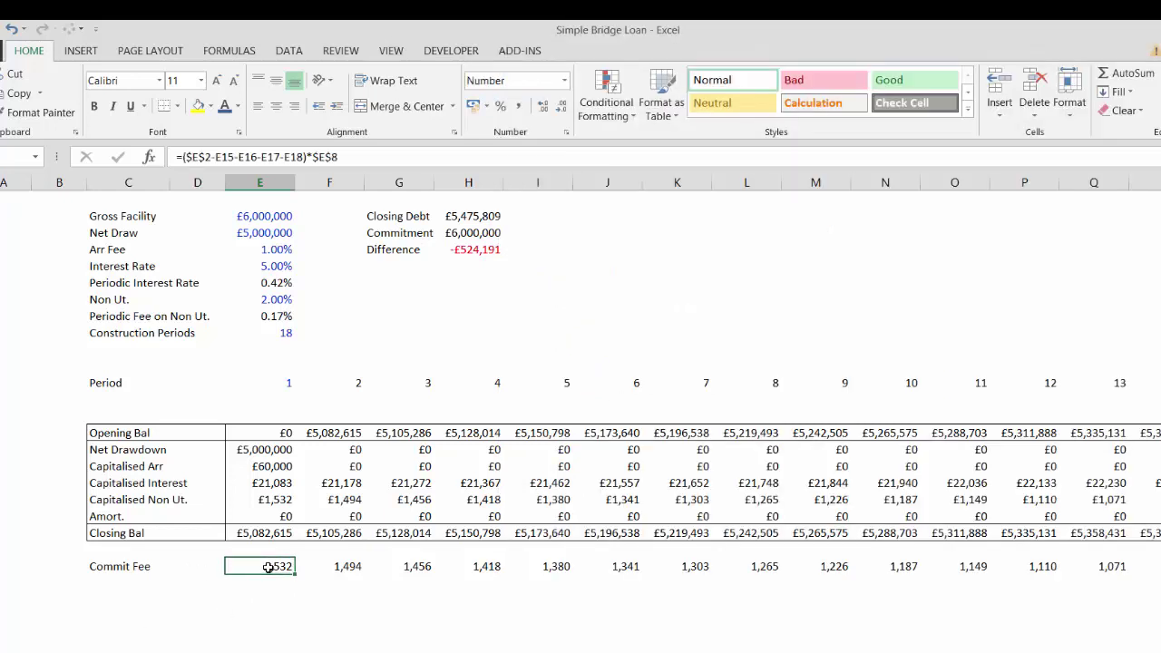
{"action": "double_click", "coordinate": [268, 566]}
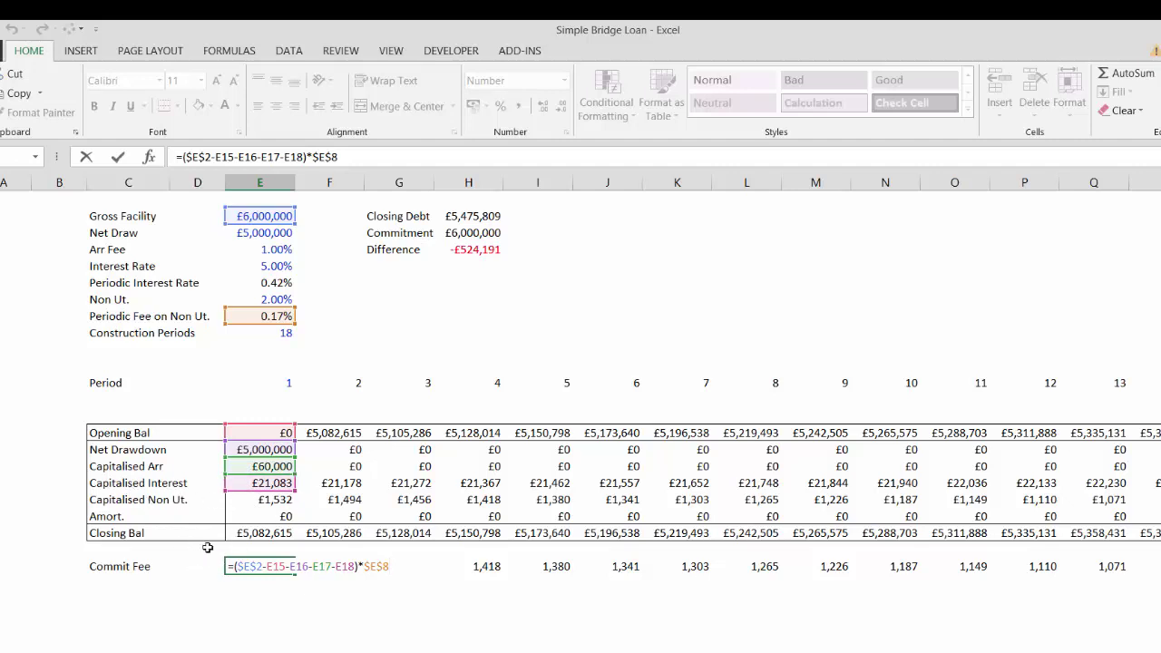
{"action": "key", "text": "Return"}
{"action": "key", "text": "Up"}
{"action": "key", "text": "Right"}
{"action": "key", "text": "Right"}
{"action": "key", "text": "Right"}
{"action": "key", "text": "Right"}
{"action": "key", "text": "Right"}
{"action": "key", "text": "Right"}
{"action": "key", "text": "Right"}
{"action": "key", "text": "Right"}
{"action": "key", "text": "Right"}
{"action": "key", "text": "Right"}
{"action": "key", "text": "Right"}
{"action": "key", "text": "Right"}
{"action": "key", "text": "Right"}
{"action": "key", "text": "Right"}
{"action": "key", "text": "Right"}
{"action": "key", "text": "Right"}
{"action": "key", "text": "Right"}
{"action": "key", "text": "Right"}
{"action": "key", "text": "Right"}
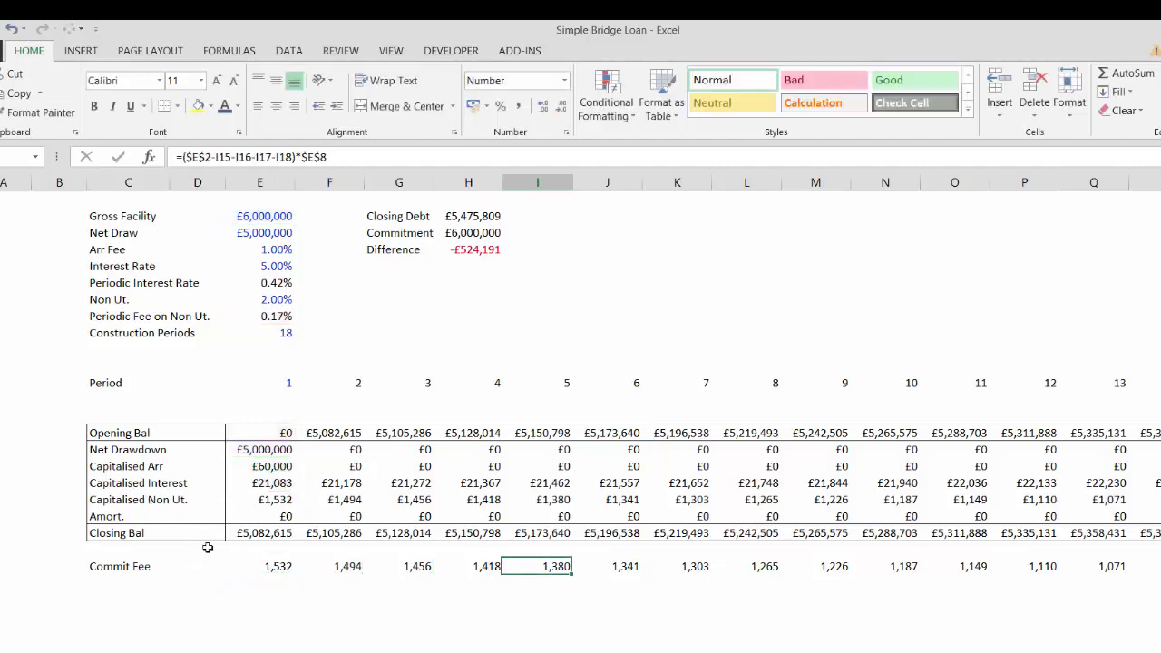
{"action": "key", "text": "Left"}
{"action": "key", "text": "Left"}
{"action": "key", "text": "Left"}
{"action": "key", "text": "Left"}
{"action": "key", "text": "Left"}
{"action": "key", "text": "Left"}
{"action": "key", "text": "Left"}
{"action": "key", "text": "Left"}
{"action": "key", "text": "Left"}
{"action": "key", "text": "Left"}
{"action": "key", "text": "Left"}
{"action": "key", "text": "Left"}
{"action": "key", "text": "Left"}
{"action": "key", "text": "Left"}
{"action": "key", "text": "Left"}
{"action": "key", "text": "Left"}
{"action": "key", "text": "Left"}
{"action": "key", "text": "Left"}
{"action": "key", "text": "Left"}
{"action": "key", "text": "Left"}
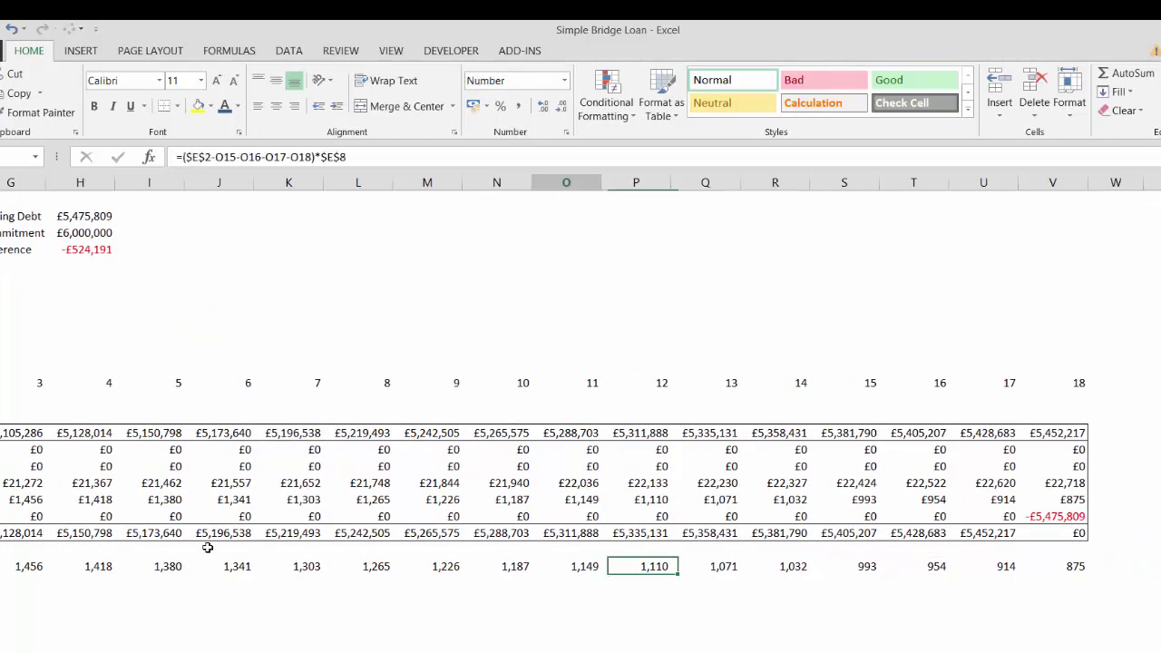
{"action": "key", "text": "Right"}
{"action": "key", "text": "Right"}
{"action": "key", "text": "Right"}
{"action": "key", "text": "Right"}
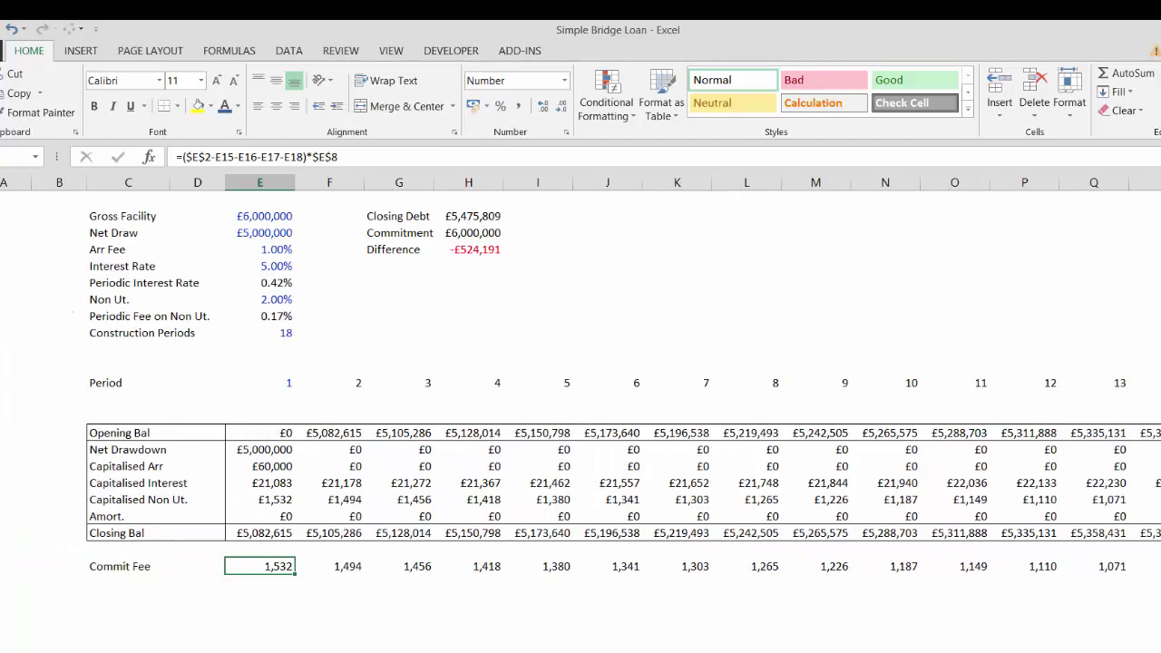
{"action": "left_click", "coordinate": [378, 652]}
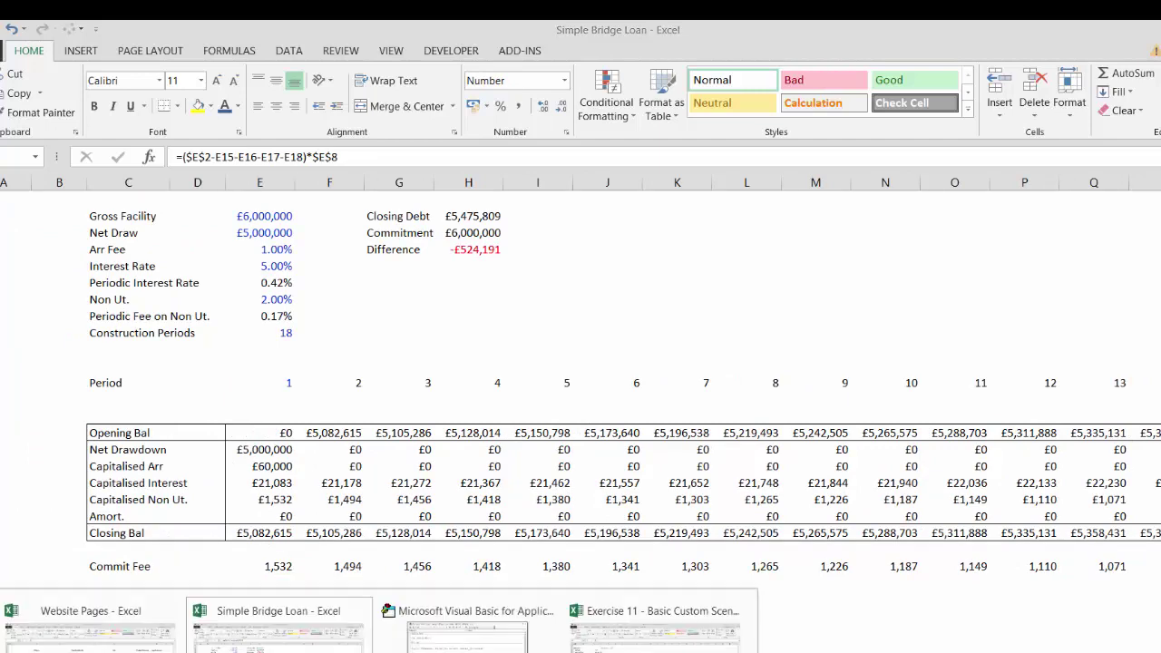
{"action": "left_click", "coordinate": [535, 626]}
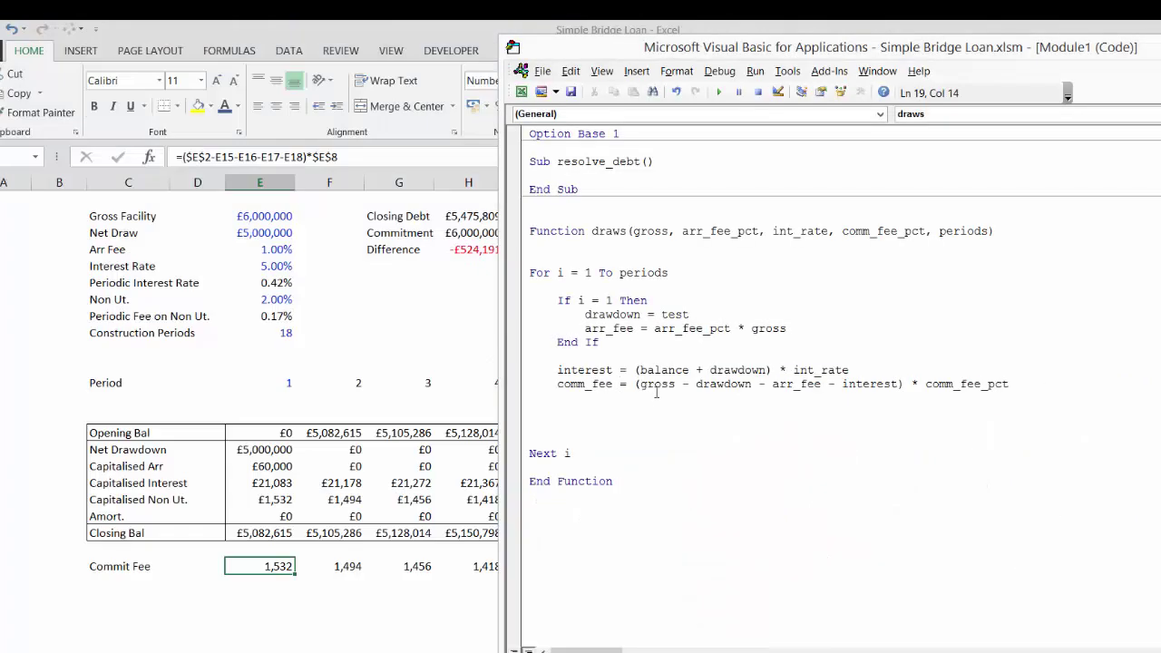
Subtract balance after gross in the comm_fee line and add balance = 0 above the For loop
{"action": "key", "text": "Right"}
{"action": "key", "text": "Right"}
{"action": "key", "text": "Right"}
{"action": "key", "text": "Right"}
{"action": "key", "text": "Right"}
{"action": "key", "text": "Right"}
{"action": "key", "text": "Right"}
{"action": "key", "text": "Right"}
{"action": "type", "text": "balance "}
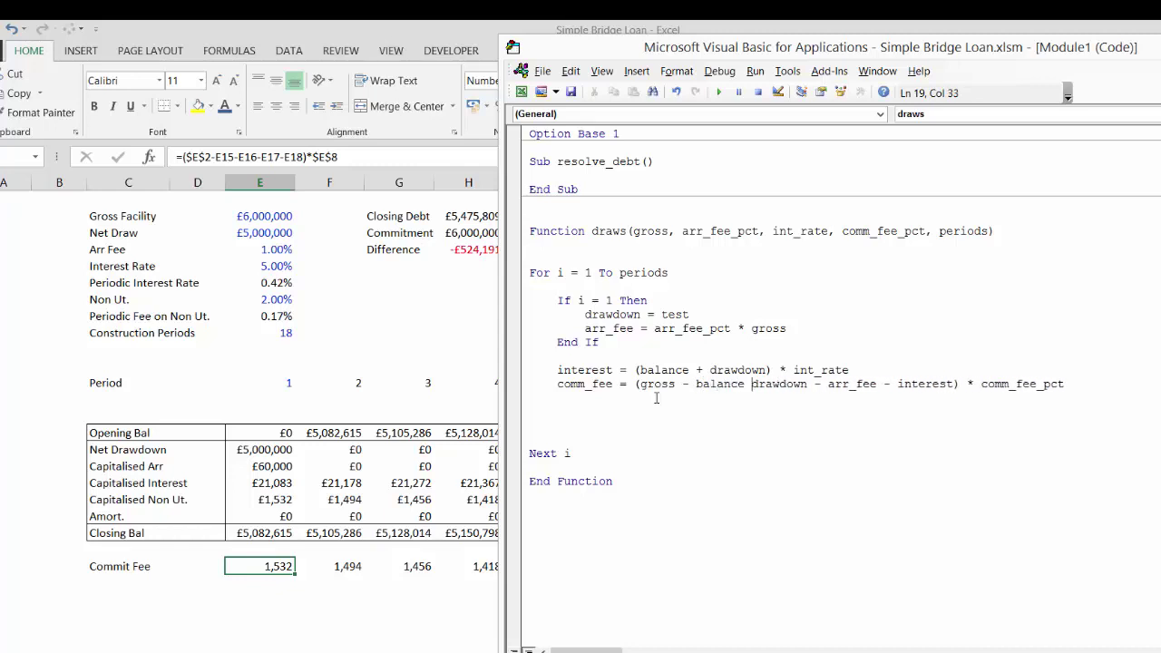
{"action": "type", "text": "-"}
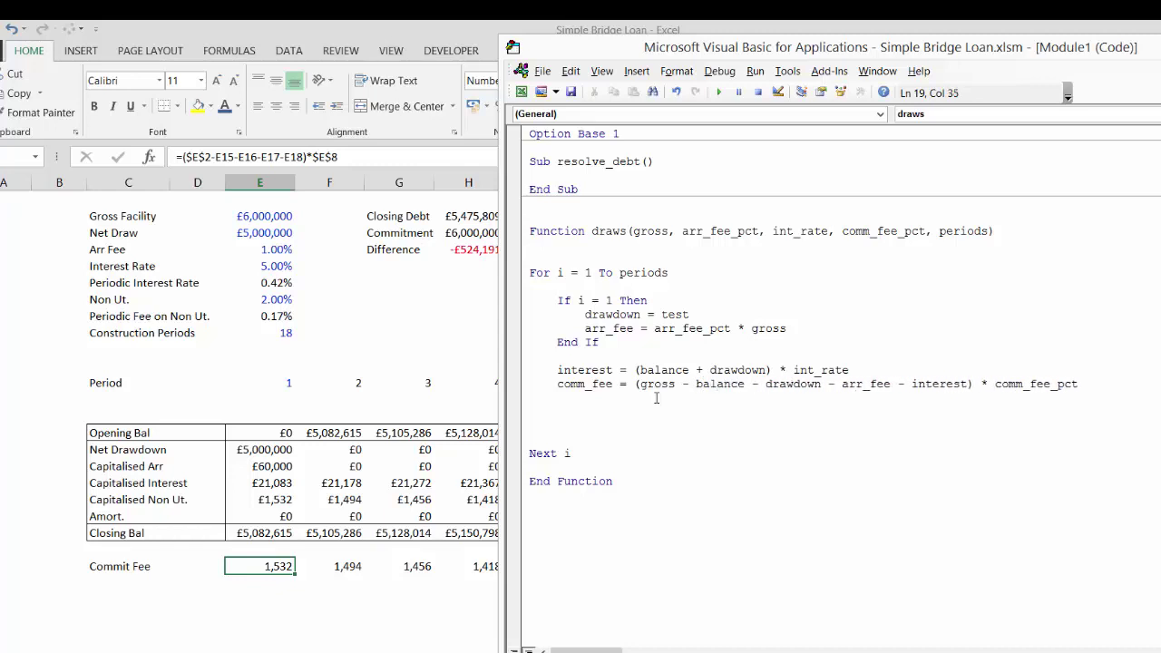
{"action": "key", "text": "Up"}
{"action": "key", "text": "Up"}
{"action": "key", "text": "Up"}
{"action": "key", "text": "Up"}
{"action": "key", "text": "Up"}
{"action": "key", "text": "Return"}
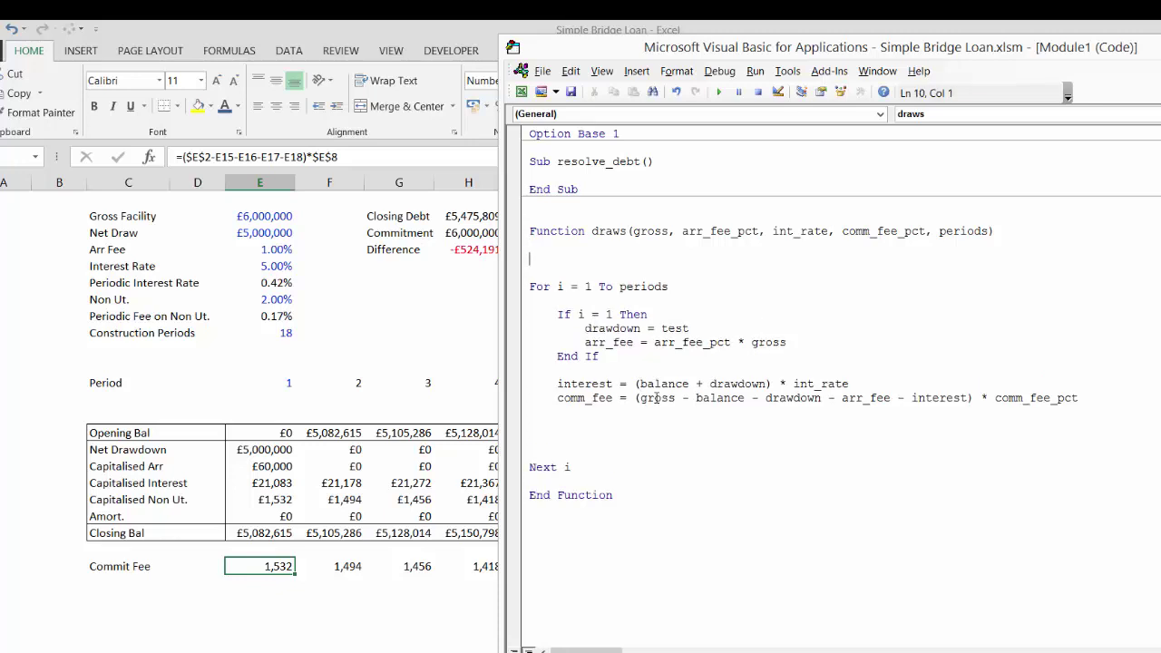
{"action": "type", "text": "open"}
{"action": "key", "text": "BackSpace"}
{"action": "key", "text": "BackSpace"}
{"action": "key", "text": "BackSpace"}
{"action": "key", "text": "BackSpace"}
{"action": "type", "text": "balance = 0"}
Delete the extra blank line after the comm_fee line
{"action": "left_click", "coordinate": [567, 416]}
{"action": "key", "text": "Down"}
{"action": "key", "text": "Up"}
{"action": "key", "text": "BackSpace"}
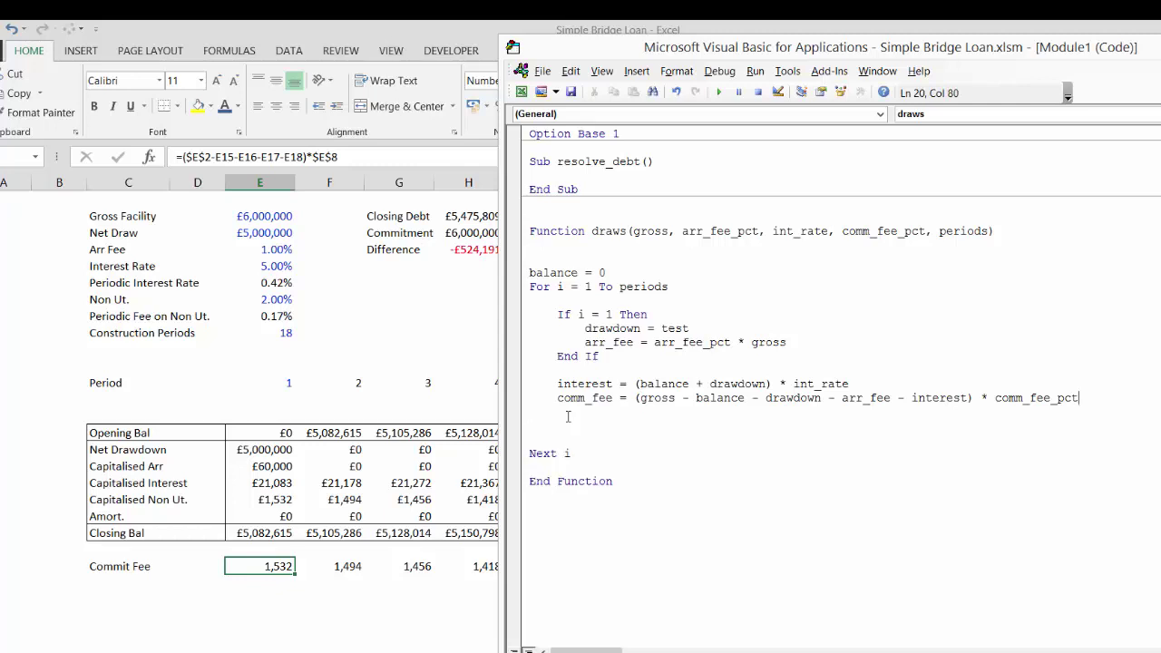
Add balance = balance + drawdown + arr_fee + interest + comm_fee above Next i, removing the extra blank line
{"action": "left_click", "coordinate": [544, 416]}
{"action": "key", "text": "Return"}
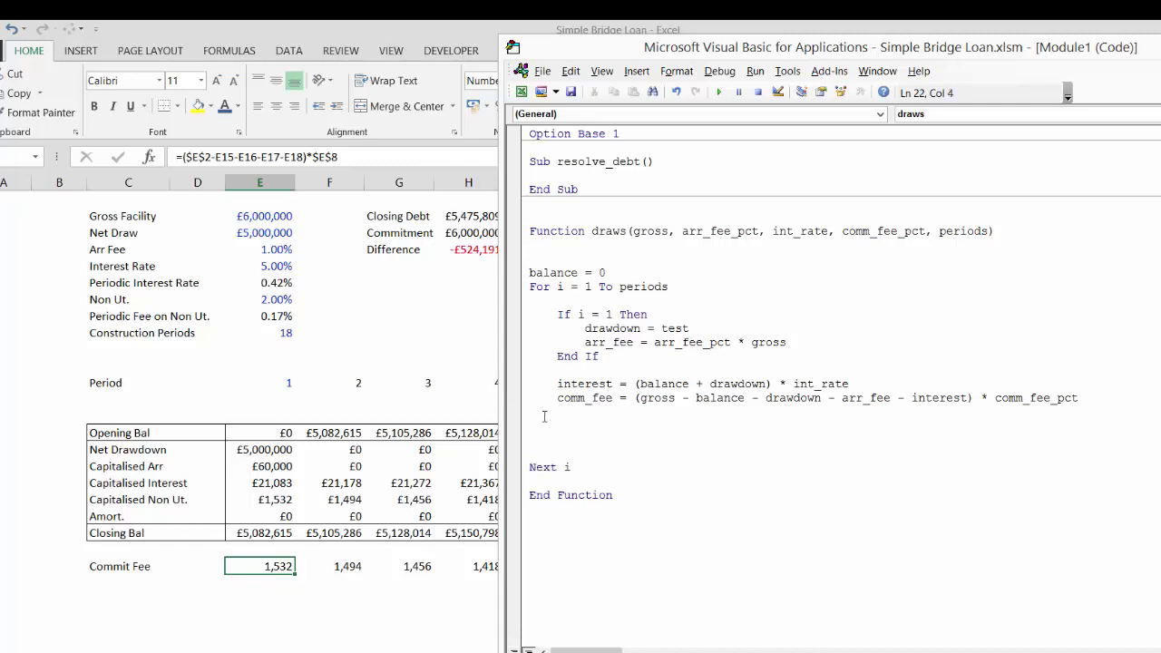
{"action": "type", "text": "balance = balance + drawdown "}
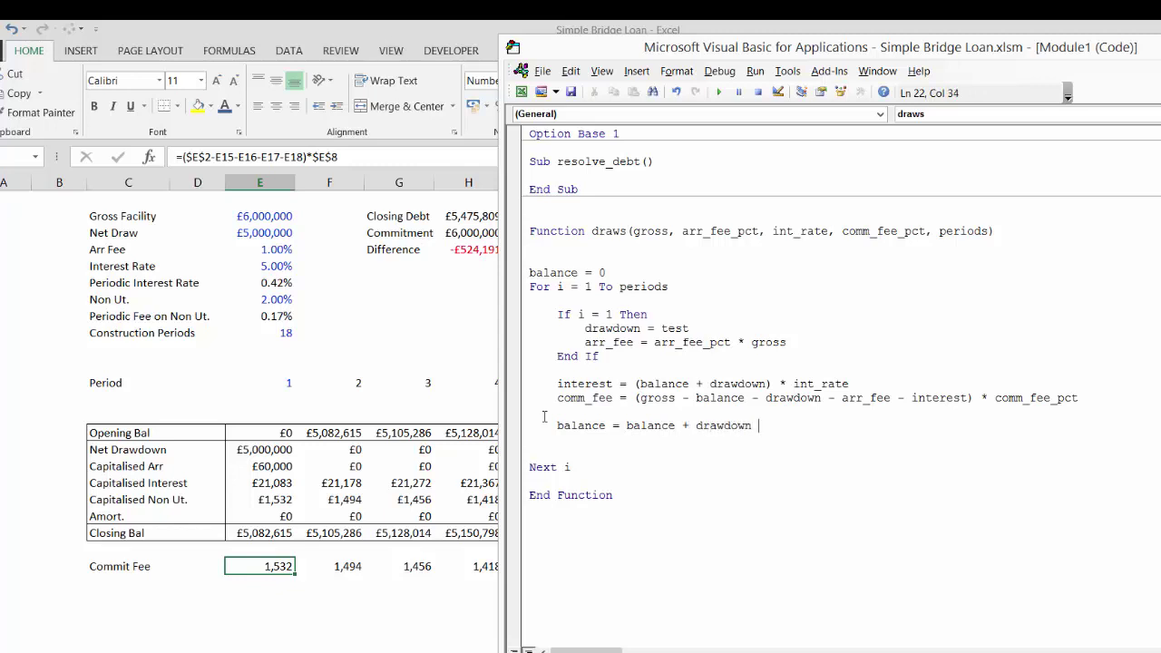
{"action": "type", "text": "+ "}
{"action": "type", "text": "arr_fee"}
{"action": "type", "text": " + "}
{"action": "type", "text": "interest"}
{"action": "type", "text": " +"}
{"action": "type", "text": "("}
{"action": "key", "text": "BackSpace"}
{"action": "type", "text": "com"}
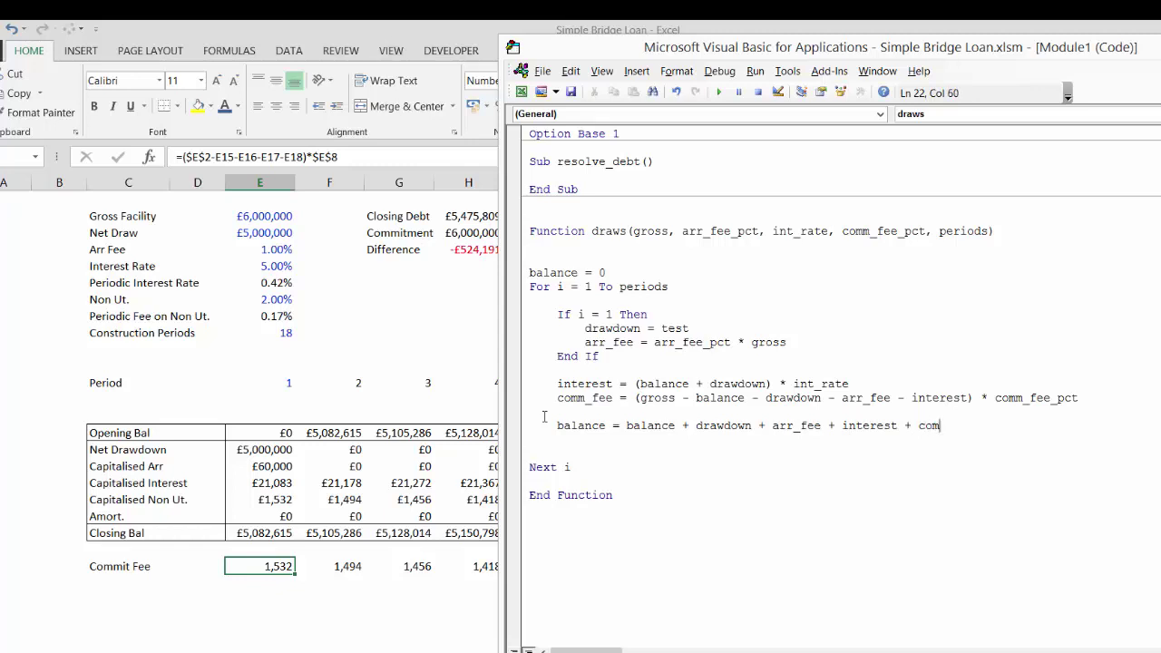
{"action": "type", "text": "m_fee"}
{"action": "key", "text": "Down"}
{"action": "key", "text": "Down"}
{"action": "key", "text": "BackSpace"}
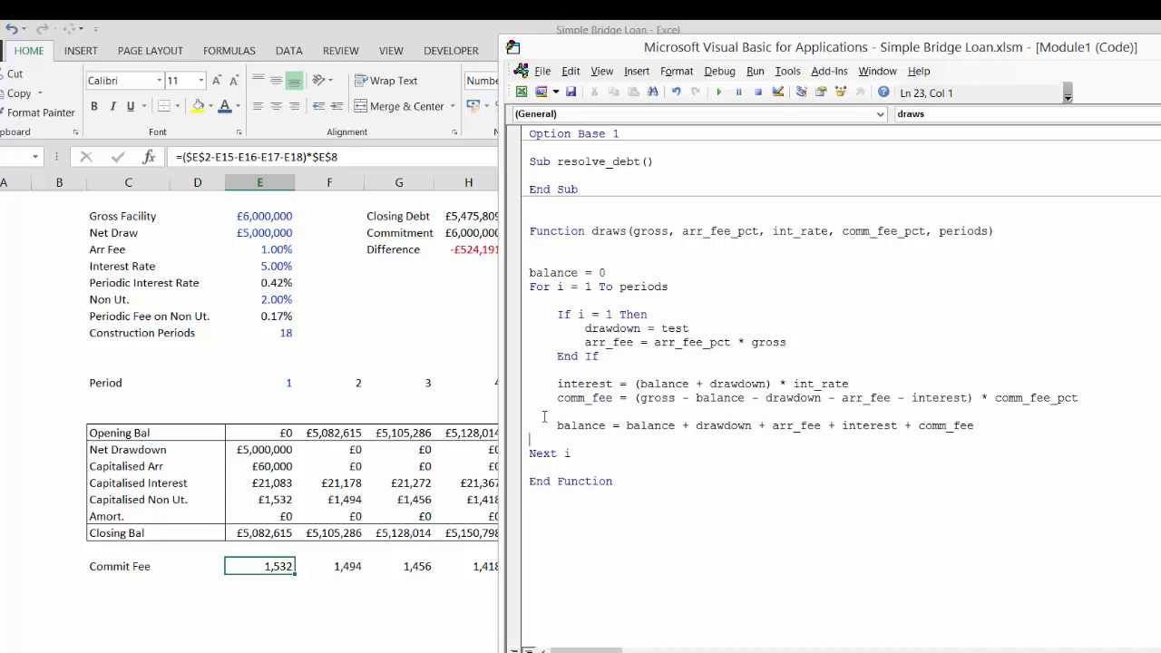
{"action": "key", "text": "Up"}
{"action": "key", "text": "Up"}
{"action": "key", "text": "Up"}
{"action": "key", "text": "Up"}
{"action": "key", "text": "Up"}
{"action": "key", "text": "Up"}
{"action": "key", "text": "Up"}
{"action": "key", "text": "Up"}
{"action": "key", "text": "Up"}
{"action": "key", "text": "Up"}
{"action": "key", "text": "Up"}
{"action": "key", "text": "Up"}
Indent the balance = 0 and For lines, and the If block's drawdown and arr_fee lines
{"action": "key", "text": "Tab"}
{"action": "key", "text": "Down"}
{"action": "key", "text": "Left"}
{"action": "key", "text": "Home"}
{"action": "key", "text": "Tab"}
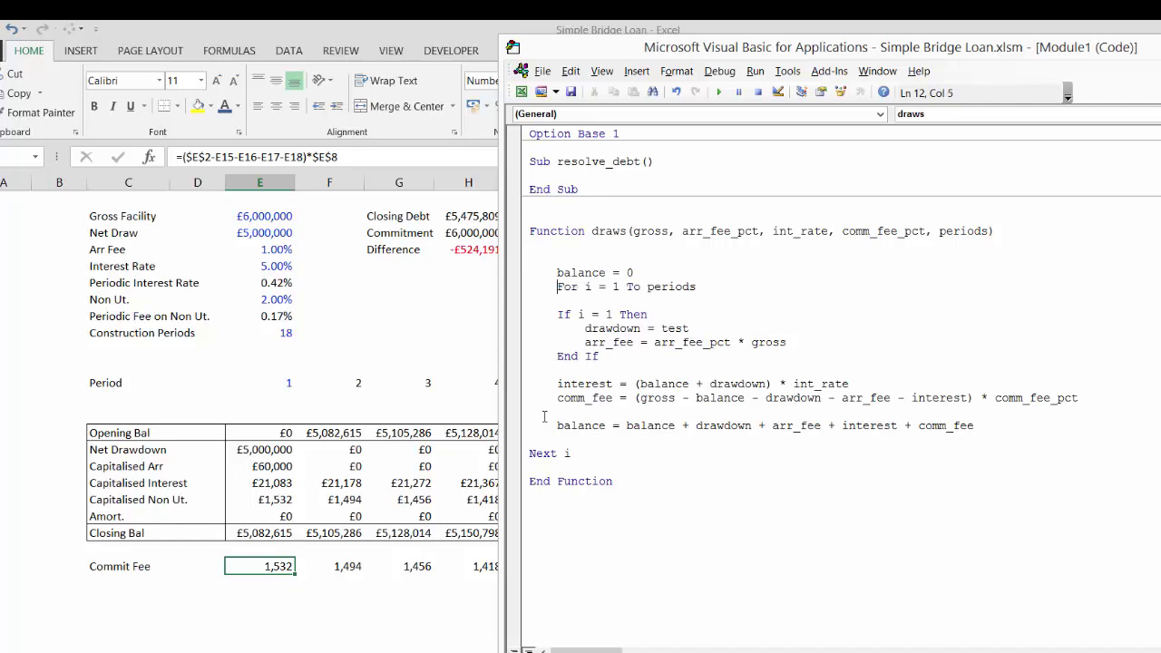
{"action": "key", "text": "Home"}
{"action": "key", "text": "Tab"}
{"action": "key", "text": "Down"}
{"action": "key", "text": "Tab"}
{"action": "key", "text": "Down"}
{"action": "key", "text": "Left"}
{"action": "key", "text": "Tab"}
{"action": "key", "text": "Tab"}
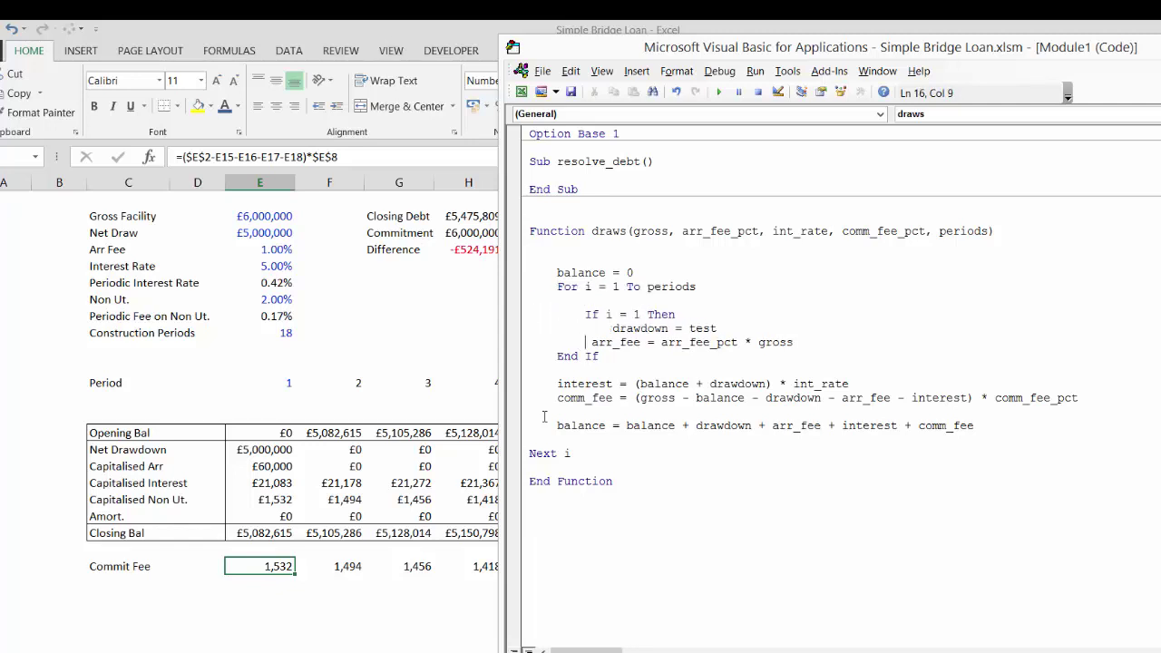
{"action": "key", "text": "BackSpace"}
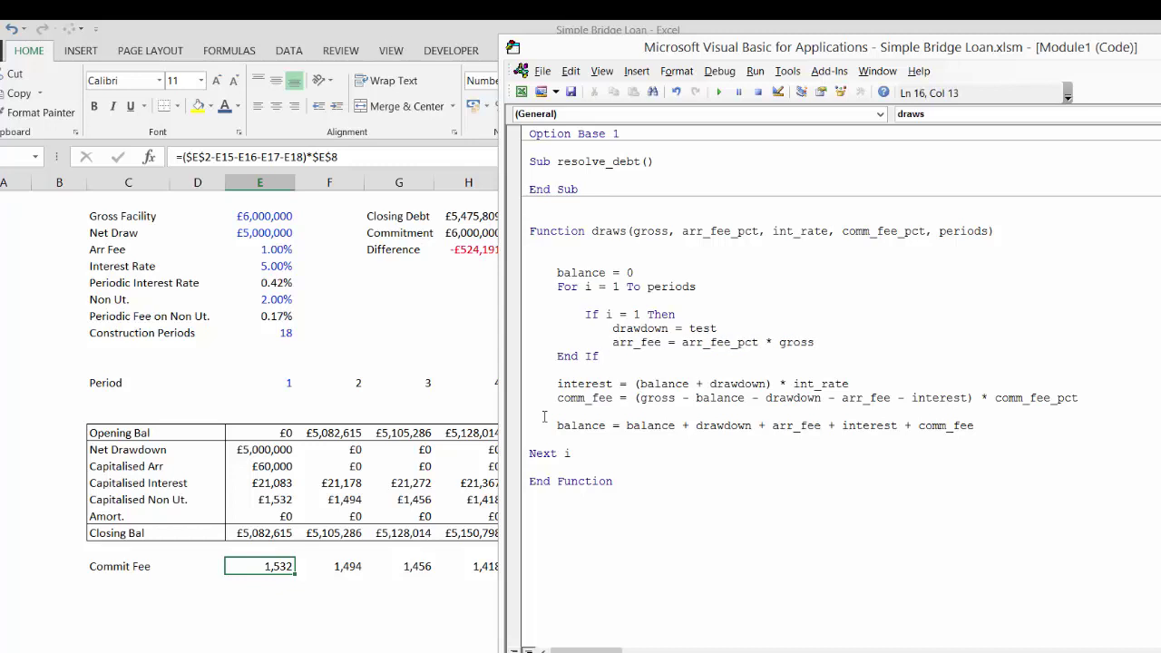
{"action": "key", "text": "Up"}
{"action": "key", "text": "Up"}
{"action": "key", "text": "Up"}
Indent End If, the interest, comm_fee and balance lines and Next i; add a blank line under the Function header
{"action": "key", "text": "Down"}
{"action": "key", "text": "Down"}
{"action": "key", "text": "Down"}
{"action": "key", "text": "Tab"}
{"action": "key", "text": "Down"}
{"action": "key", "text": "Down"}
{"action": "key", "text": "Tab"}
{"action": "key", "text": "Down"}
{"action": "key", "text": "Right"}
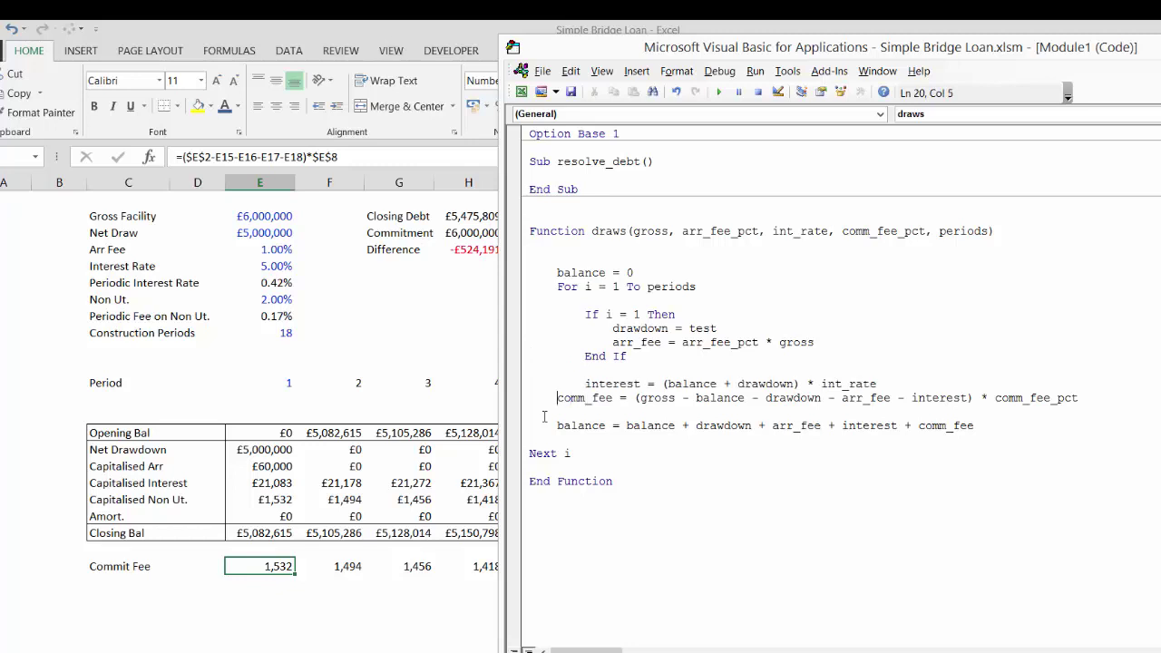
{"action": "key", "text": "Tab"}
{"action": "key", "text": "Down"}
{"action": "key", "text": "Down"}
{"action": "key", "text": "Tab"}
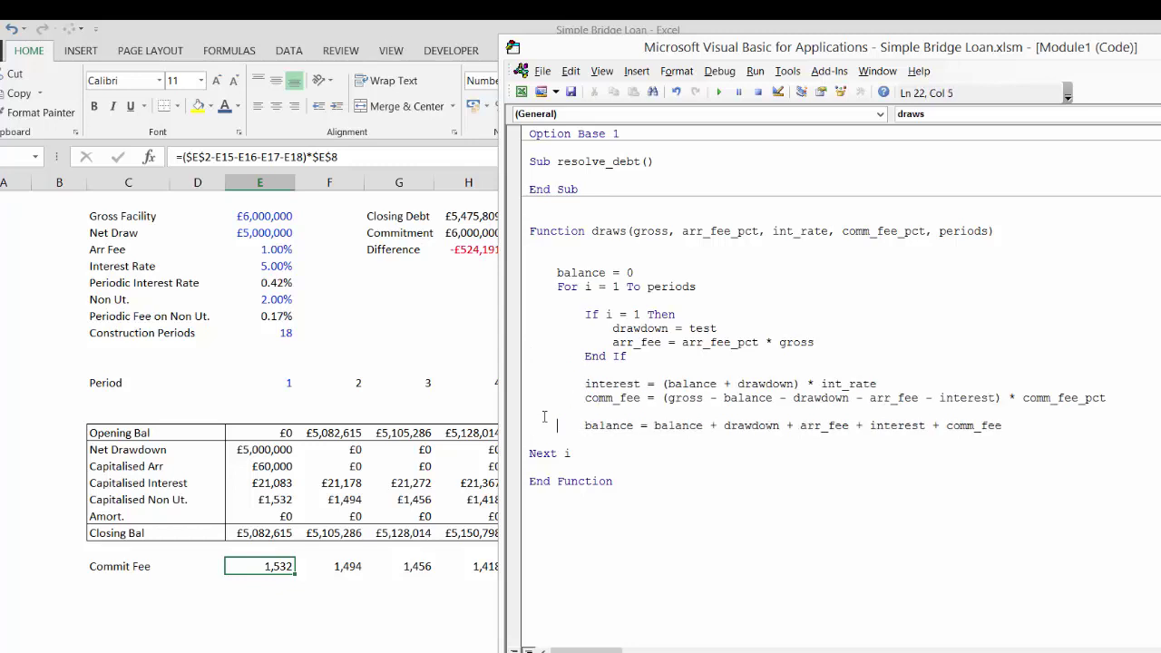
{"action": "key", "text": "Down"}
{"action": "key", "text": "Down"}
{"action": "key", "text": "Tab"}
{"action": "key", "text": "Up"}
{"action": "key", "text": "Up"}
{"action": "key", "text": "Up"}
{"action": "key", "text": "Up"}
{"action": "key", "text": "Up"}
{"action": "key", "text": "Up"}
{"action": "key", "text": "Up"}
{"action": "key", "text": "Up"}
{"action": "key", "text": "Up"}
{"action": "key", "text": "Up"}
{"action": "key", "text": "Up"}
{"action": "key", "text": "Up"}
{"action": "key", "text": "Up"}
{"action": "key", "text": "Up"}
{"action": "key", "text": "Return"}
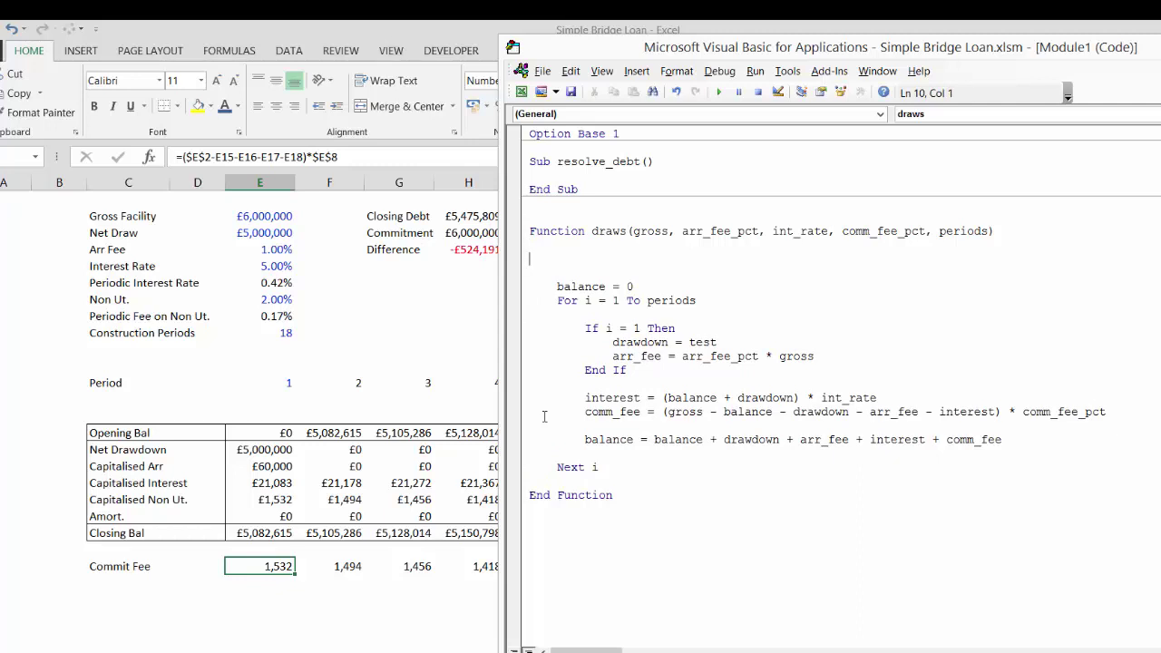
Add Start = 0 and finish = gross under the Function line, renaming the reserved word end to finish
{"action": "type", "text": "start = 0"}
{"action": "key", "text": "Return"}
{"action": "type", "text": "end = "}
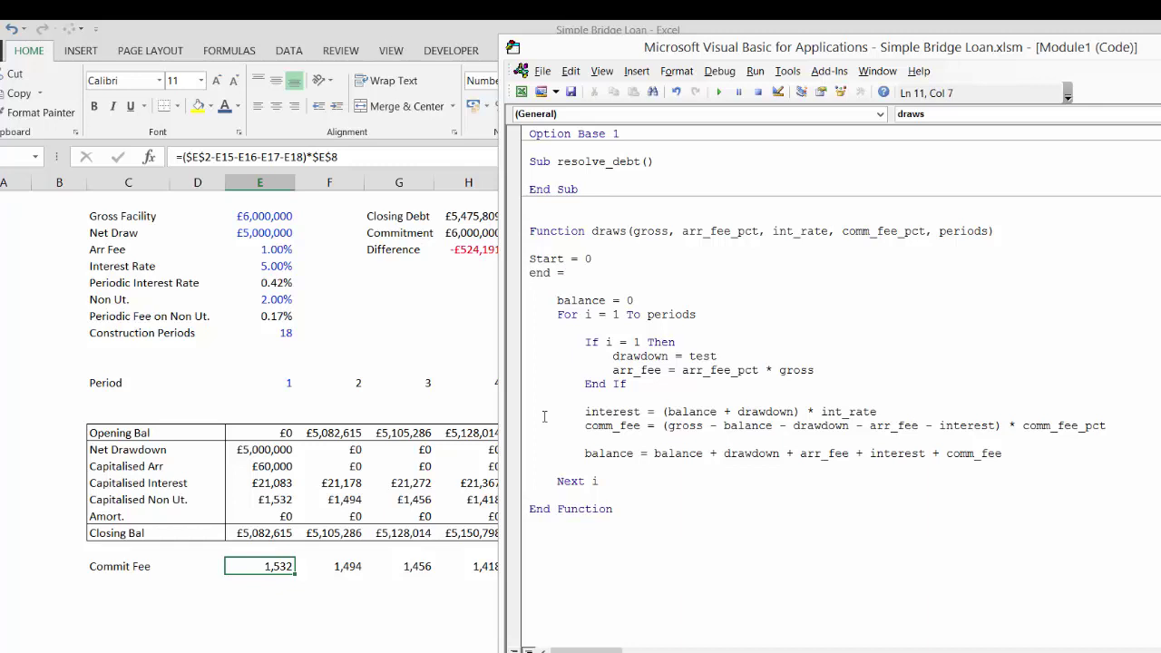
{"action": "type", "text": "gross"}
{"action": "key", "text": "Return"}
{"action": "key", "text": "Return"}
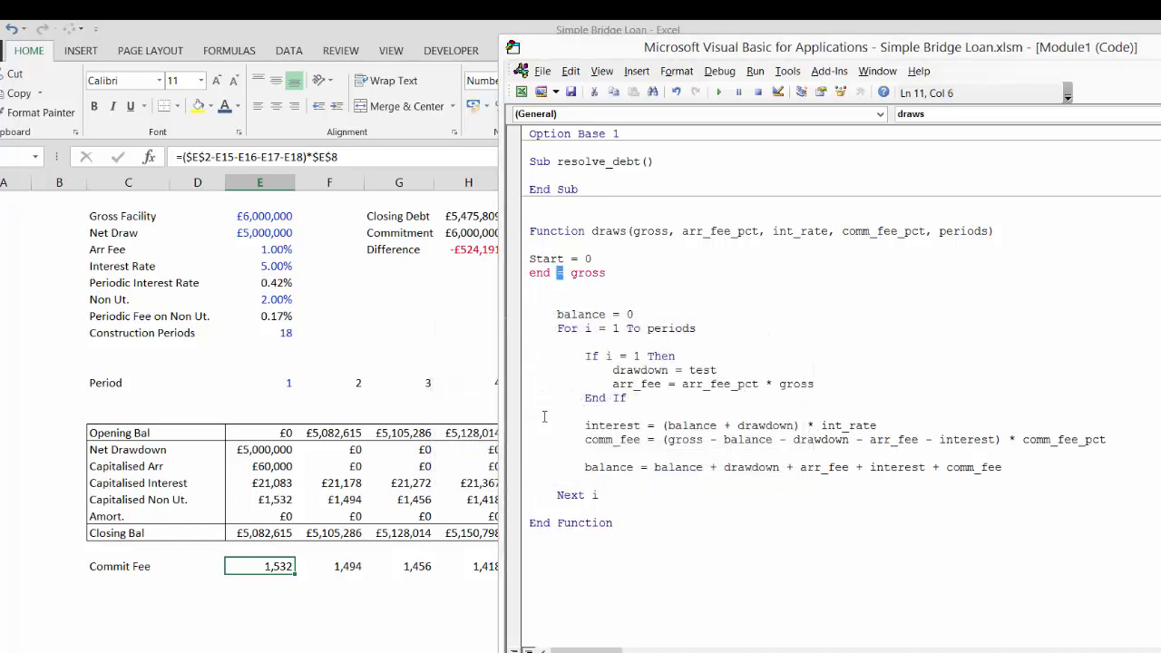
{"action": "key", "text": "Left"}
{"action": "key", "text": "Left"}
{"action": "key", "text": "Left"}
{"action": "type", "text": "finish"}
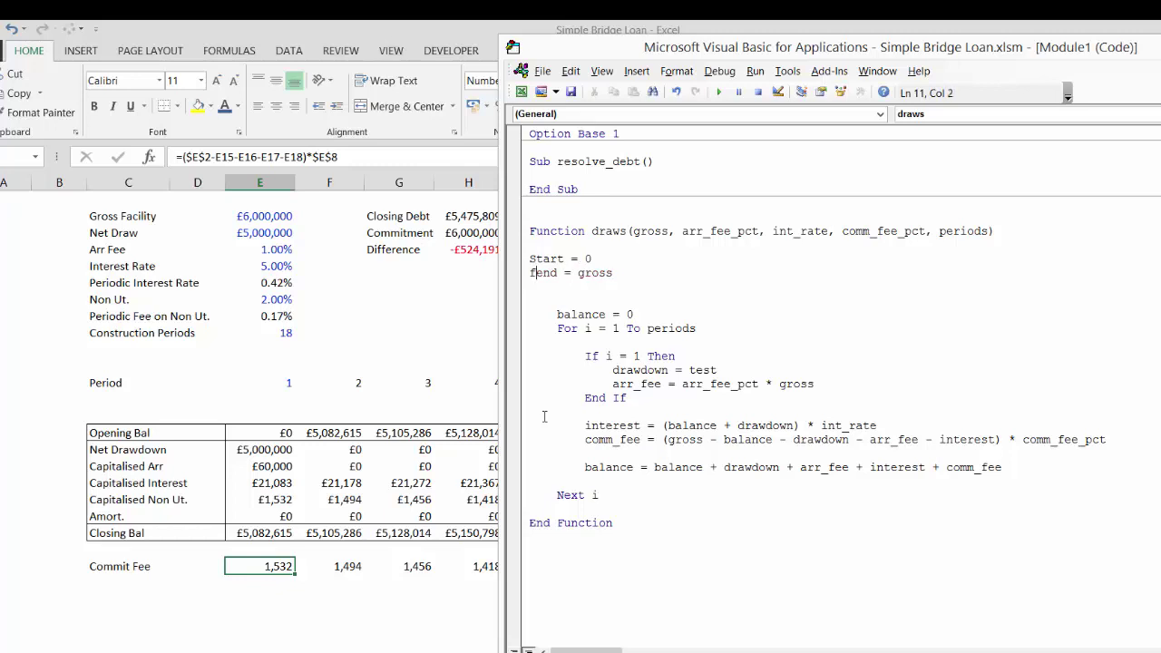
{"action": "key", "text": "Delete"}
{"action": "key", "text": "Delete"}
{"action": "key", "text": "Delete"}
{"action": "key", "text": "Down"}
{"action": "key", "text": "Return"}
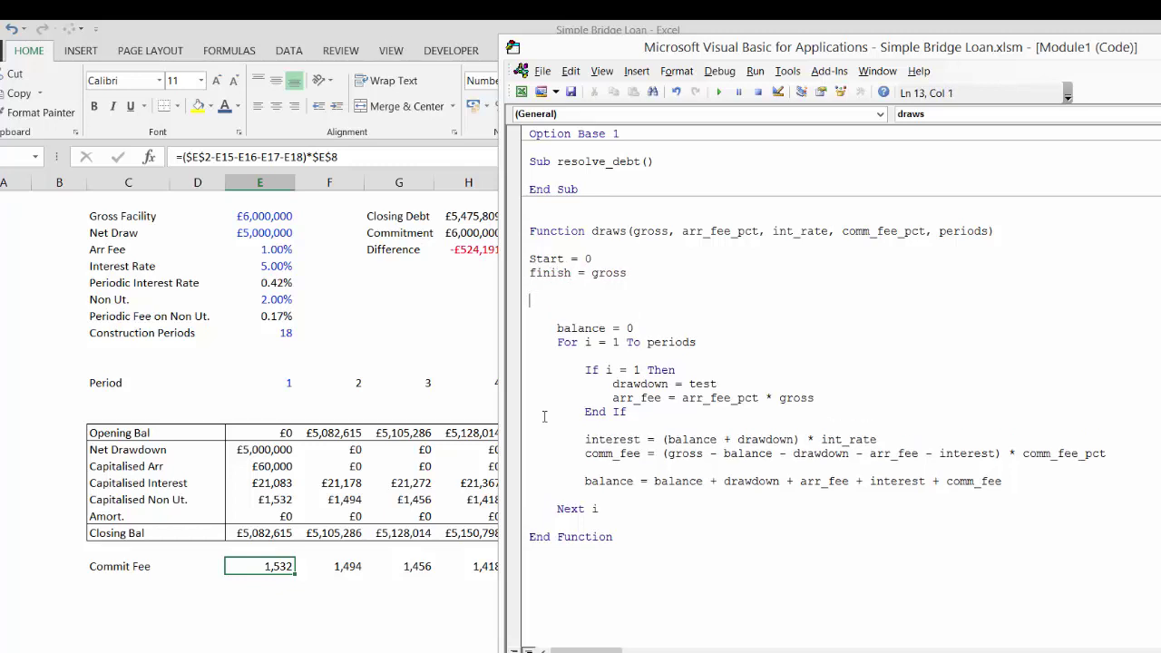
{"action": "key", "text": "Up"}
Add the increment line incr = (finish - Start) / 10
{"action": "type", "text": "incr = (finish-start)/10"}
{"action": "key", "text": "Return"}
{"action": "key", "text": "Return"}
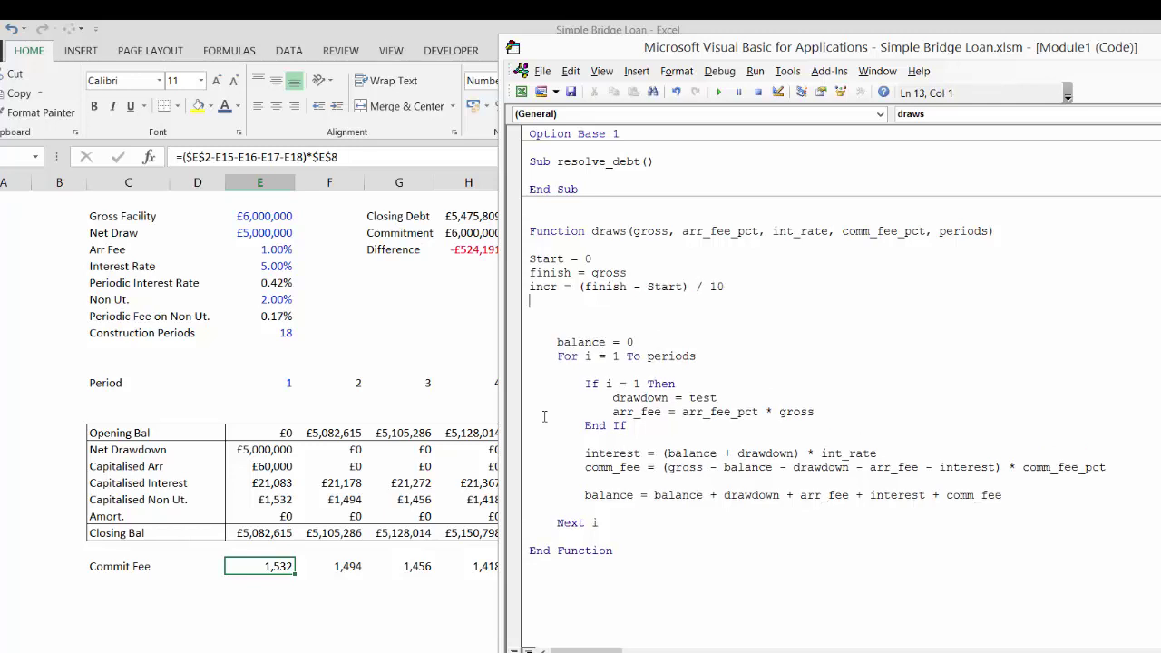
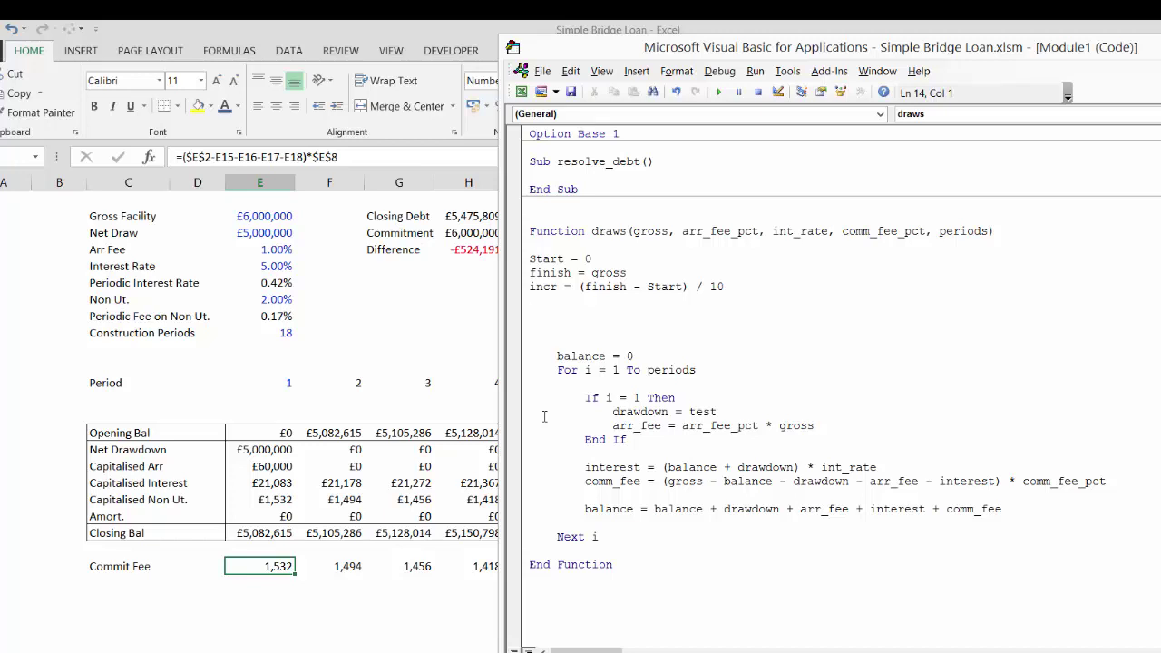
Insert 'For test = Start To finish Step incr' above 'balance = 0' and remove the blank line
{"action": "type", "text": "for test = start to fi"}
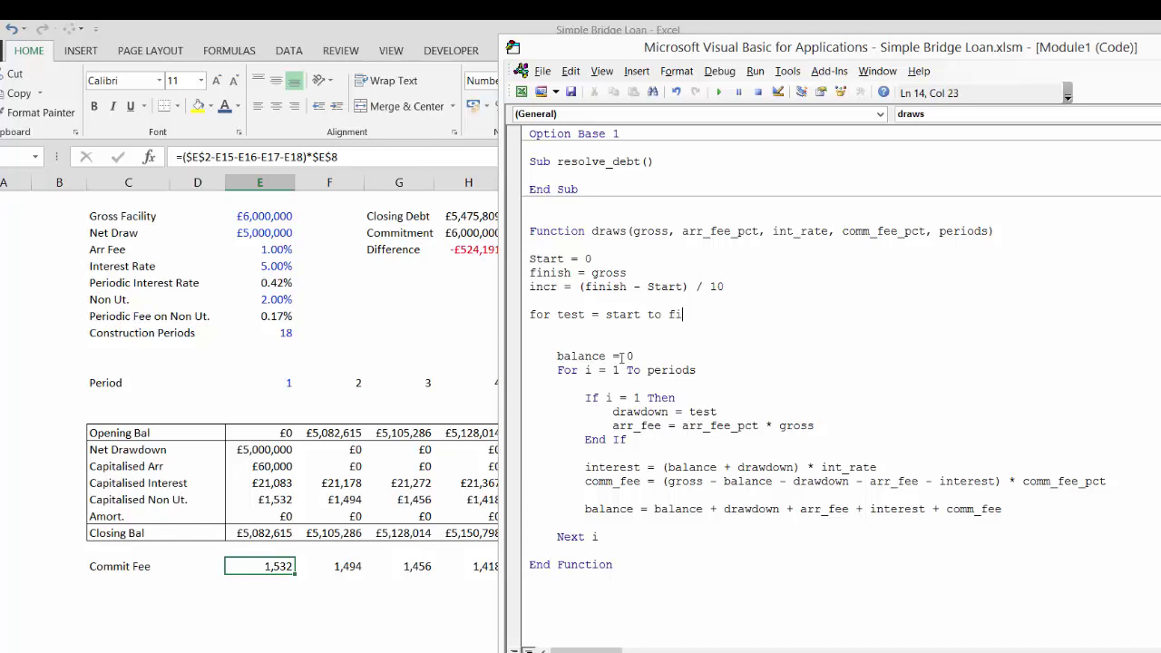
{"action": "type", "text": "ni"}
{"action": "key", "text": "BackSpace"}
{"action": "key", "text": "BackSpace"}
{"action": "key", "text": "BackSpace"}
{"action": "type", "text": "inish step incr"}
{"action": "key", "text": "Down"}
{"action": "key", "text": "Down"}
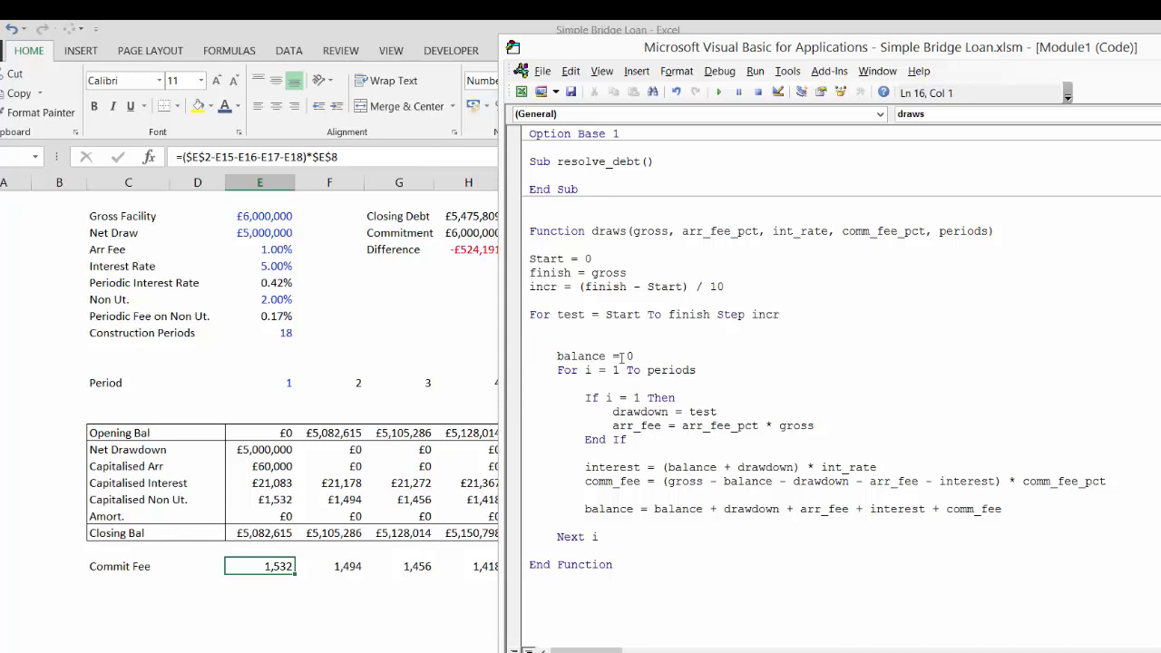
{"action": "key", "text": "Delete"}
{"action": "key", "text": "Down"}
Below 'Next i', start the condition 'If balance > gross'
{"action": "key", "text": "Down"}
{"action": "key", "text": "Down"}
{"action": "key", "text": "Down"}
{"action": "key", "text": "Down"}
{"action": "key", "text": "Down"}
{"action": "key", "text": "Down"}
{"action": "key", "text": "Down"}
{"action": "key", "text": "Down"}
{"action": "key", "text": "Down"}
{"action": "key", "text": "Down"}
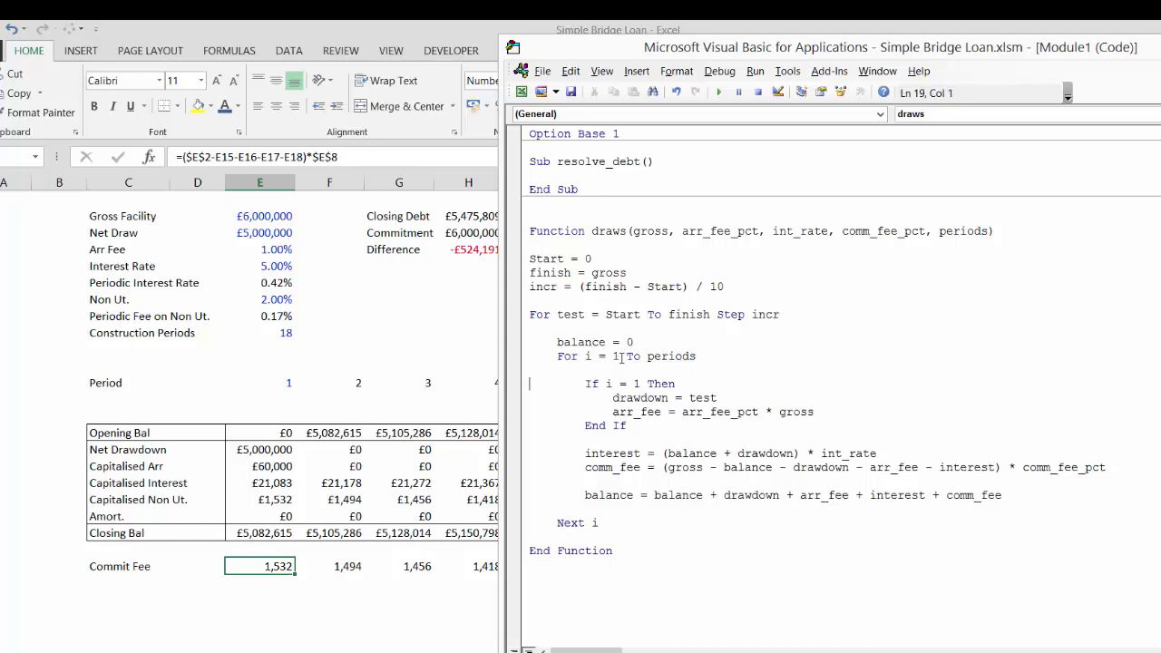
{"action": "key", "text": "Down"}
{"action": "key", "text": "Down"}
{"action": "key", "text": "Down"}
{"action": "key", "text": "Return"}
{"action": "key", "text": "Return"}
{"action": "key", "text": "Return"}
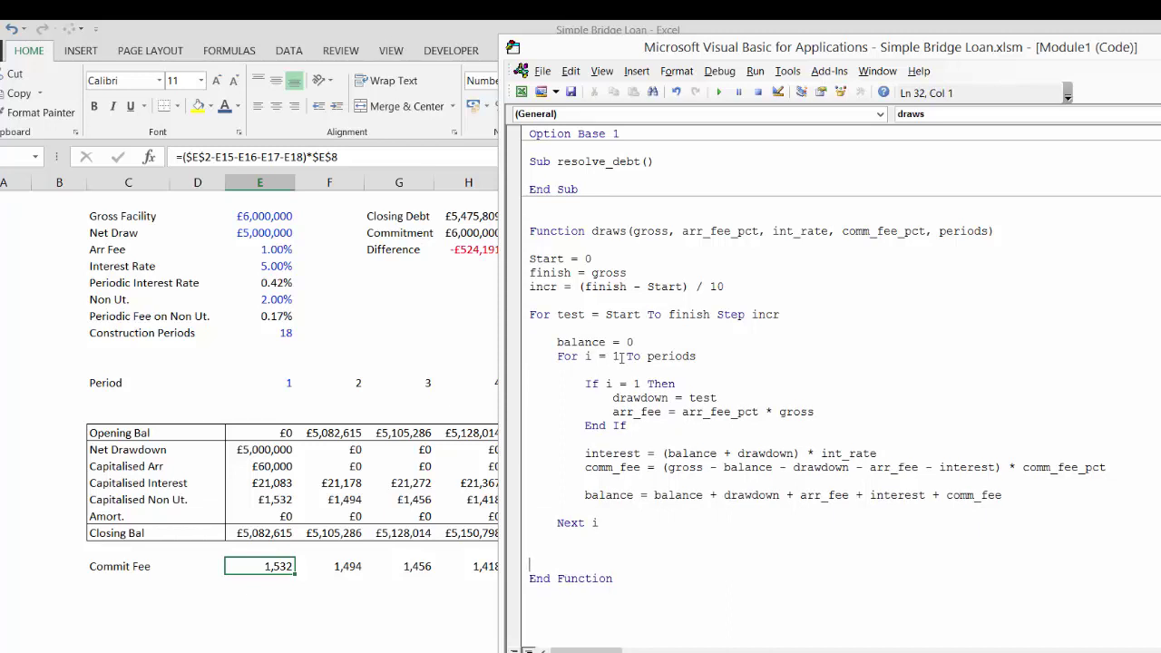
{"action": "key", "text": "Up"}
{"action": "key", "text": "Up"}
{"action": "key", "text": "Up"}
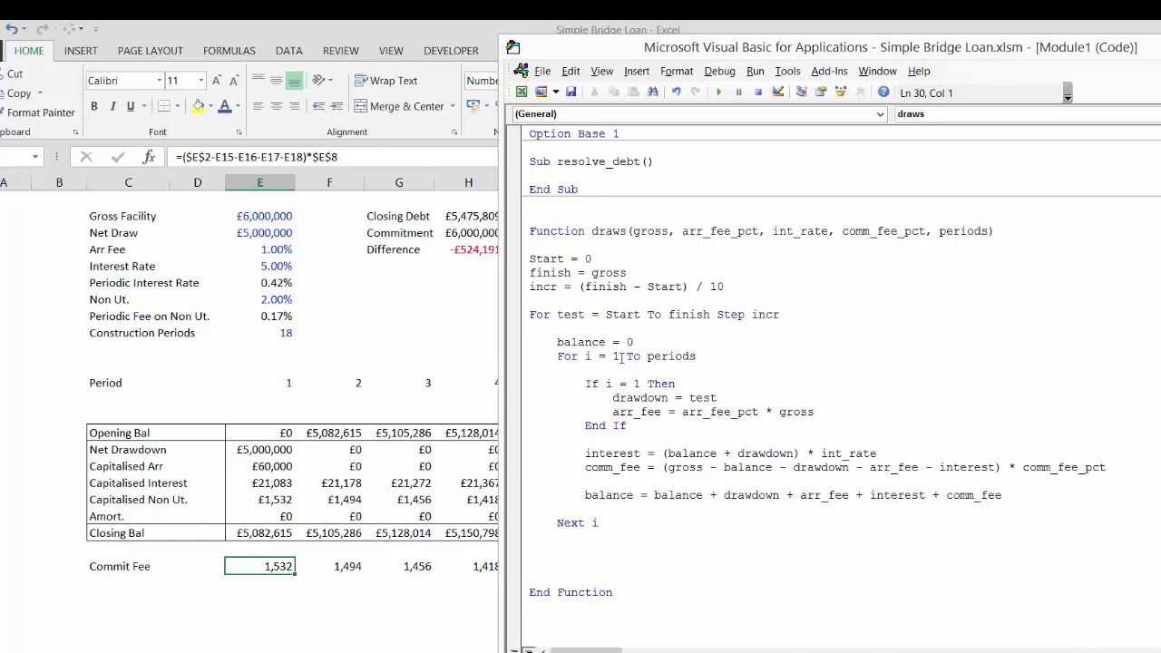
{"action": "key", "text": "Down"}
{"action": "type", "text": "if "}
{"action": "type", "text": "blanc"}
{"action": "key", "text": "BackSpace"}
{"action": "key", "text": "BackSpace"}
{"action": "type", "text": "lance"}
{"action": "key", "text": "BackSpace"}
{"action": "key", "text": "BackSpace"}
{"action": "key", "text": "BackSpace"}
{"action": "key", "text": "BackSpace"}
{"action": "key", "text": "BackSpace"}
{"action": "key", "text": "BackSpace"}
{"action": "type", "text": "alance ?"}
{"action": "key", "text": "BackSpace"}
{"action": "key", "text": "BackSpace"}
{"action": "type", "text": "> gross"}
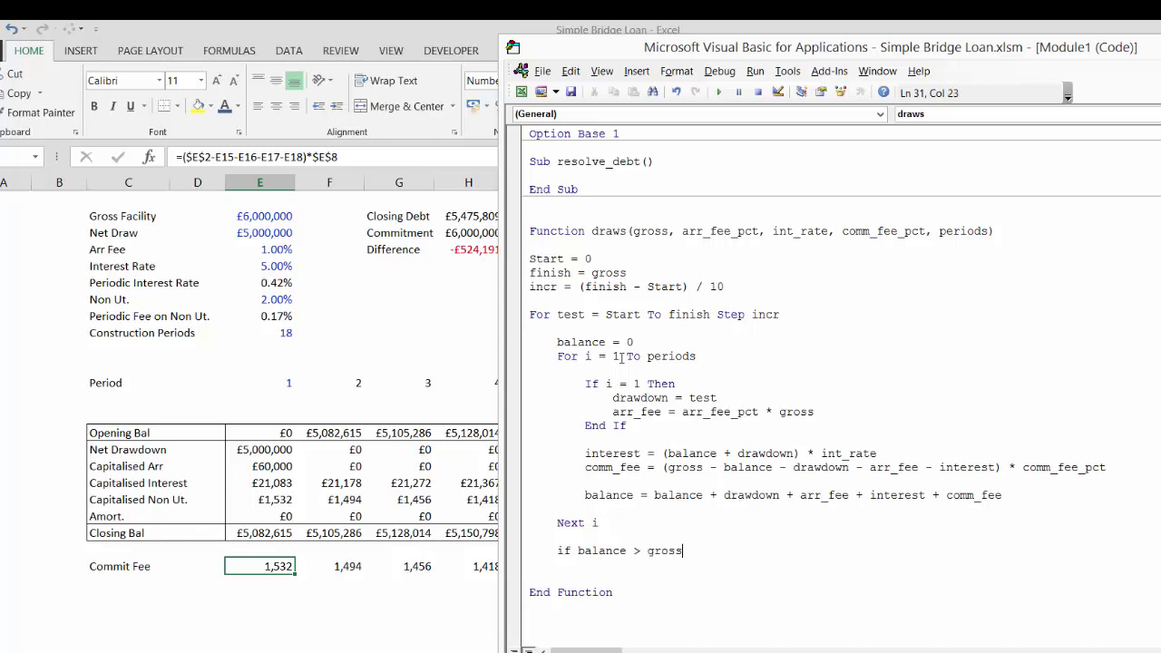
Complete 'If balance > gross Then', dismiss the compile error, and add 'Start = test - incr'
{"action": "key", "text": "Return"}
{"action": "key", "text": "Return"}
{"action": "type", "text": "t"}
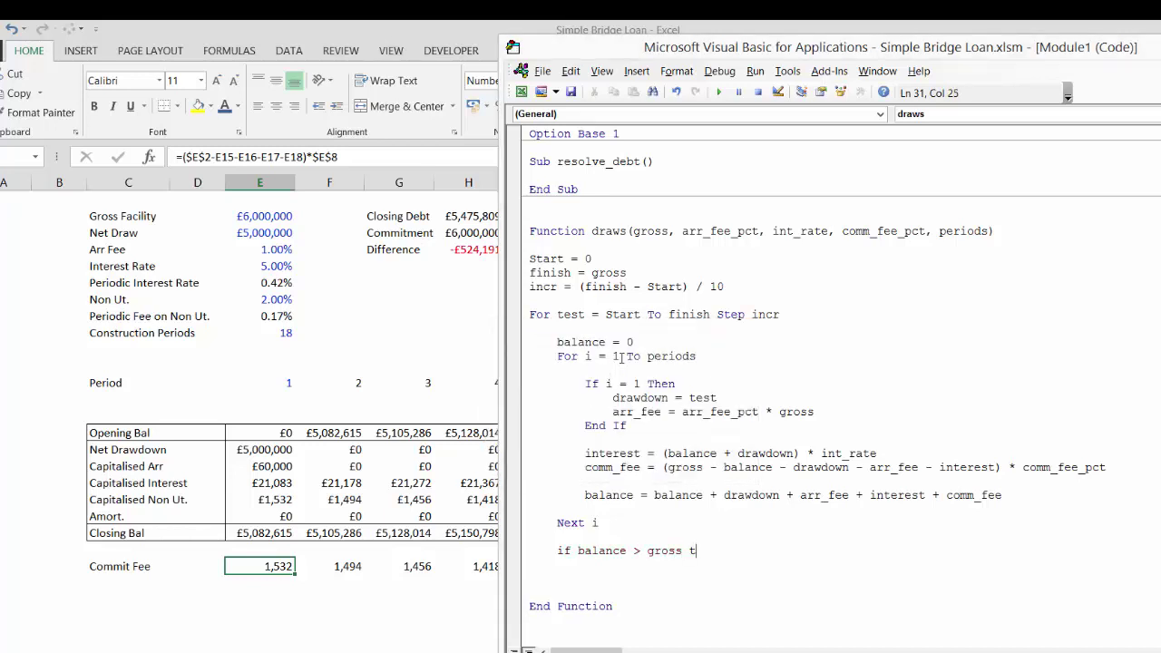
{"action": "type", "text": "hen"}
{"action": "key", "text": "F10"}
{"action": "key", "text": "F10"}
{"action": "key", "text": "Return"}
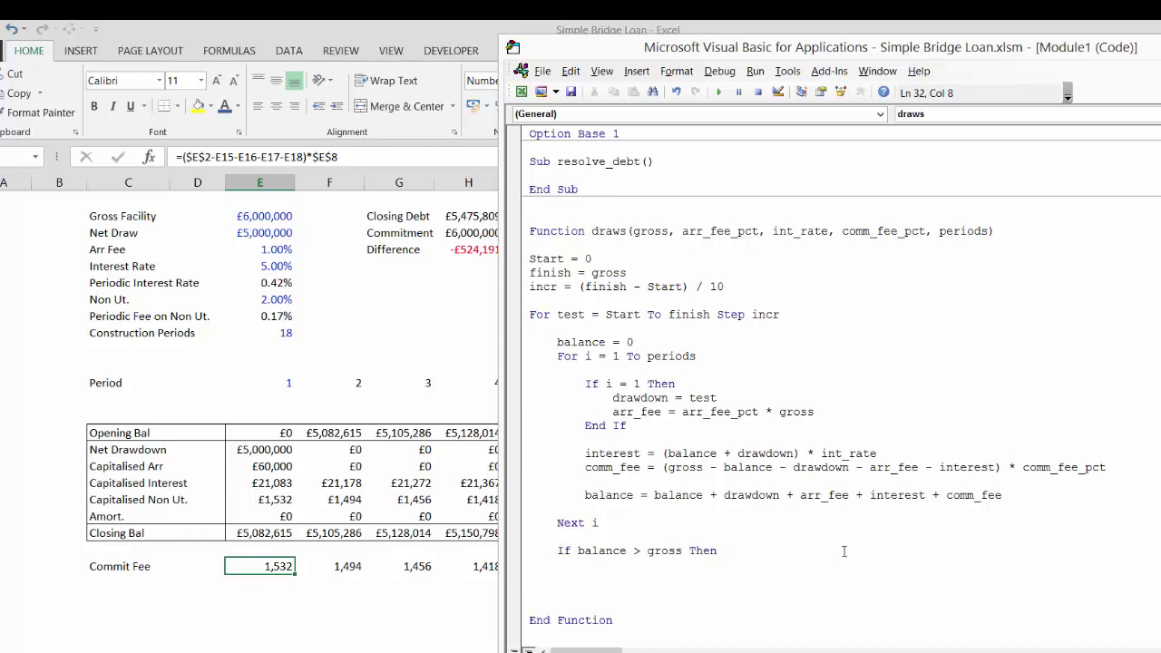
{"action": "type", "text": "start = test - incr"}
{"action": "key", "text": "Return"}
Add 'finish = test', 'incr = (finish-start)/10' and 'GoTo restart:' inside the If block
{"action": "type", "text": "fini"}
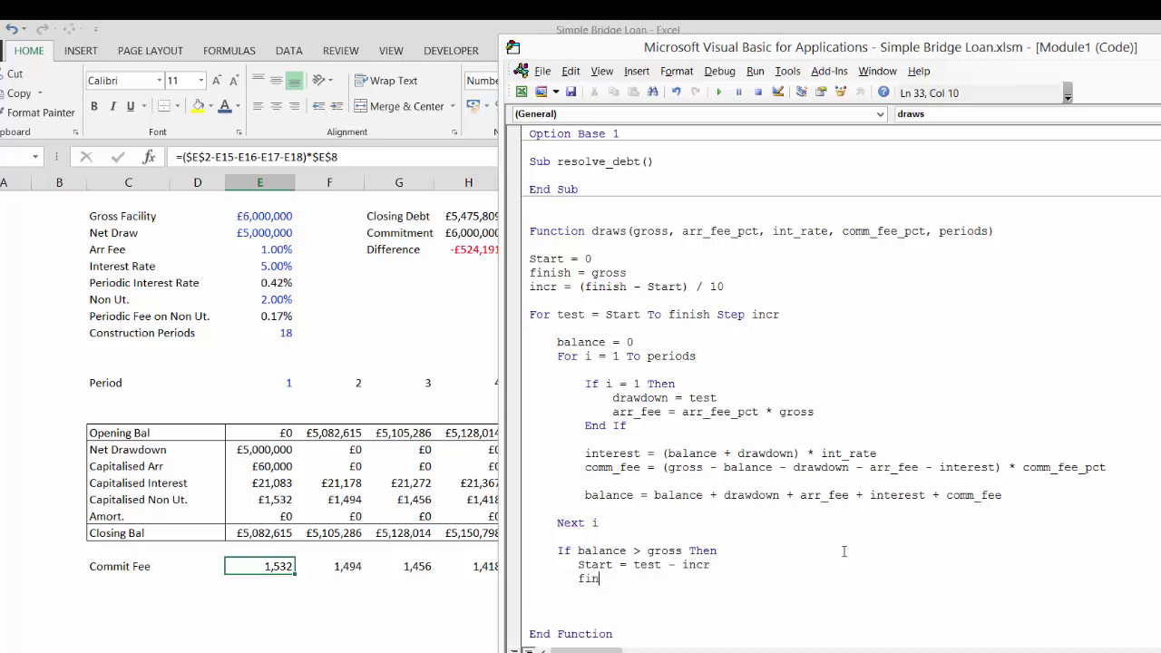
{"action": "key", "text": "BackSpace"}
{"action": "key", "text": "BackSpace"}
{"action": "key", "text": "BackSpace"}
{"action": "type", "text": "inish = test"}
{"action": "key", "text": "Return"}
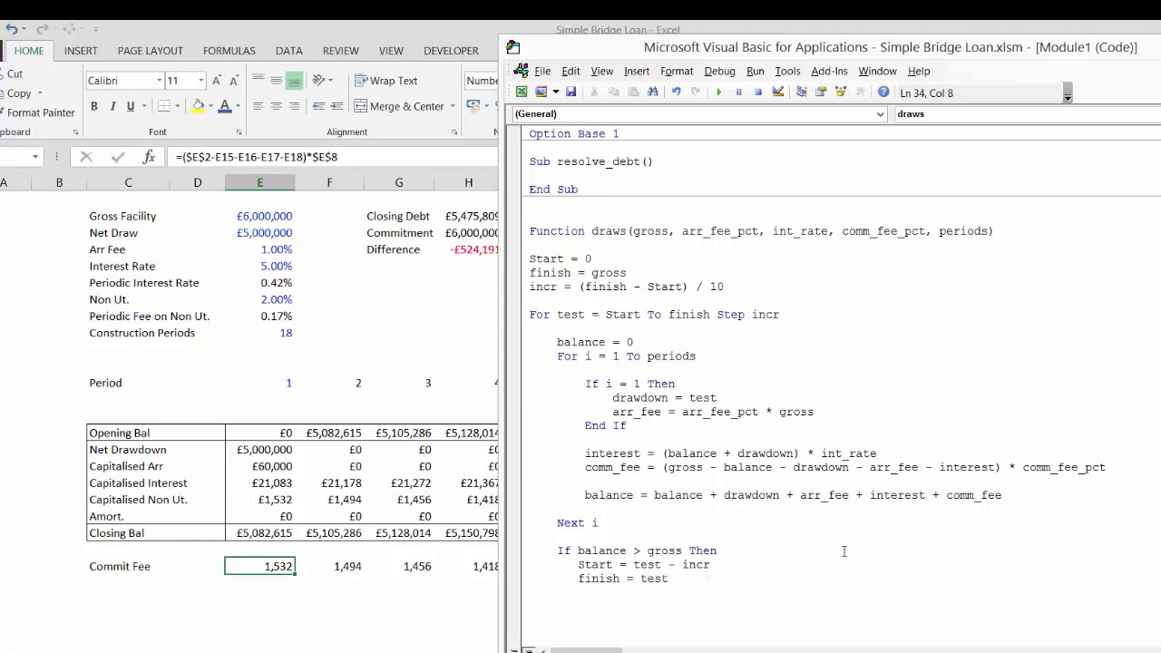
{"action": "type", "text": "incr = (finish-start"}
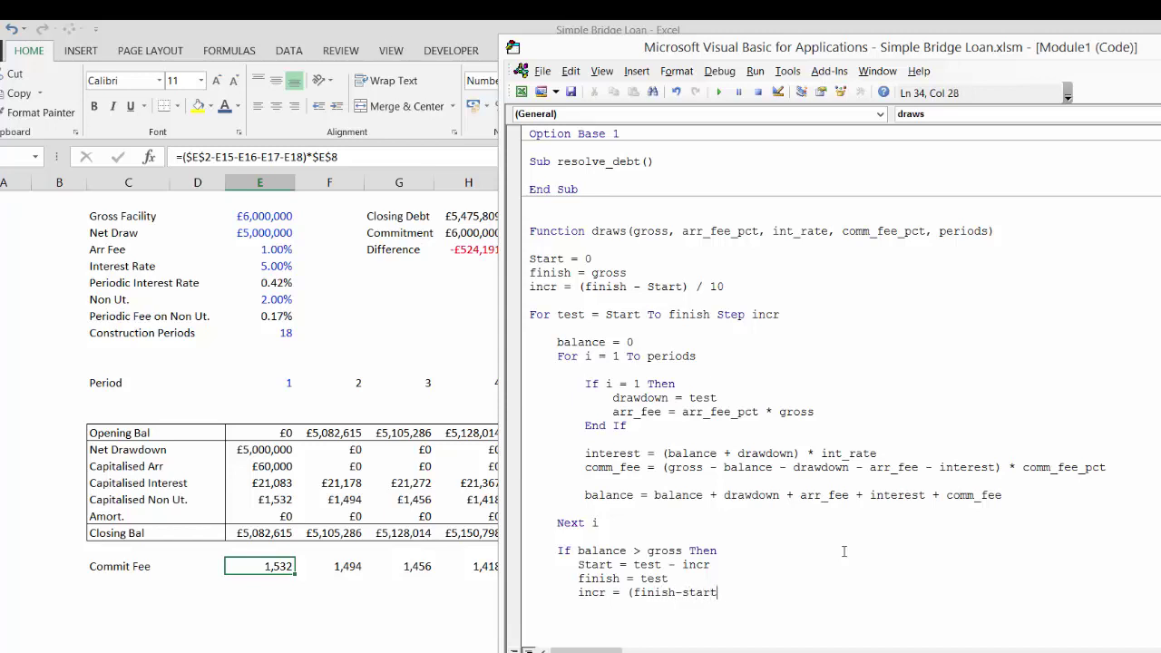
{"action": "type", "text": ")/10"}
{"action": "key", "text": "Return"}
{"action": "type", "text": "goto "}
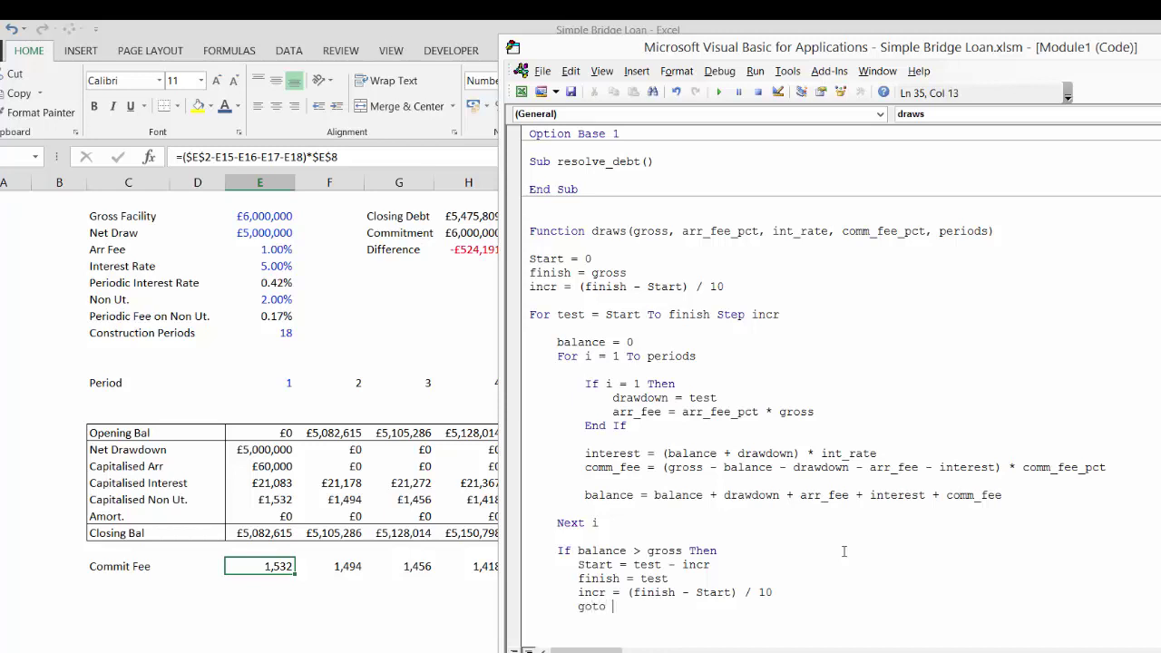
{"action": "type", "text": "restart:"}
{"action": "key", "text": "Up"}
{"action": "key", "text": "Up"}
{"action": "key", "text": "Up"}
{"action": "key", "text": "Up"}
{"action": "key", "text": "Up"}
{"action": "key", "text": "Up"}
{"action": "key", "text": "Up"}
{"action": "key", "text": "Up"}
{"action": "key", "text": "Up"}
{"action": "key", "text": "Up"}
{"action": "key", "text": "Up"}
{"action": "key", "text": "Up"}
{"action": "key", "text": "Up"}
{"action": "key", "text": "Up"}
{"action": "key", "text": "Up"}
{"action": "key", "text": "Up"}
{"action": "key", "text": "Up"}
{"action": "key", "text": "Up"}
{"action": "key", "text": "Up"}
{"action": "key", "text": "Up"}
{"action": "key", "text": "Up"}
{"action": "key", "text": "Up"}
Add a 'restart:' label on a new line above the For test loop
{"action": "key", "text": "Return"}
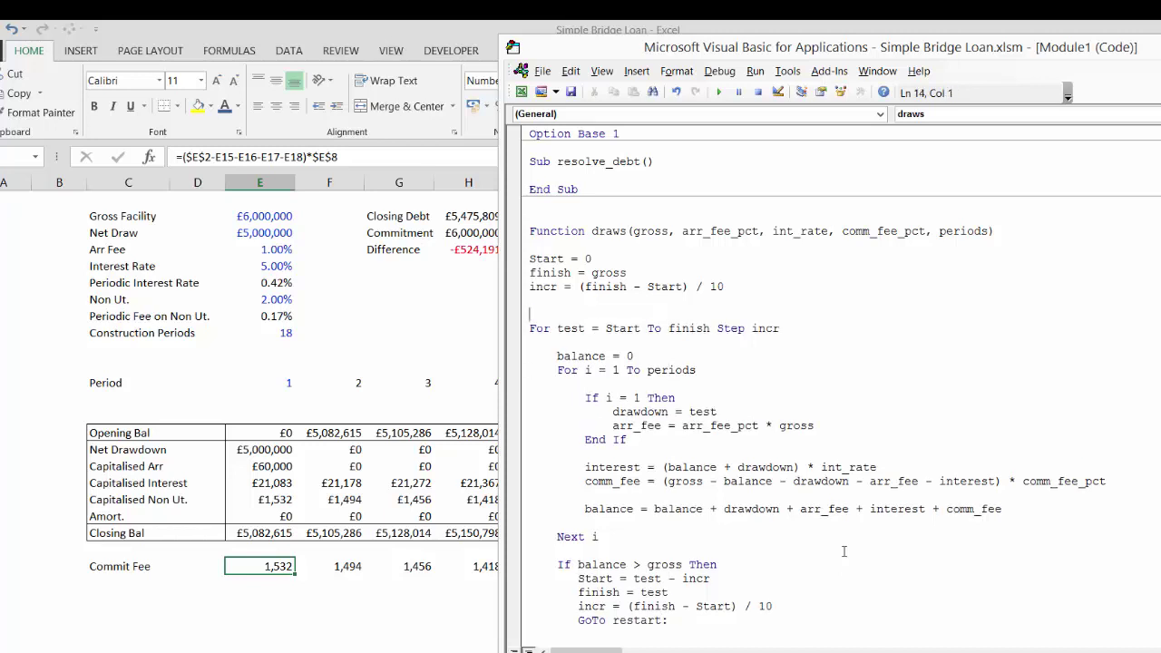
{"action": "key", "text": "Up"}
{"action": "key", "text": "Down"}
{"action": "key", "text": "Up"}
{"action": "key", "text": "Return"}
{"action": "type", "text": "resta"}
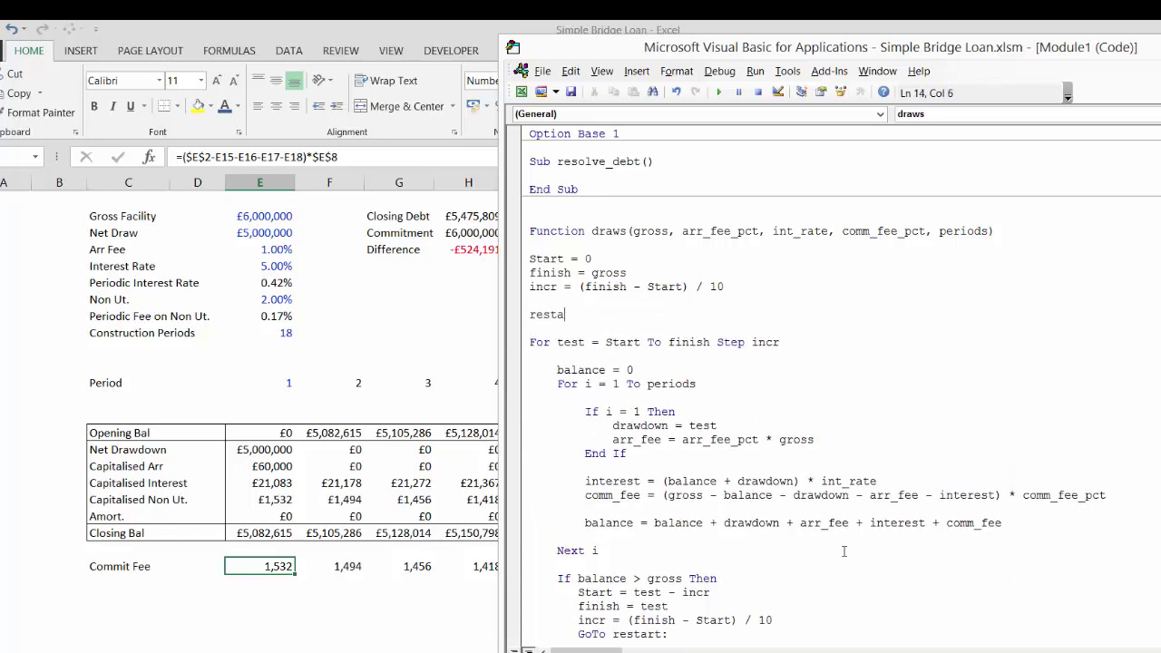
{"action": "type", "text": "rt:"}
Close the balance check block with 'End If' under 'GoTo restart:'
{"action": "key", "text": "Down"}
{"action": "key", "text": "Down"}
{"action": "key", "text": "Down"}
{"action": "key", "text": "Down"}
{"action": "key", "text": "Down"}
{"action": "key", "text": "Down"}
{"action": "key", "text": "Down"}
{"action": "key", "text": "Down"}
{"action": "key", "text": "Down"}
{"action": "key", "text": "Down"}
{"action": "key", "text": "Down"}
{"action": "key", "text": "Down"}
{"action": "key", "text": "Down"}
{"action": "key", "text": "Down"}
{"action": "key", "text": "Down"}
{"action": "key", "text": "Down"}
{"action": "key", "text": "Down"}
{"action": "key", "text": "Down"}
{"action": "key", "text": "Down"}
{"action": "key", "text": "Down"}
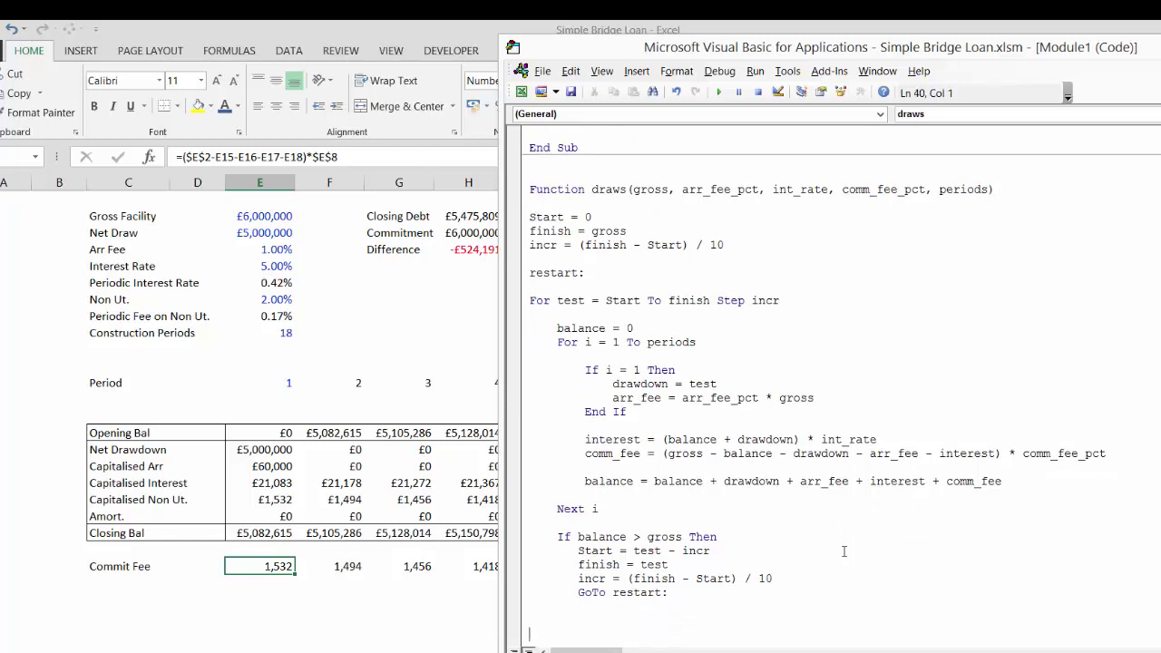
{"action": "key", "text": "Up"}
{"action": "key", "text": "Up"}
{"action": "key", "text": "Tab"}
{"action": "type", "text": "en"}
{"action": "key", "text": "BackSpace"}
{"action": "key", "text": "BackSpace"}
{"action": "type", "text": "endif"}
{"action": "key", "text": "Return"}
Add 'If (Abs(balanc - gross)) < .001 Then GoTo end2:' above 'GoTo restart:' and check the compile-error help
{"action": "key", "text": "Down"}
{"action": "key", "text": "Down"}
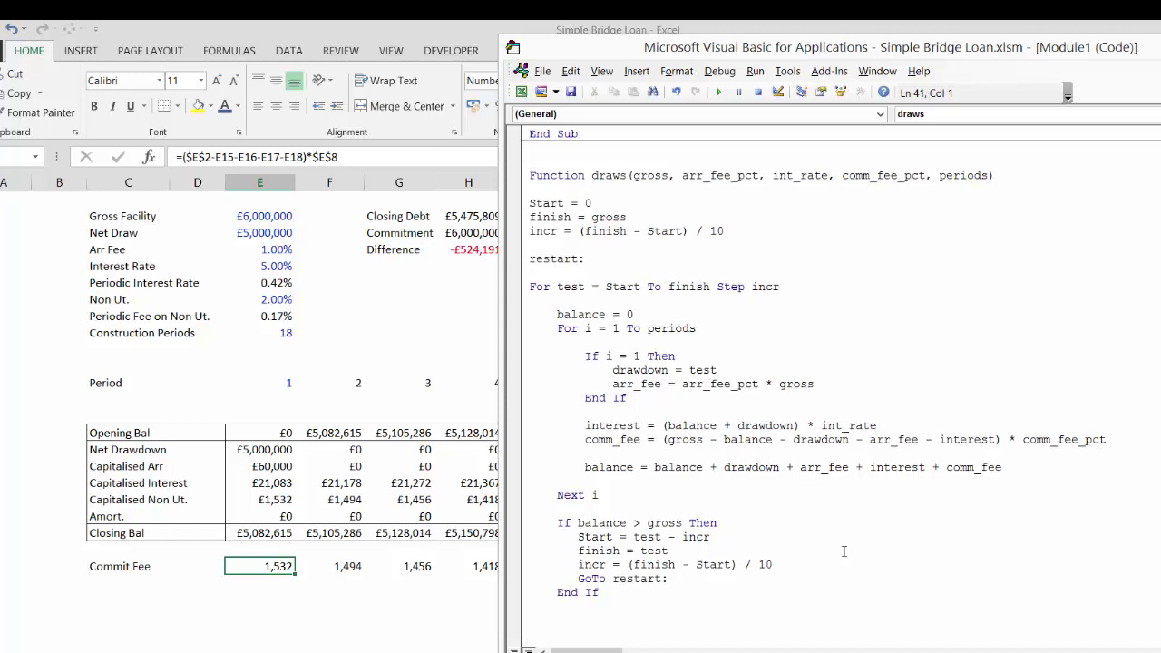
{"action": "key", "text": "Up"}
{"action": "key", "text": "Up"}
{"action": "key", "text": "Up"}
{"action": "key", "text": "Up"}
{"action": "key", "text": "Up"}
{"action": "key", "text": "Up"}
{"action": "key", "text": "Down"}
{"action": "key", "text": "Return"}
{"action": "key", "text": "Return"}
{"action": "key", "text": "Up"}
{"action": "key", "text": "Up"}
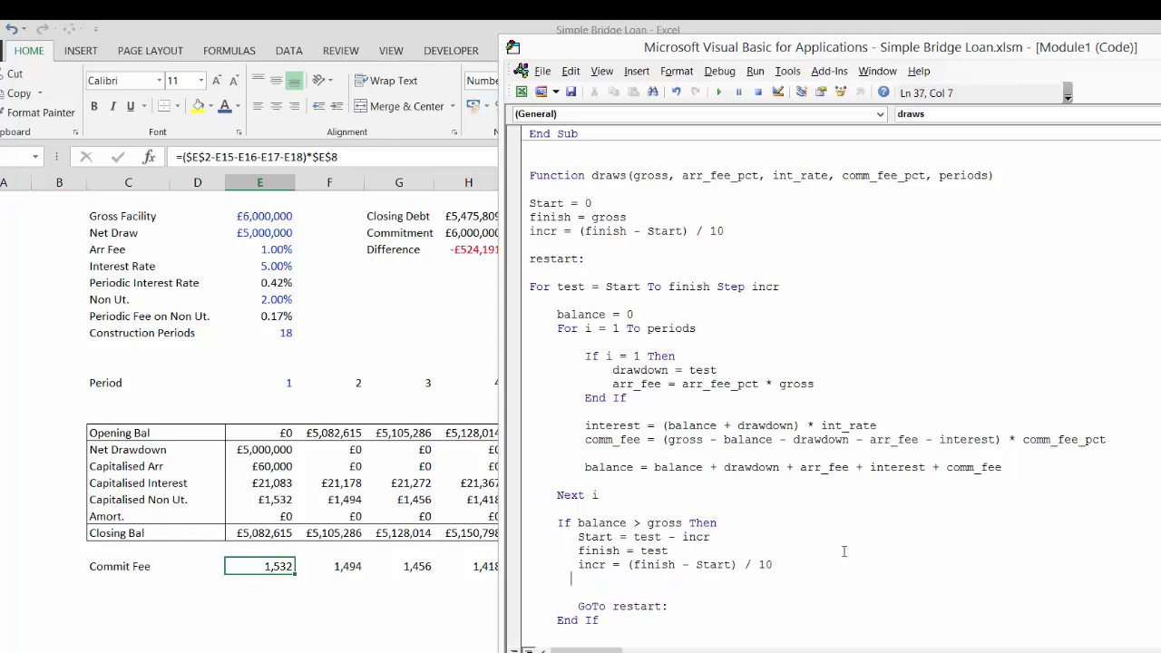
{"action": "type", "text": "if(abs(valanc"}
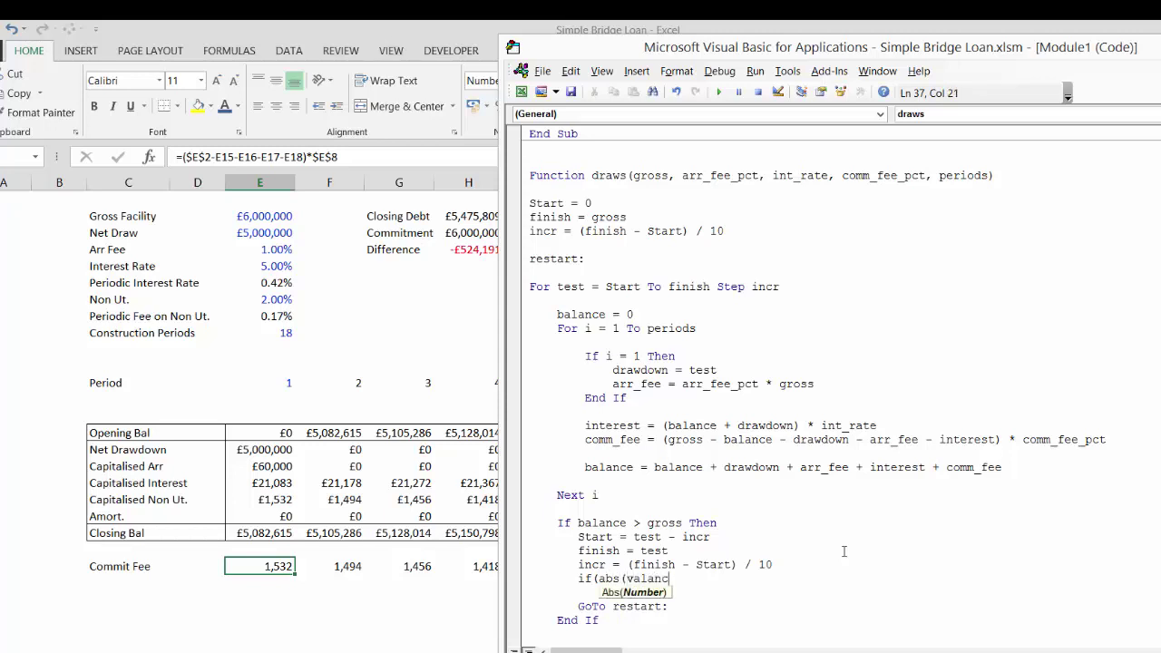
{"action": "key", "text": "BackSpace"}
{"action": "key", "text": "BackSpace"}
{"action": "key", "text": "BackSpace"}
{"action": "key", "text": "BackSpace"}
{"action": "key", "text": "BackSpace"}
{"action": "key", "text": "BackSpace"}
{"action": "type", "text": "balanc - gross)"}
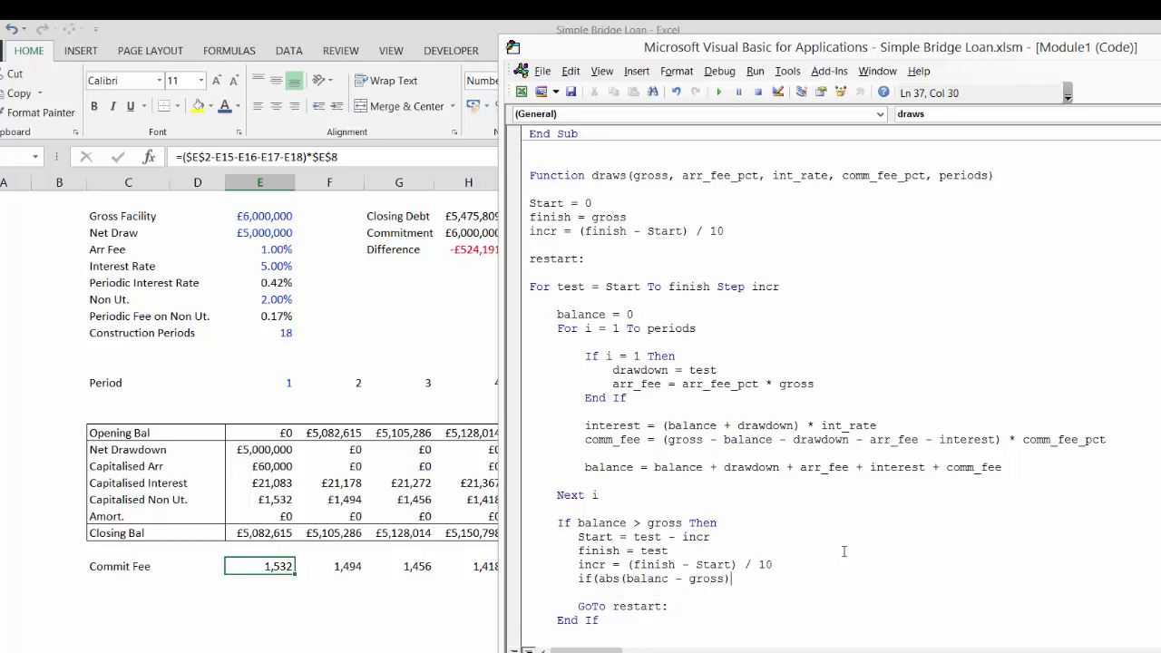
{"action": "type", "text": " < .001 then goto end2:"}
{"action": "key", "text": "Down"}
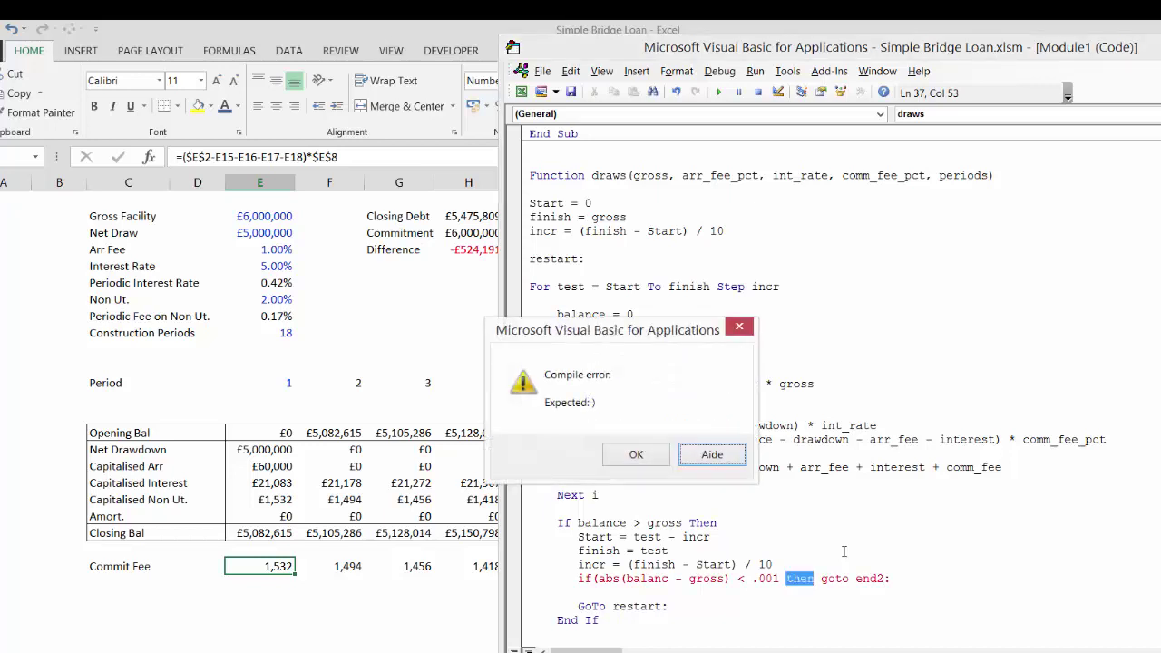
{"action": "key", "text": "Return"}
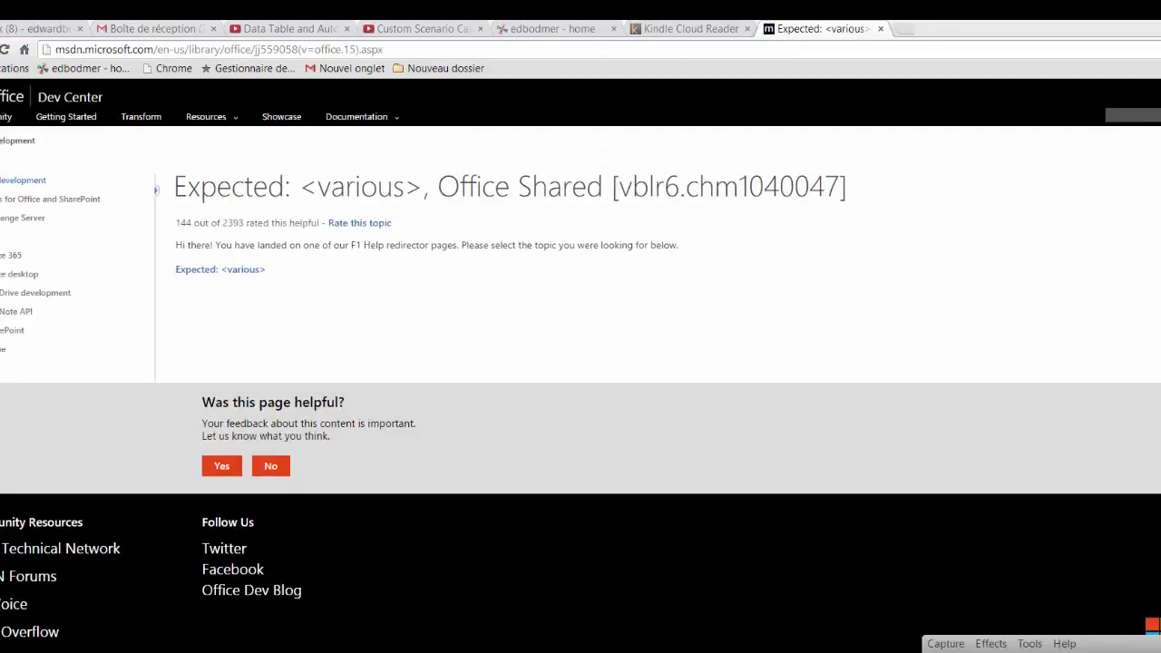
{"action": "key", "text": "alt+Tab"}
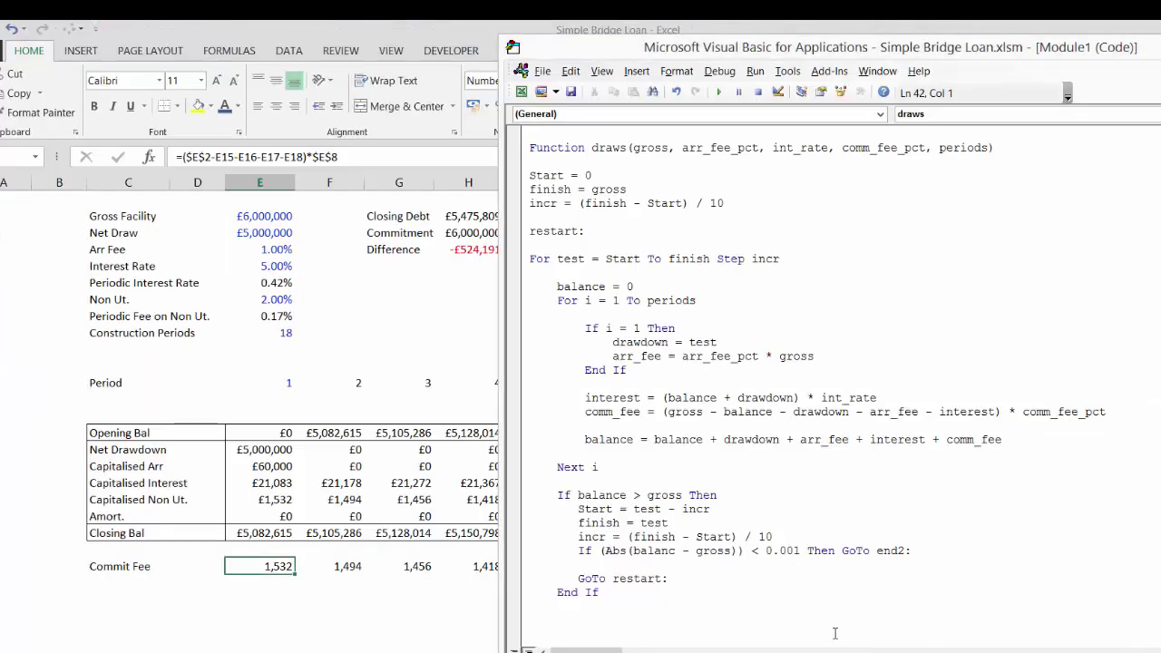
Add the 'end1:' label and 'draws = test' at the end of the function
{"action": "type", "text": "end1:"}
{"action": "key", "text": "Return"}
{"action": "type", "text": "draws = test"}
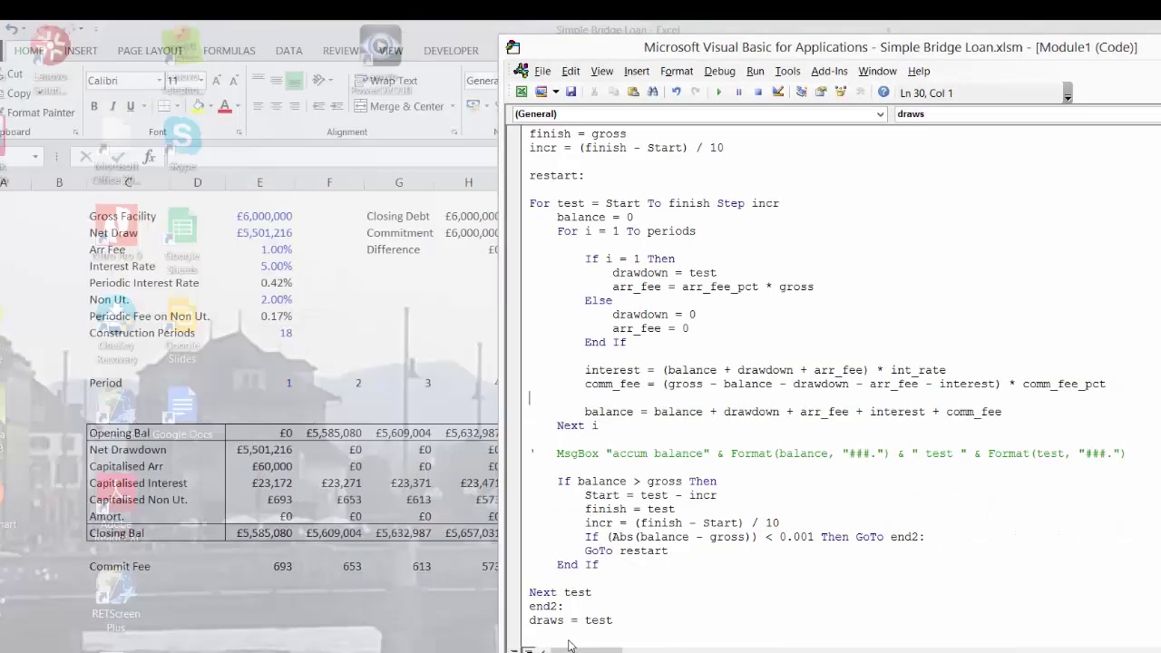
Bring the VBA editor forward and review the interest, fee and If/Else lines of the loop
{"action": "left_click", "coordinate": [569, 644]}
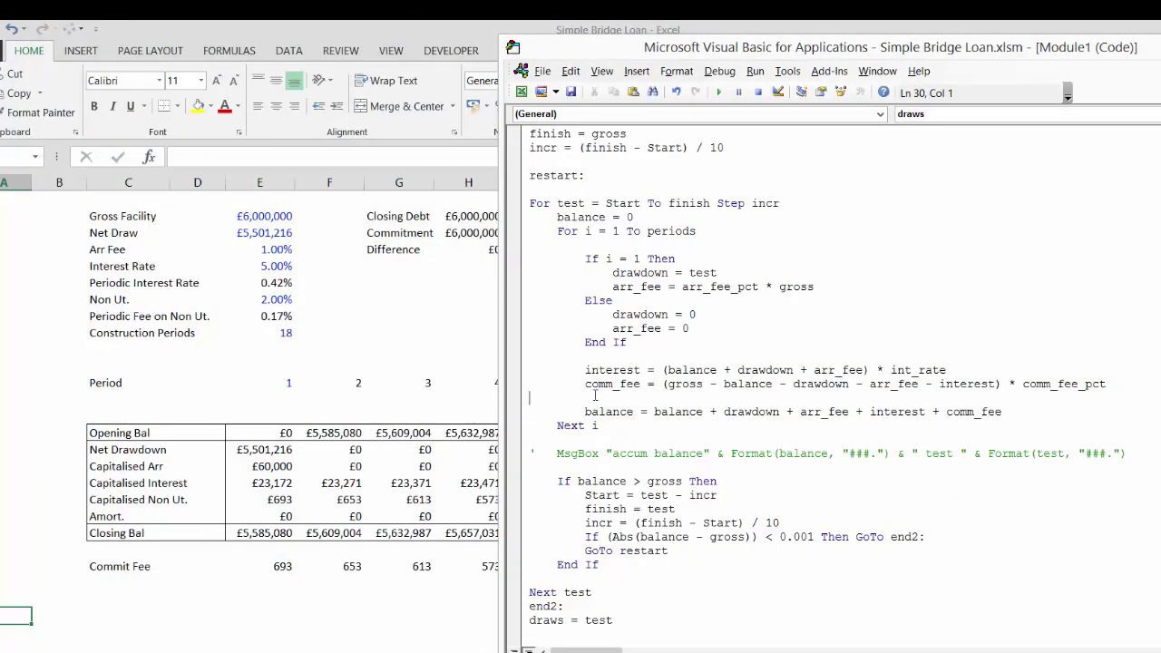
{"action": "left_click", "coordinate": [778, 370]}
{"action": "key", "text": "Down"}
{"action": "key", "text": "Left"}
{"action": "key", "text": "Left"}
{"action": "key", "text": "Left"}
{"action": "key", "text": "Left"}
{"action": "key", "text": "Left"}
{"action": "key", "text": "Left"}
{"action": "key", "text": "Left"}
{"action": "key", "text": "Left"}
{"action": "key", "text": "Up"}
{"action": "key", "text": "Up"}
{"action": "key", "text": "Up"}
{"action": "key", "text": "Up"}
{"action": "key", "text": "Up"}
{"action": "key", "text": "Up"}
{"action": "key", "text": "Up"}
{"action": "key", "text": "Down"}
{"action": "key", "text": "Down"}
{"action": "key", "text": "Home"}
{"action": "key", "text": "Up"}
{"action": "key", "text": "Right"}
{"action": "key", "text": "Down"}
{"action": "key", "text": "Down"}
{"action": "key", "text": "Down"}
{"action": "key", "text": "Up"}
{"action": "key", "text": "Up"}
{"action": "key", "text": "Up"}
Enter =draws(E2;E4;E6;E8;E9) in the Net Draw cell, returning £5,501,216
{"action": "left_click", "coordinate": [260, 229]}
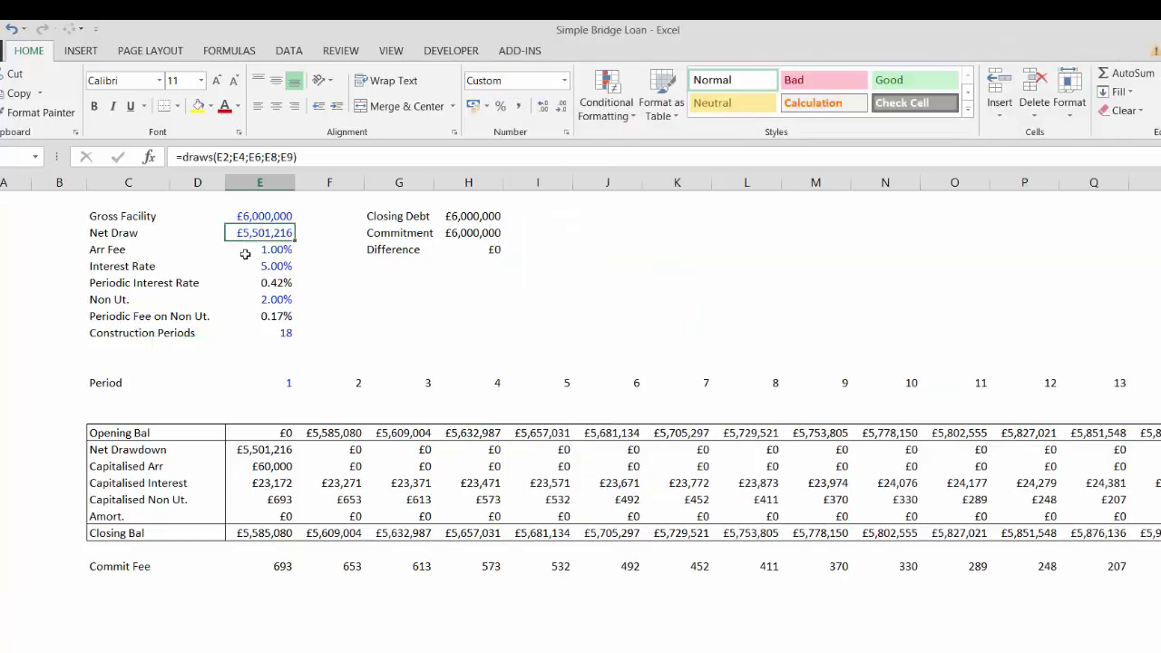
{"action": "type", "text": "=d"}
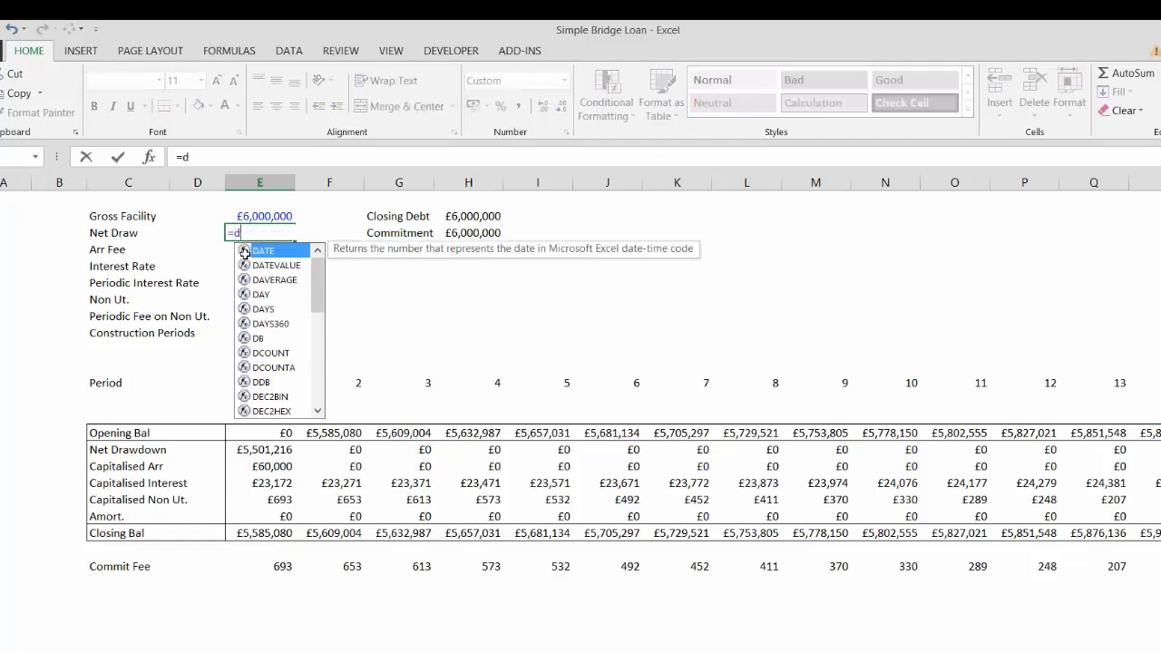
{"action": "type", "text": "raw"}
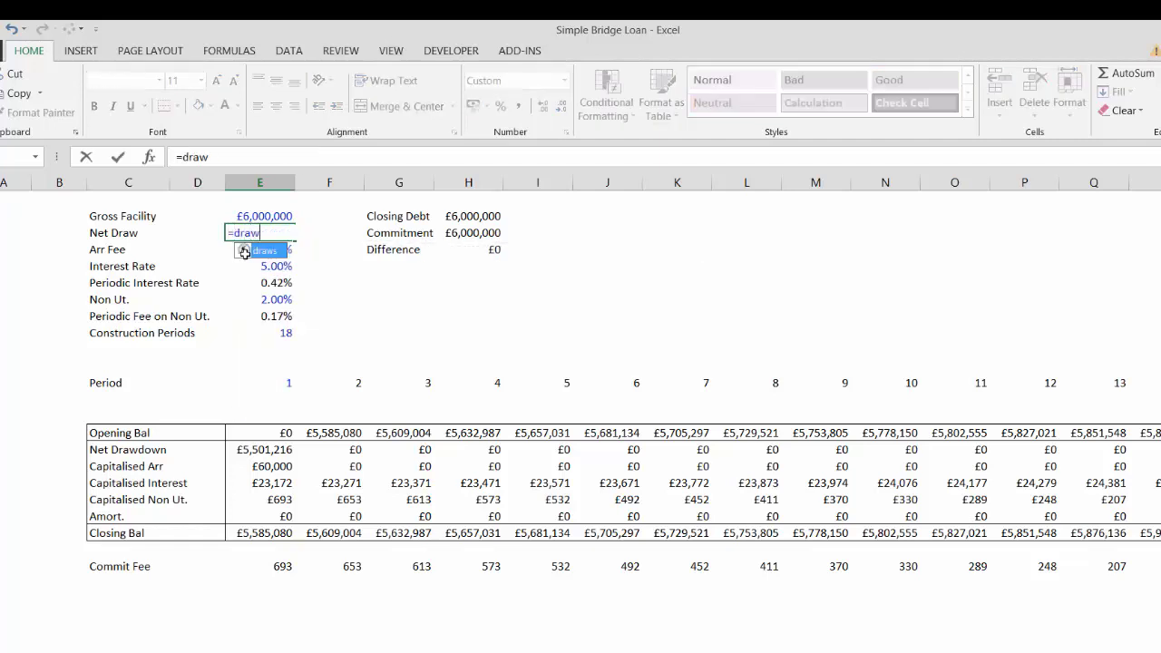
{"action": "type", "text": "s("}
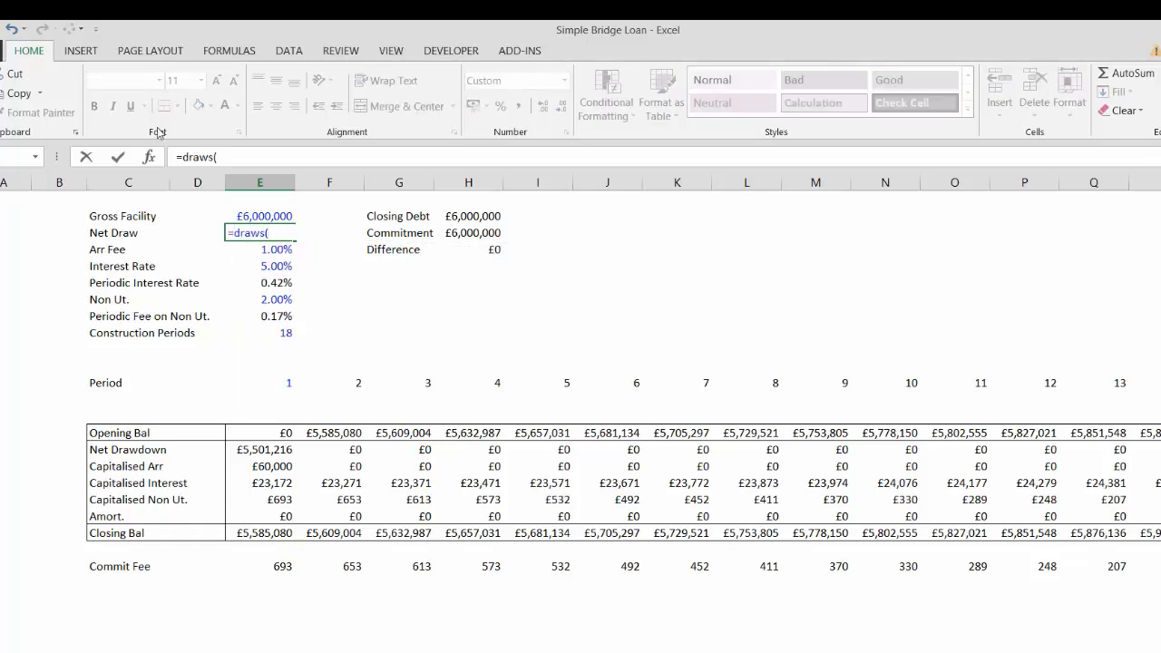
{"action": "left_click", "coordinate": [150, 157]}
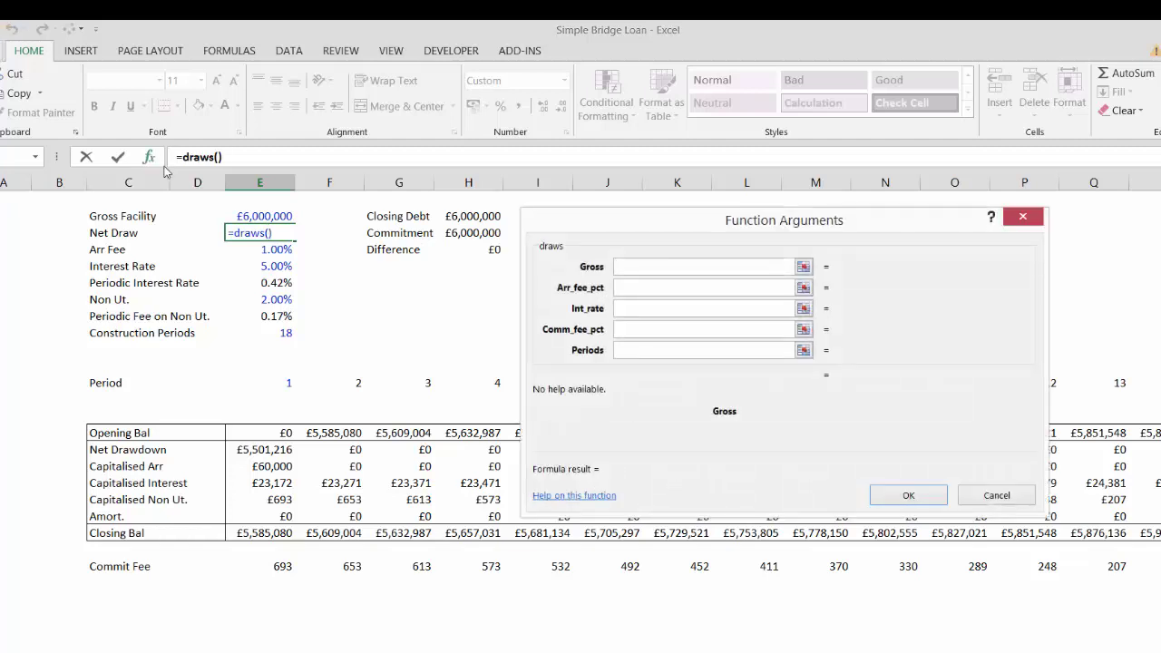
{"action": "left_click", "coordinate": [282, 214]}
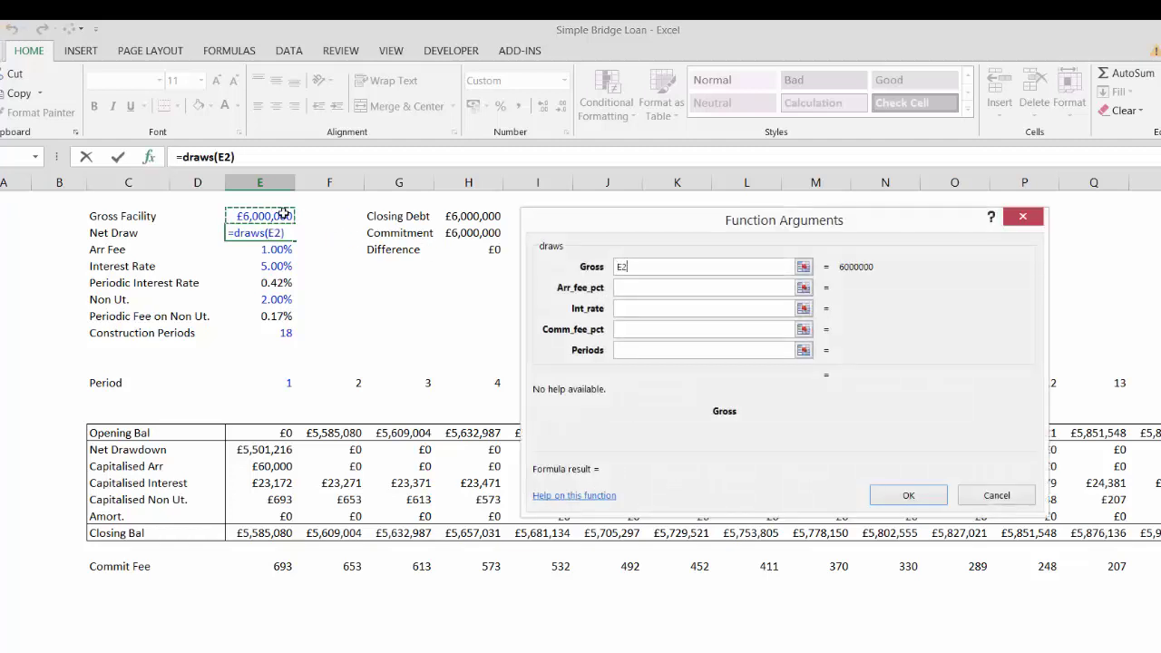
{"action": "left_click", "coordinate": [643, 287]}
{"action": "left_click", "coordinate": [259, 251]}
{"action": "left_click", "coordinate": [695, 307]}
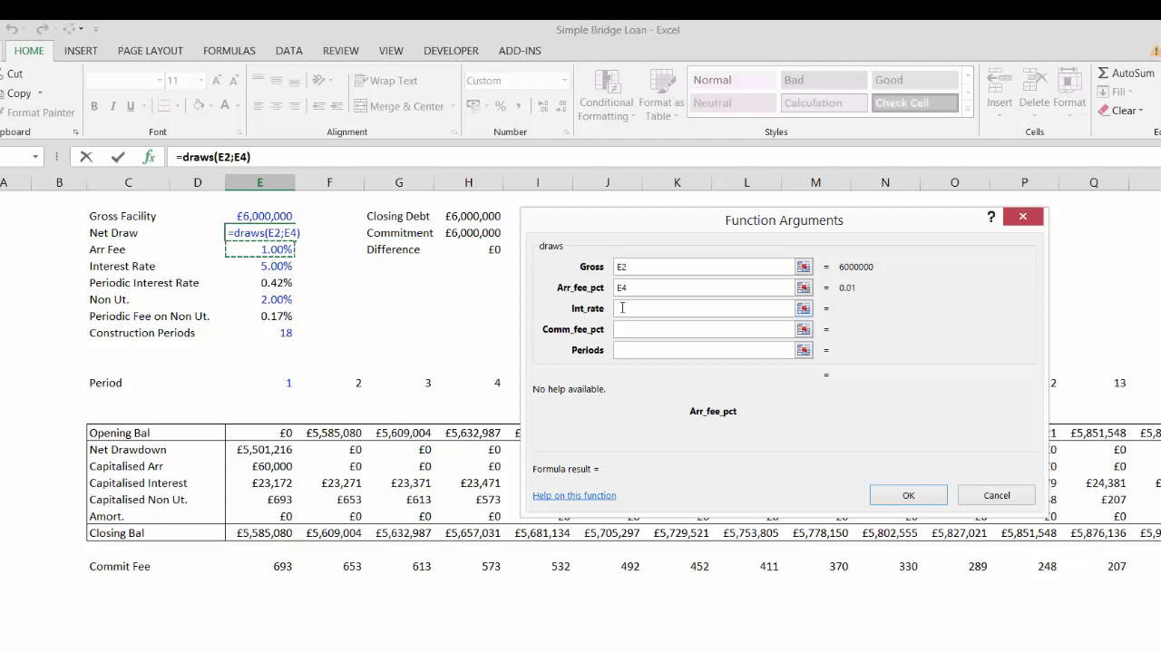
{"action": "left_click", "coordinate": [261, 285]}
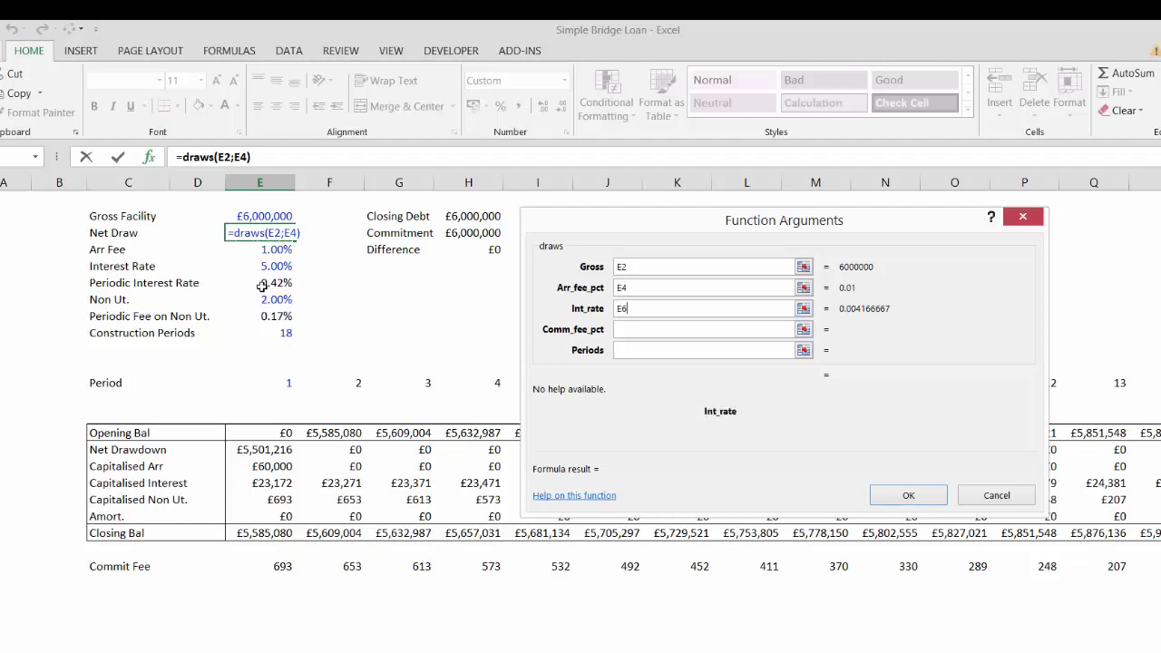
{"action": "left_click", "coordinate": [638, 335]}
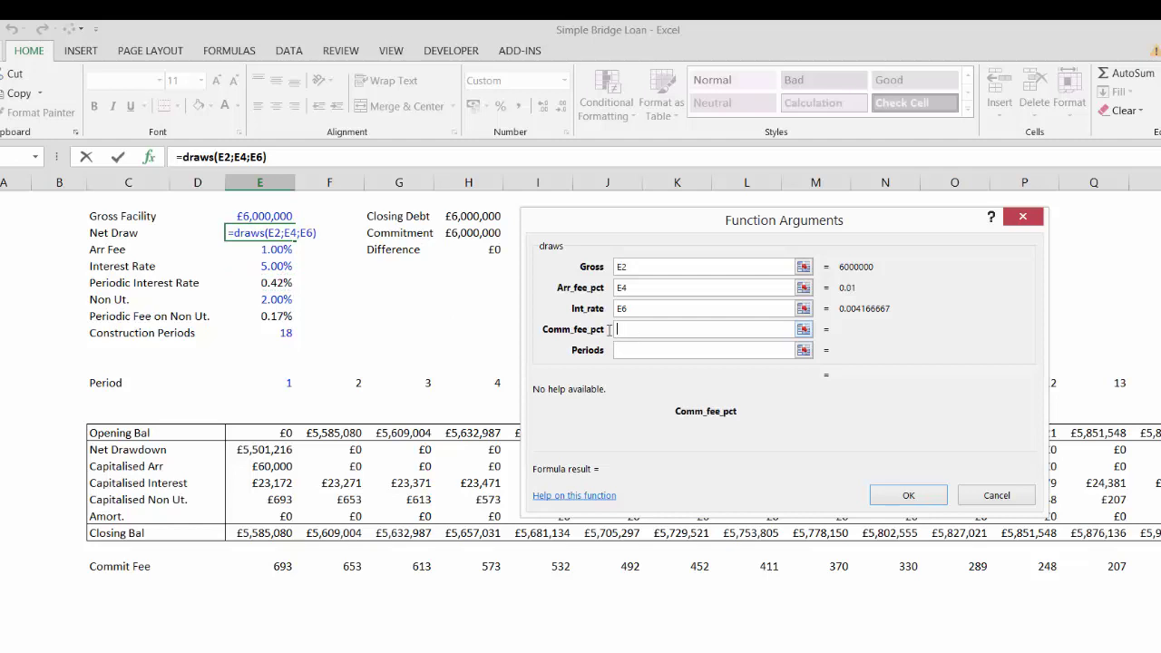
{"action": "left_click", "coordinate": [258, 318]}
{"action": "left_click", "coordinate": [628, 354]}
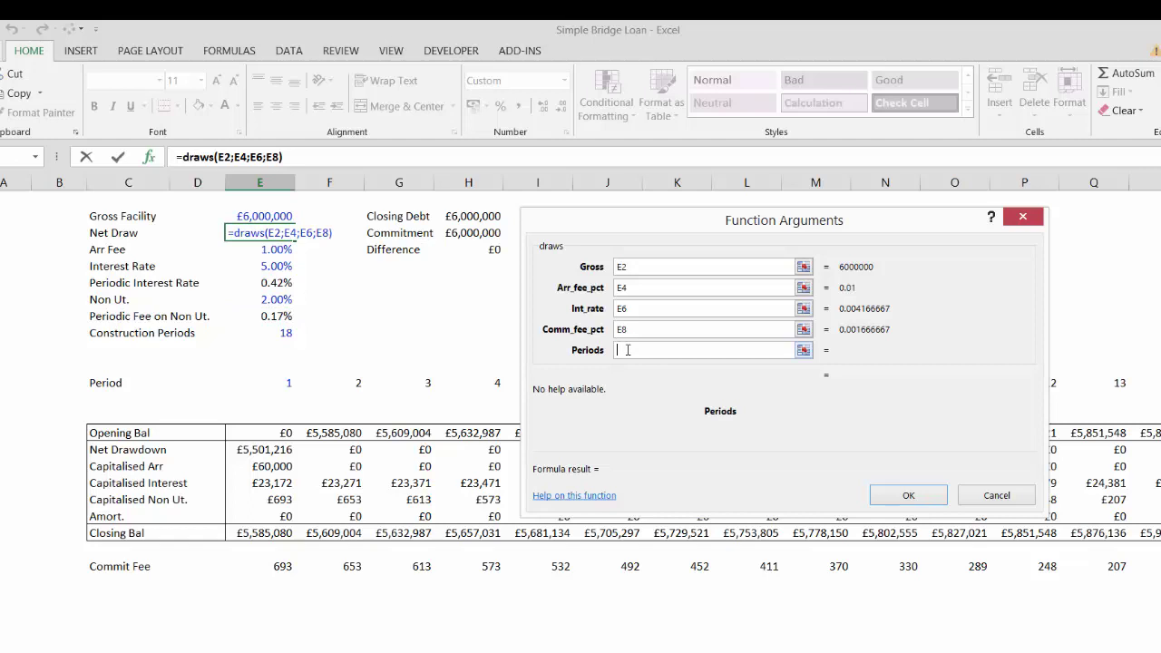
{"action": "left_click", "coordinate": [284, 332]}
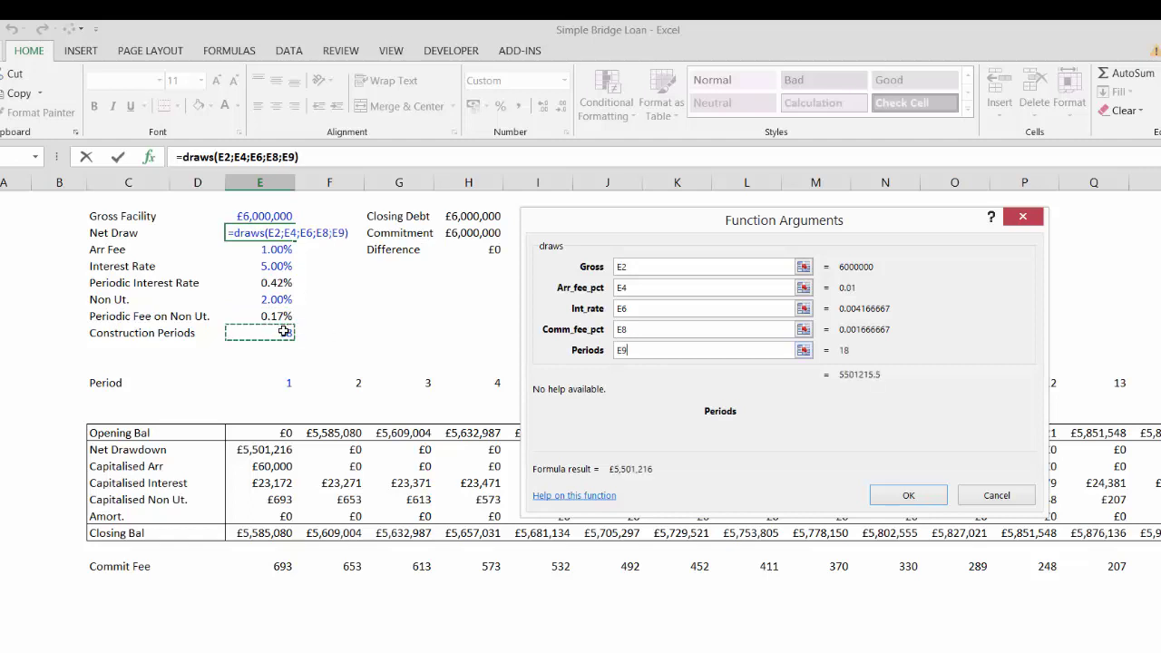
{"action": "key", "text": "Return"}
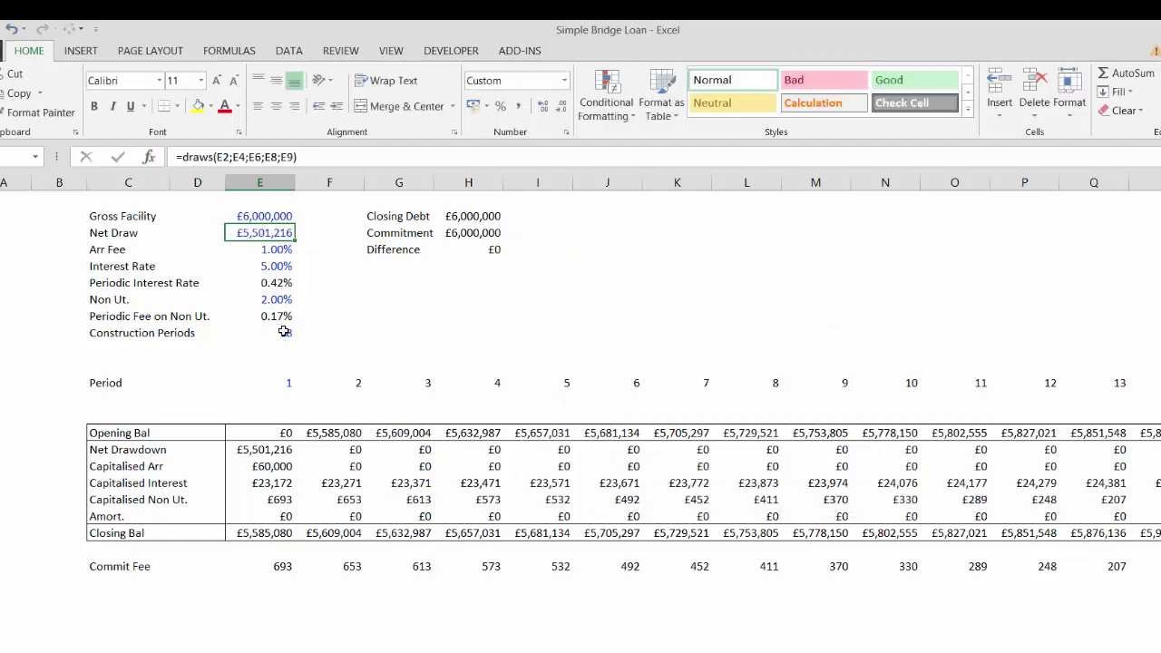
Inspect the periodic interest rate (E5) and Difference (H3) formulas
{"action": "key", "text": "Up"}
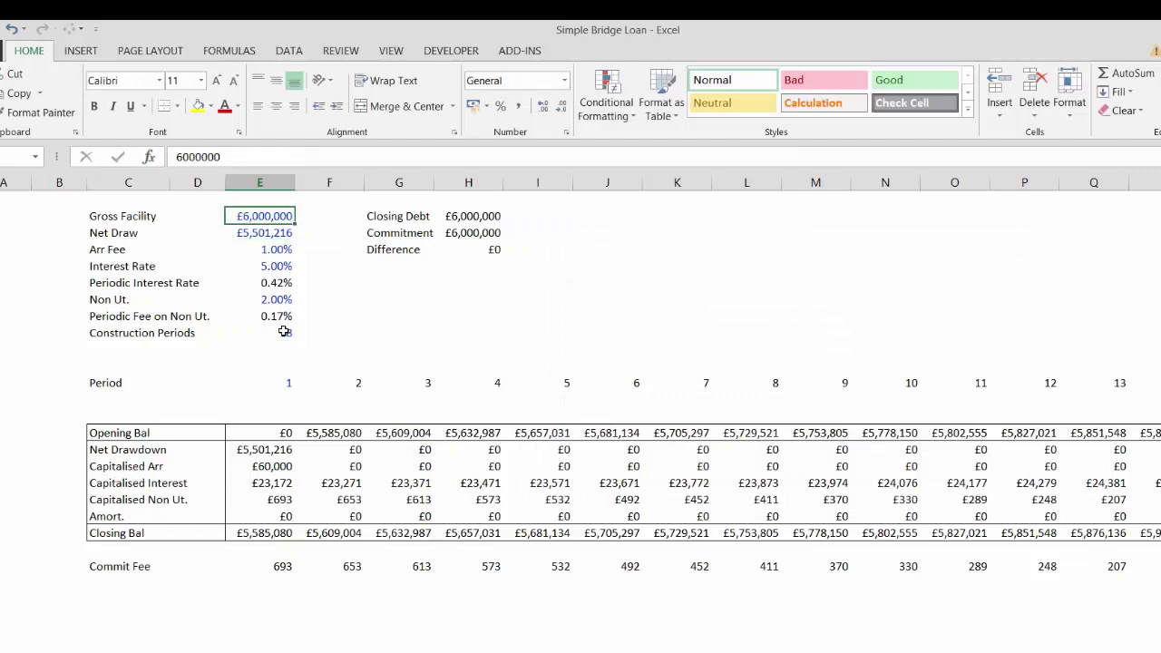
{"action": "key", "text": "Down"}
{"action": "key", "text": "Down"}
{"action": "key", "text": "Down"}
{"action": "key", "text": "Down"}
{"action": "key", "text": "Right"}
{"action": "key", "text": "Right"}
{"action": "key", "text": "Up"}
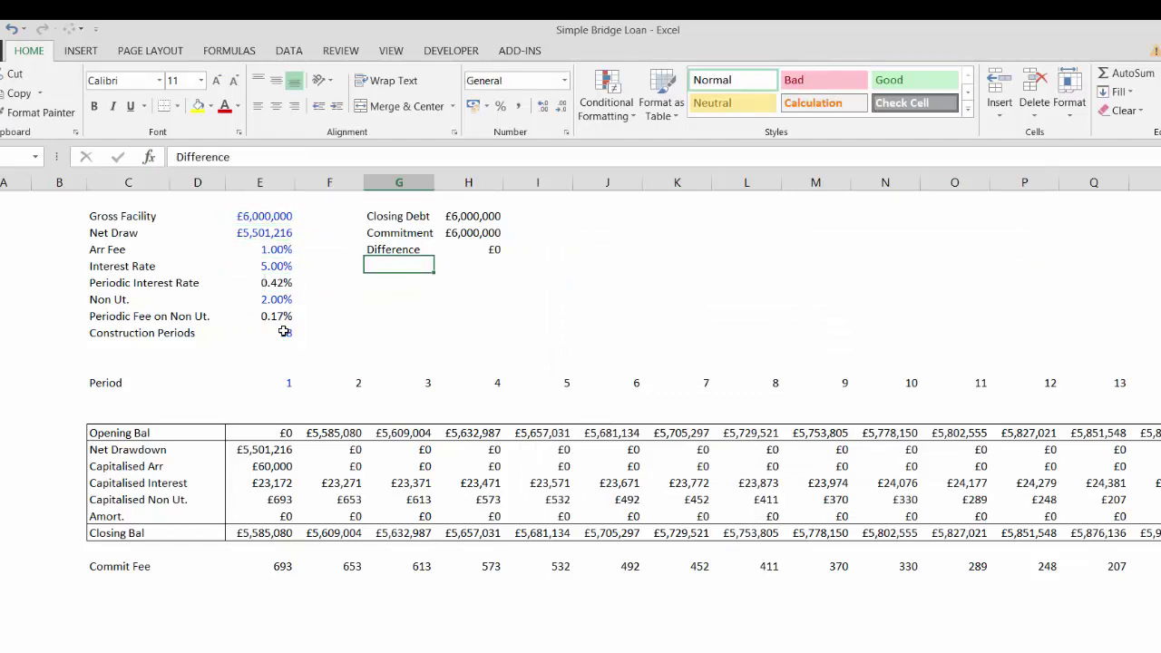
{"action": "key", "text": "Up"}
{"action": "key", "text": "Right"}
{"action": "key", "text": "Left"}
{"action": "key", "text": "Down"}
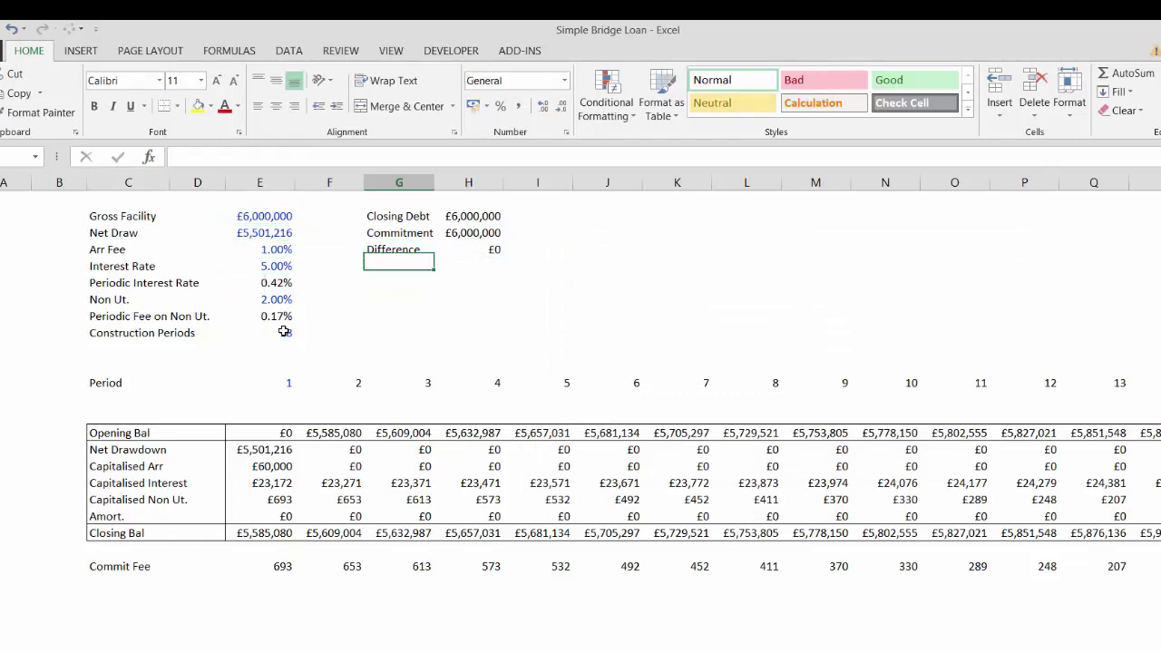
{"action": "key", "text": "Down"}
{"action": "key", "text": "Left"}
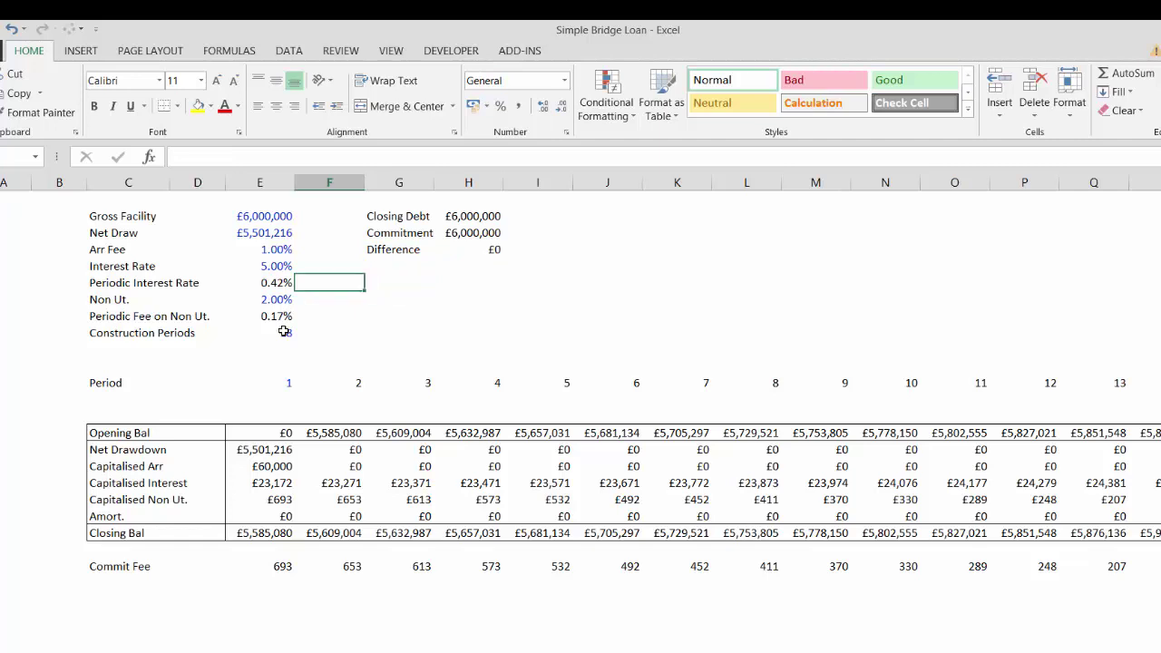
Recheck the periodic interest rate formula, then show the DEVELOPER ribbon commands
{"action": "key", "text": "Left"}
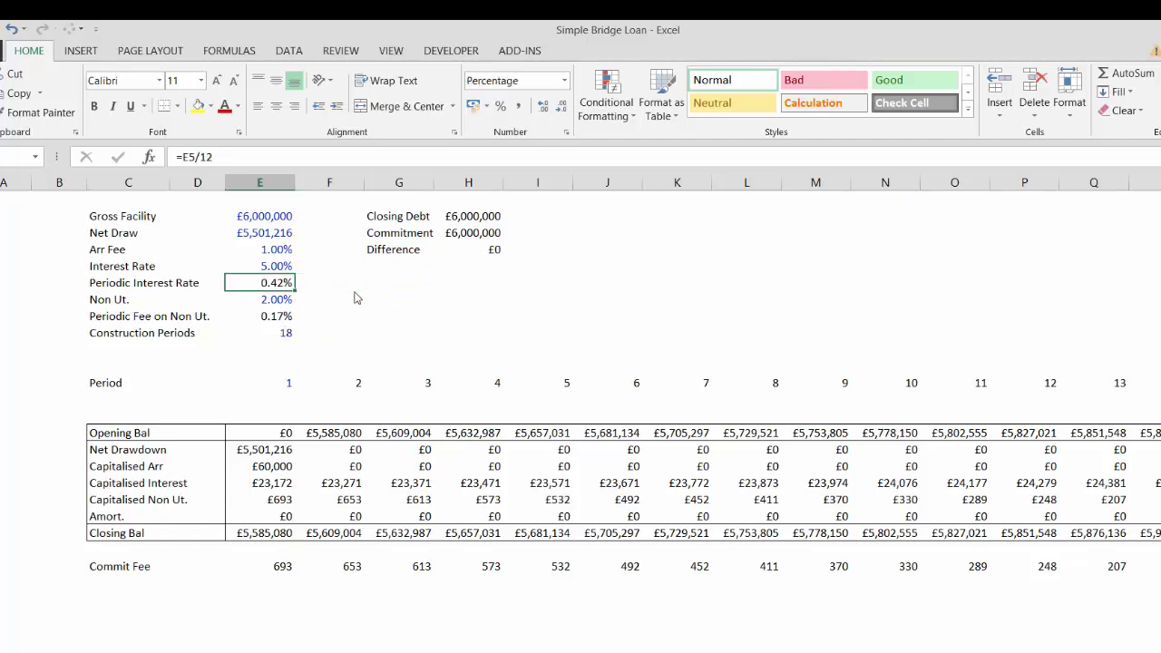
{"action": "key", "text": "Up"}
{"action": "key", "text": "Up"}
{"action": "key", "text": "Up"}
{"action": "key", "text": "Up"}
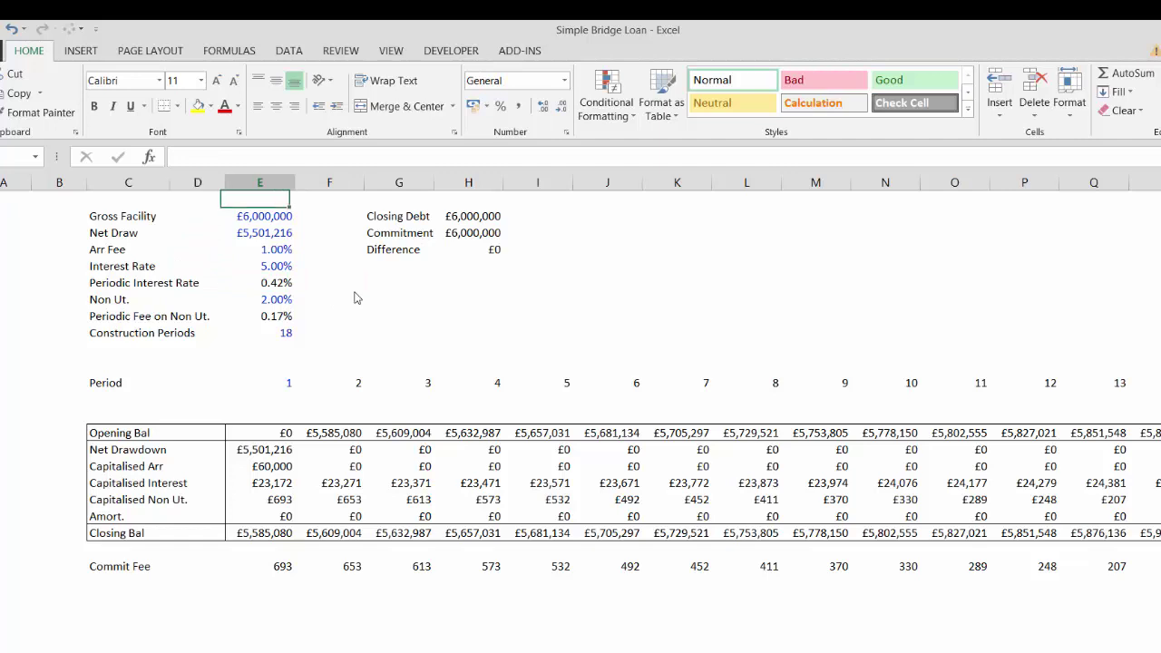
{"action": "key", "text": "Right"}
{"action": "key", "text": "Down"}
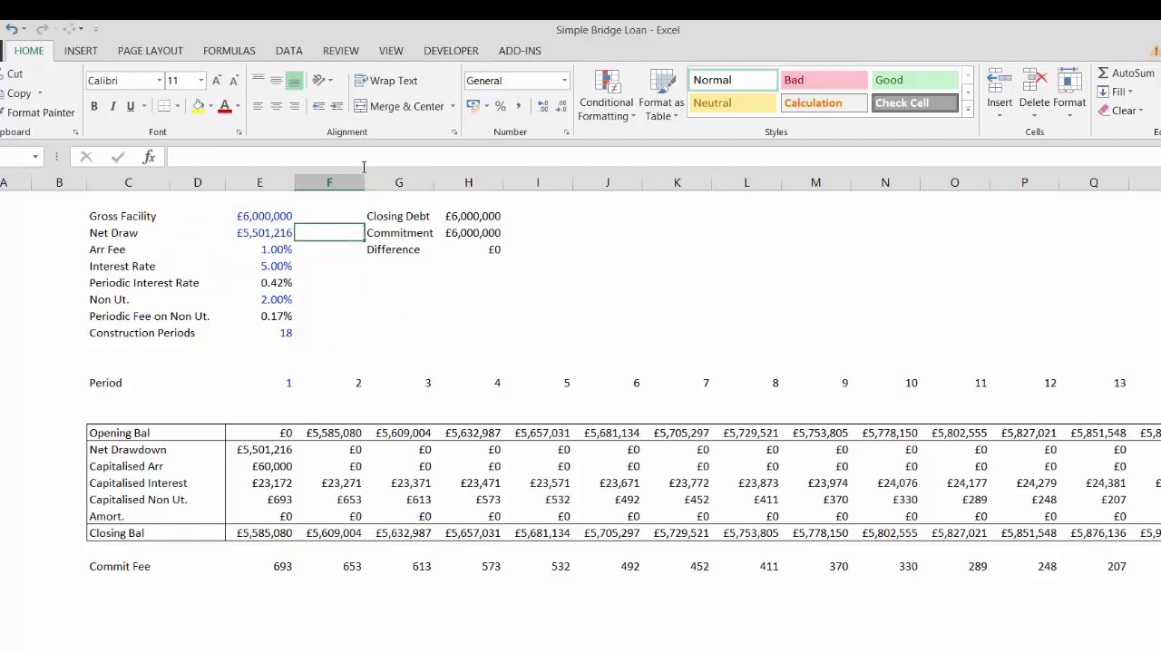
{"action": "left_click", "coordinate": [444, 52]}
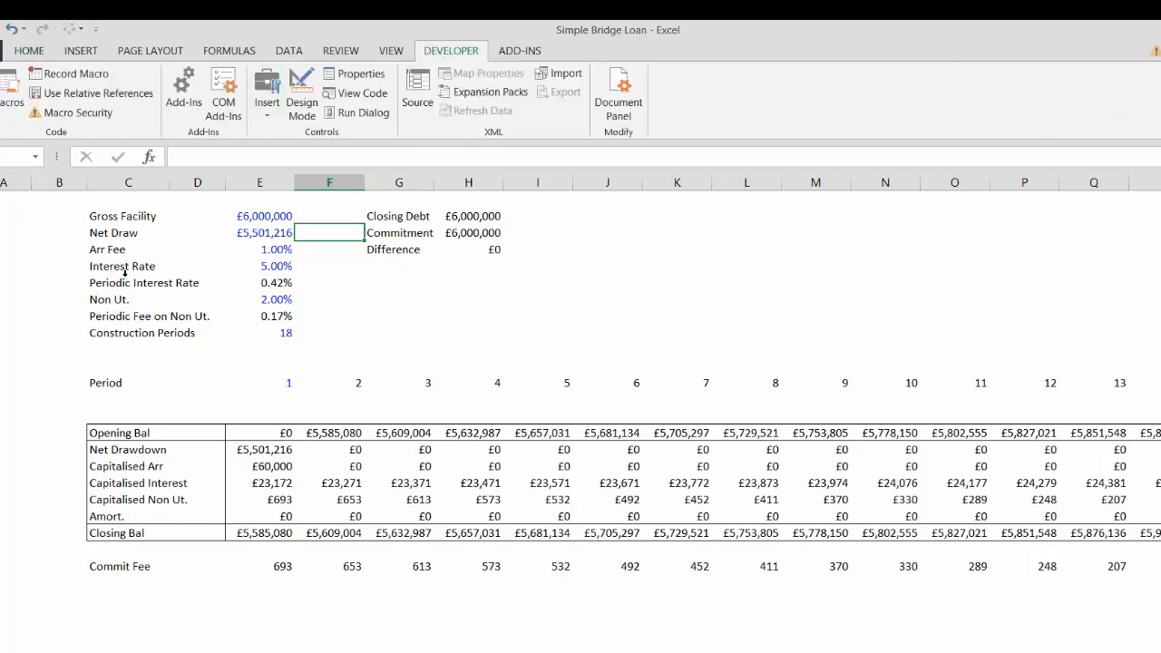